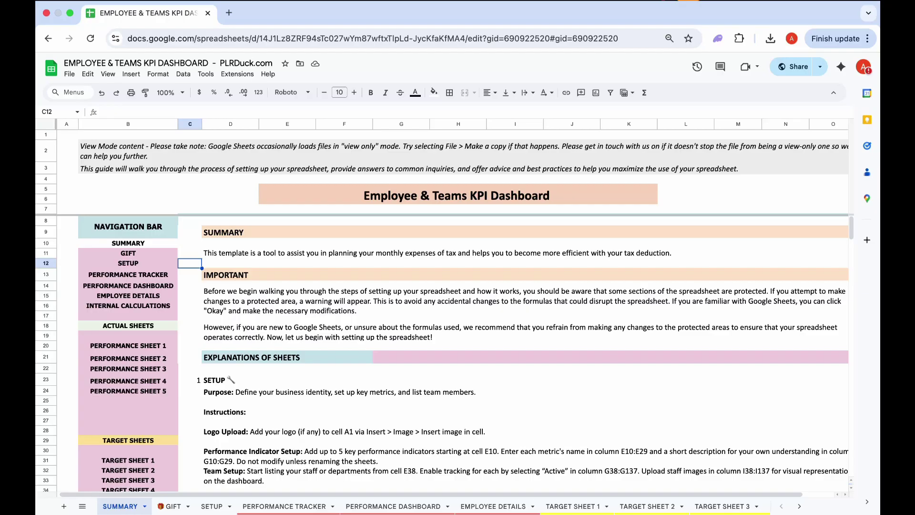
# Open the SETUP sheet and examine the performance indicators alongside their Details, Target Sheets and Performance Sheets columns.
pyautogui.click(211, 510)
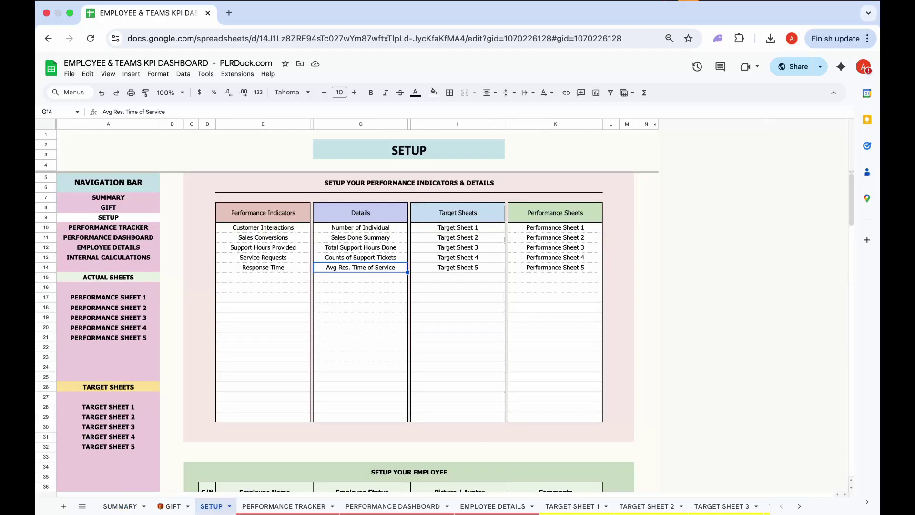
pyautogui.click(263, 367)
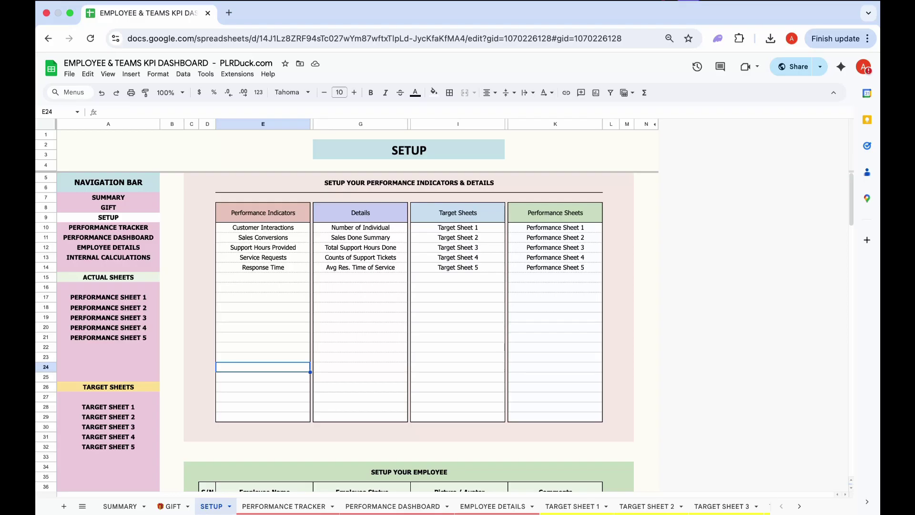
pyautogui.click(262, 227)
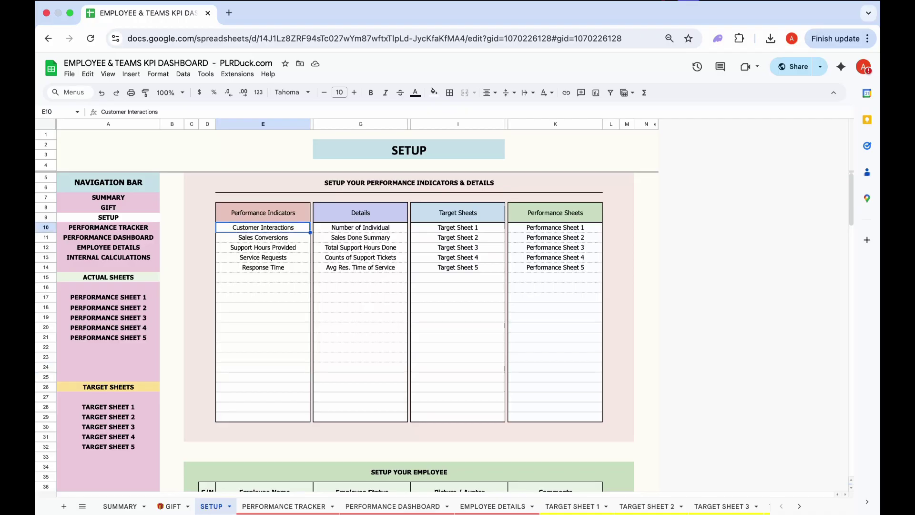
pyautogui.click(262, 238)
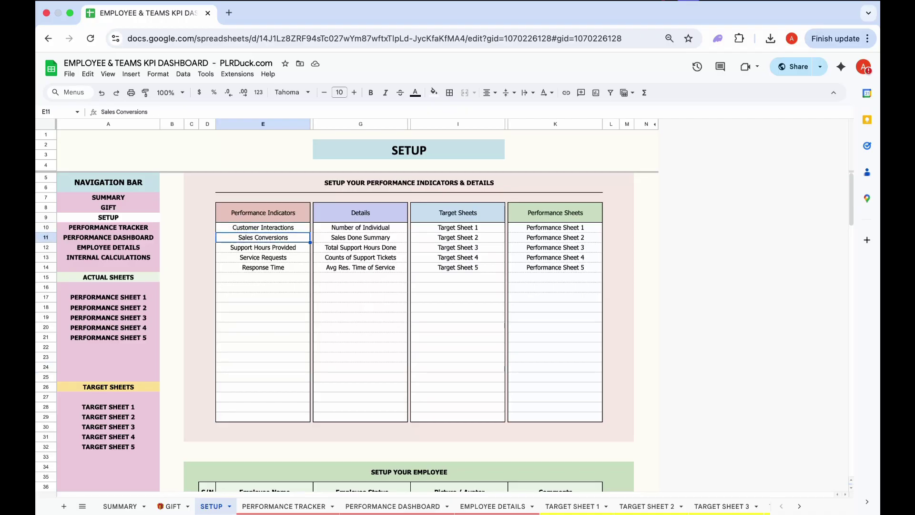
pyautogui.click(263, 247)
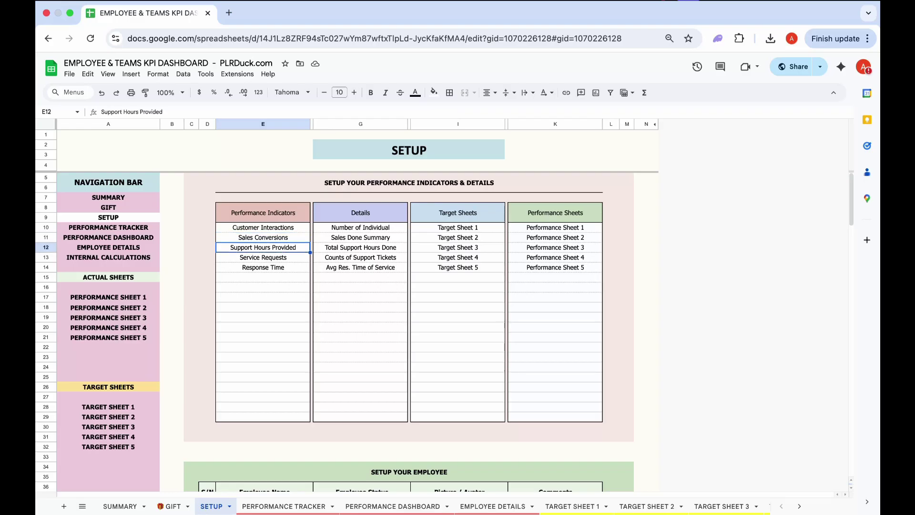
pyautogui.click(262, 257)
pyautogui.click(263, 267)
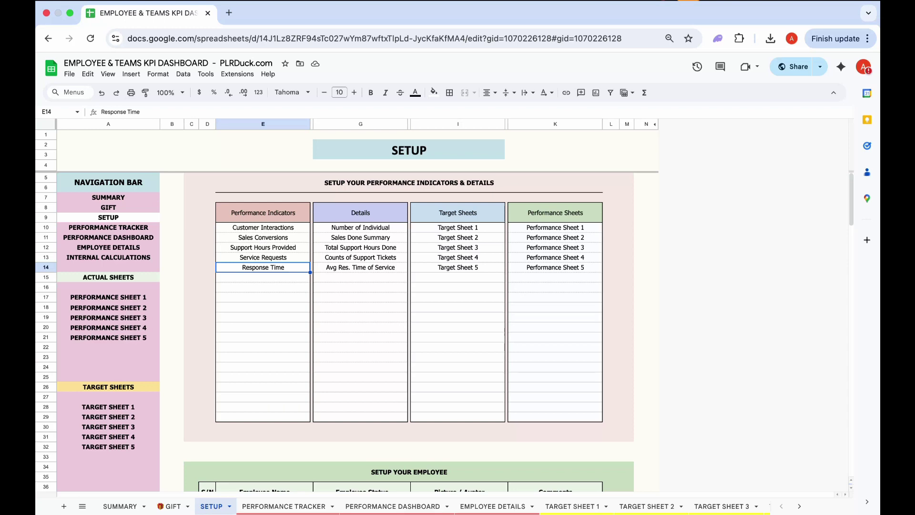
pyautogui.click(361, 212)
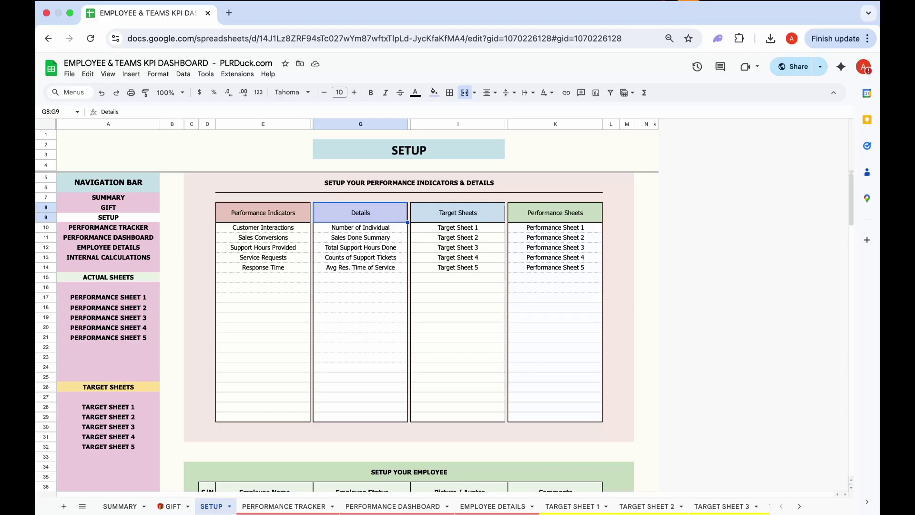
pyautogui.click(457, 213)
pyautogui.click(555, 213)
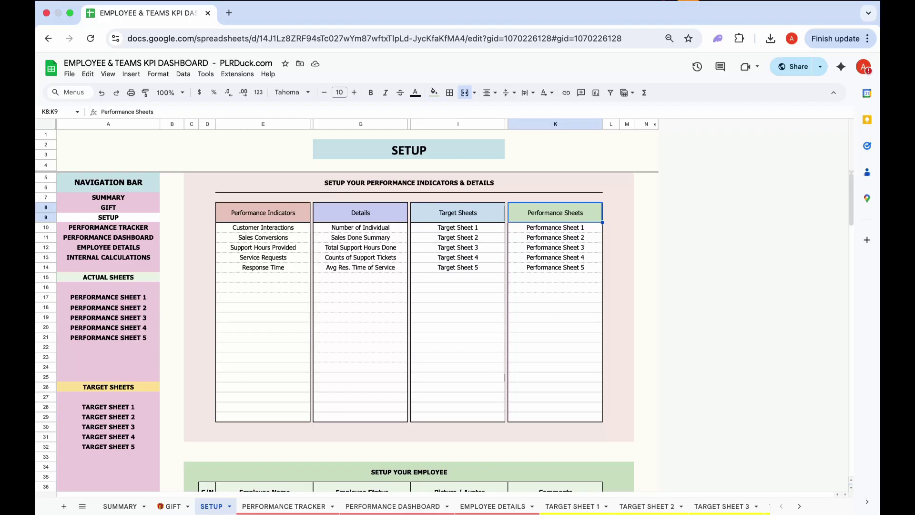
# Review the SETUP YOUR EMPLOYEE table, checking the status options and the picture cell for EMP 1.
pyautogui.scroll(-6, 409, 334)
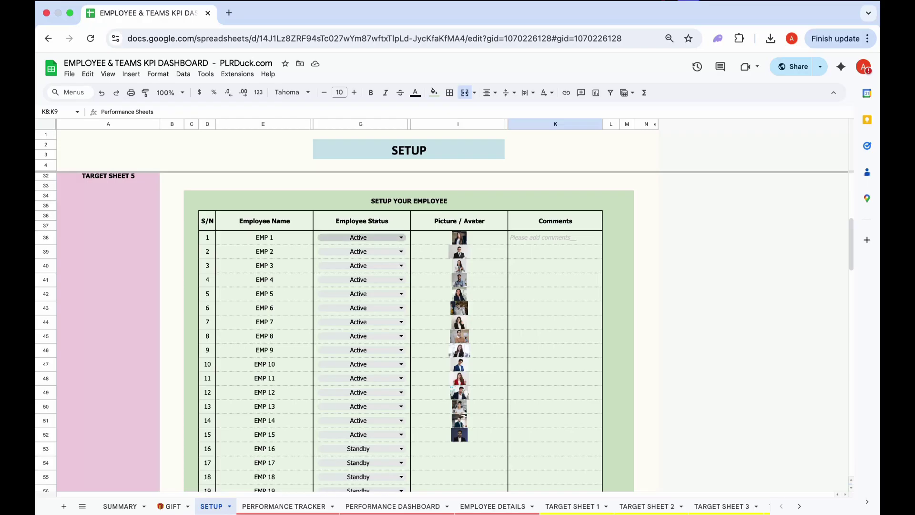
pyautogui.click(400, 238)
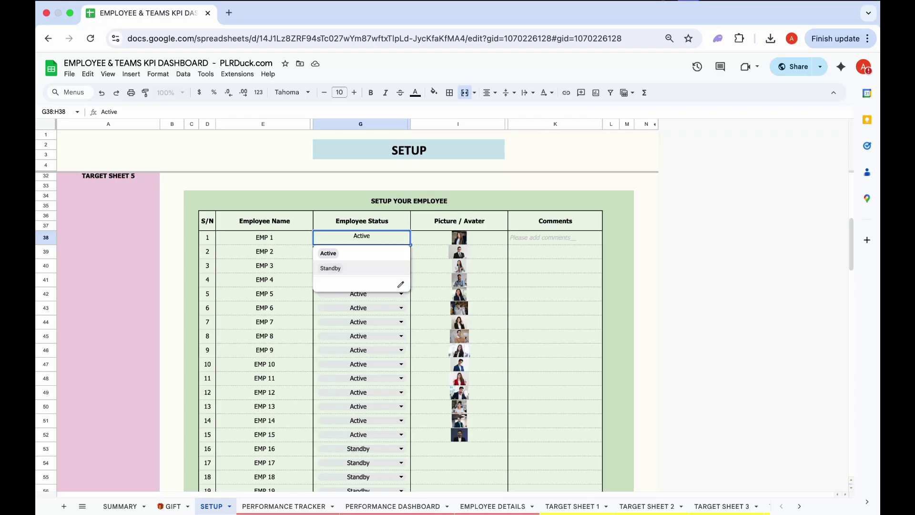
pyautogui.click(458, 238)
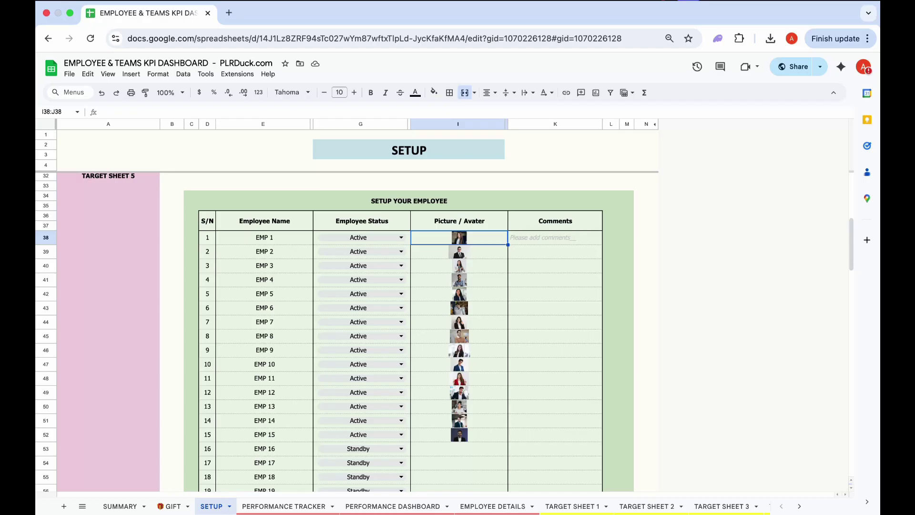
# Set the Employee Status of EMP 16 to Active.
pyautogui.scroll(-1, 441, 331)
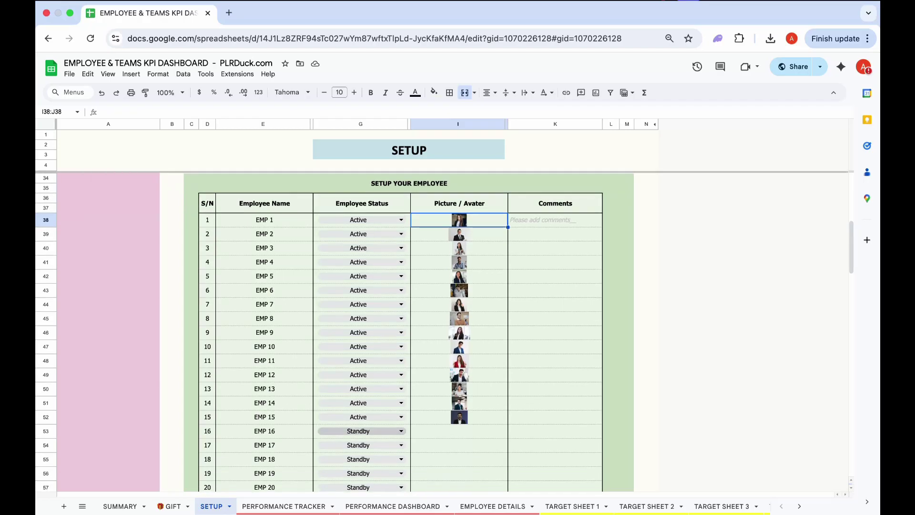
pyautogui.click(358, 431)
pyautogui.click(351, 399)
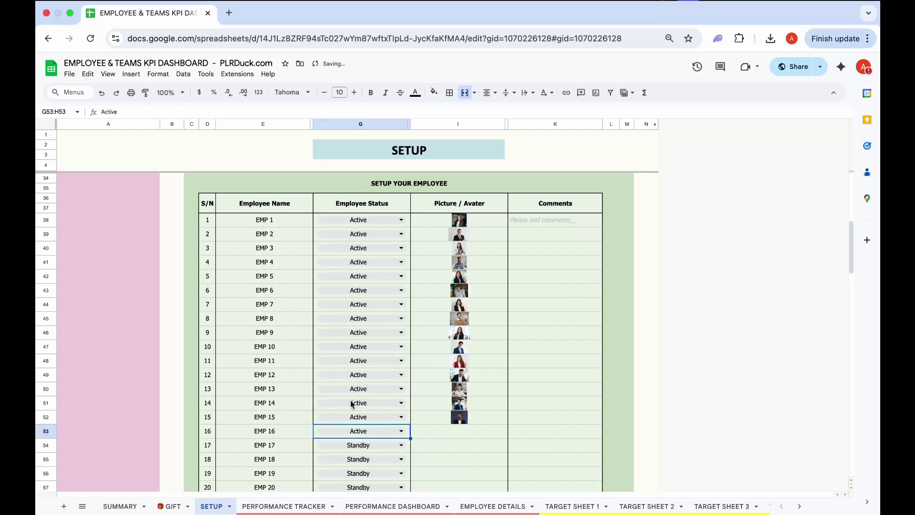
# Open the Insert image dialog for EMP 16's picture cell and close it without inserting an image.
pyautogui.press('Right')
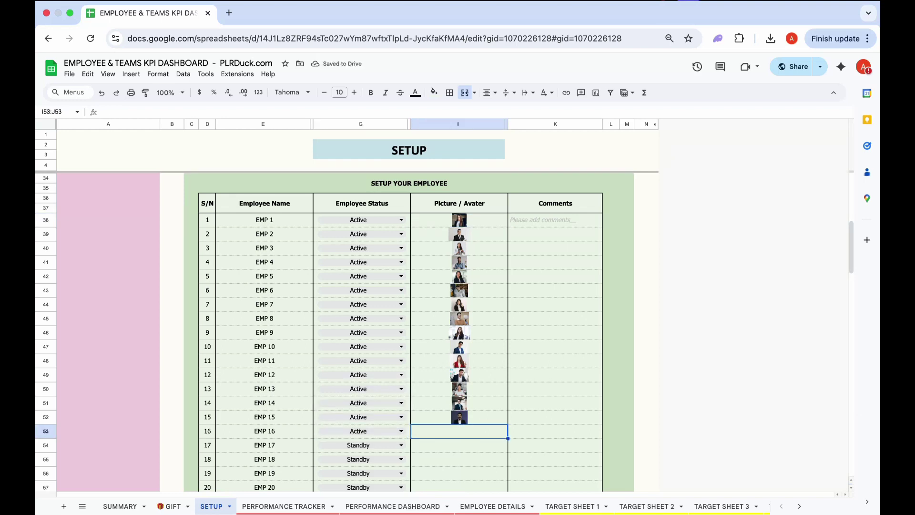
pyautogui.click(131, 74)
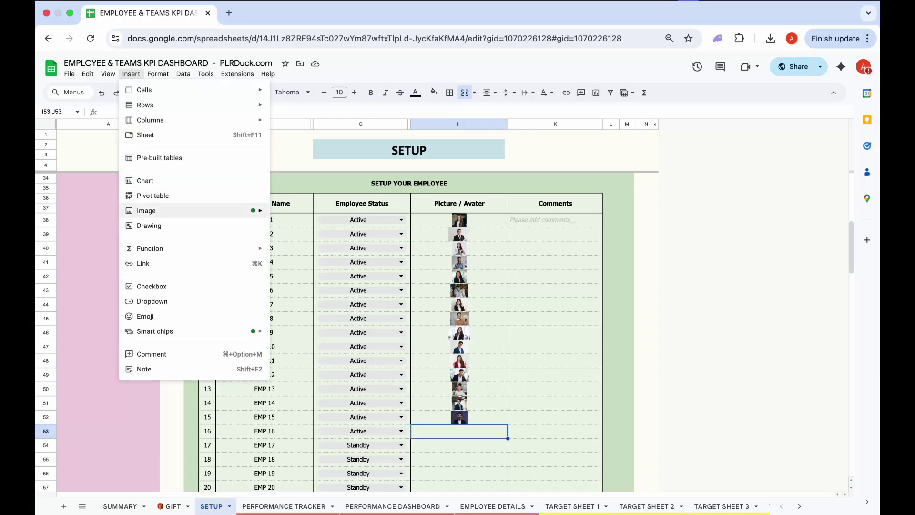
pyautogui.moveTo(146, 210)
pyautogui.click(283, 213)
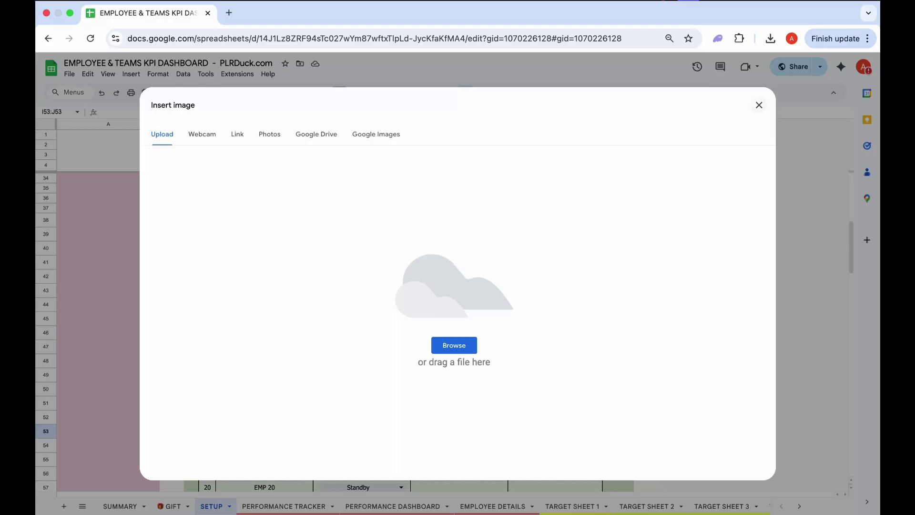
pyautogui.press('Escape')
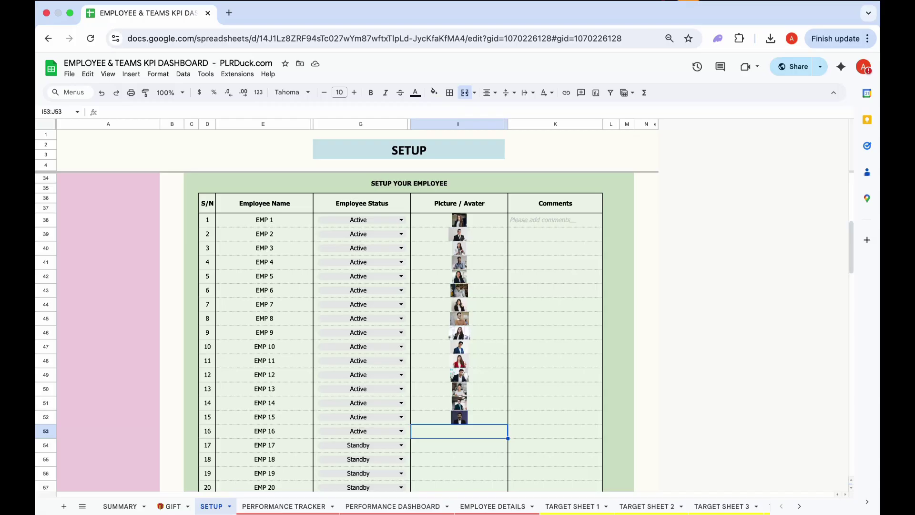
pyautogui.doubleClick(538, 220)
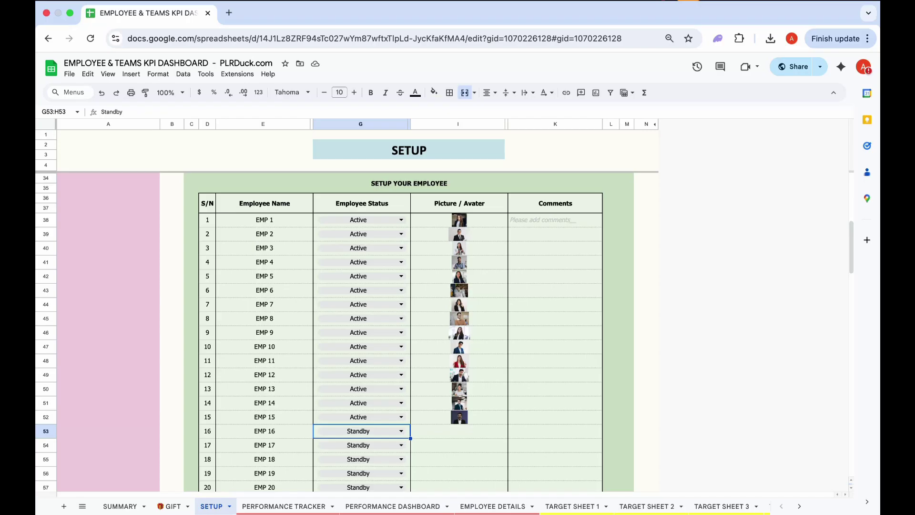
# Open TARGET SHEET 1 and review the first weekly targets of EMP 1 and the formula behind the first date.
pyautogui.click(572, 506)
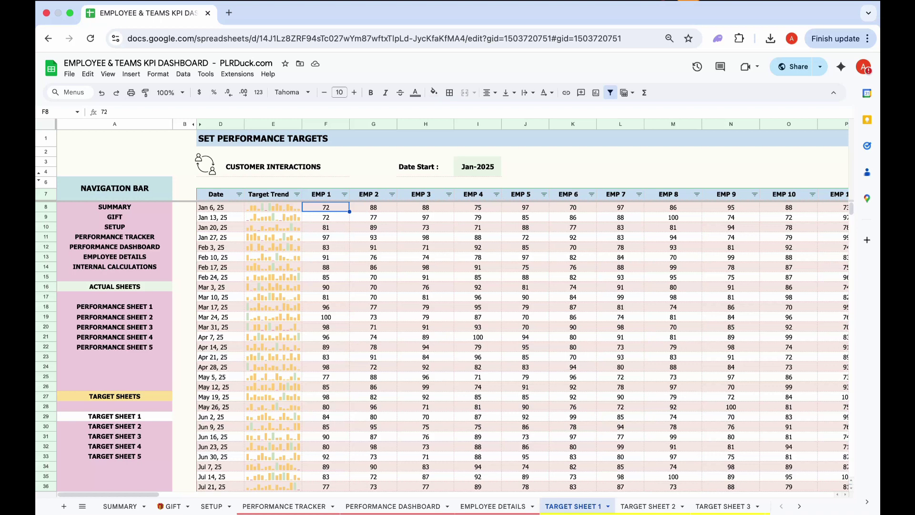
pyautogui.press('Down')
pyautogui.press('Down')
pyautogui.press('Down')
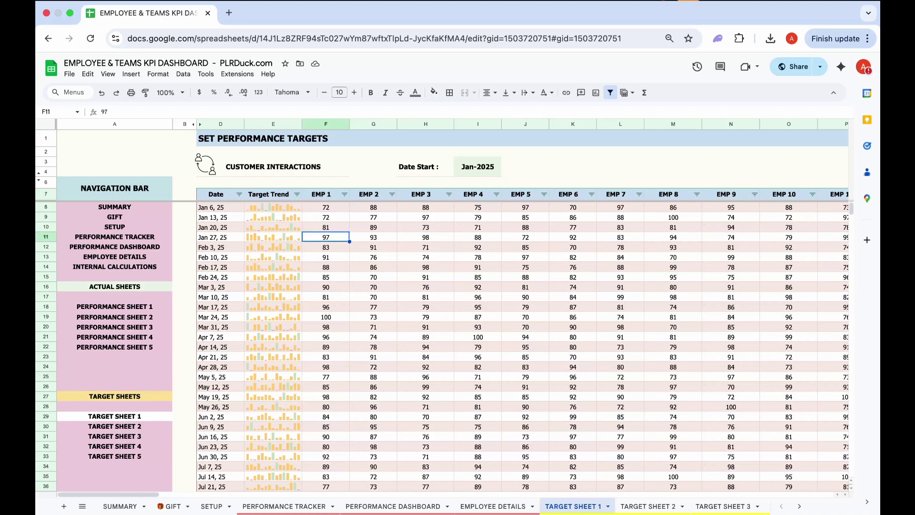
pyautogui.click(220, 207)
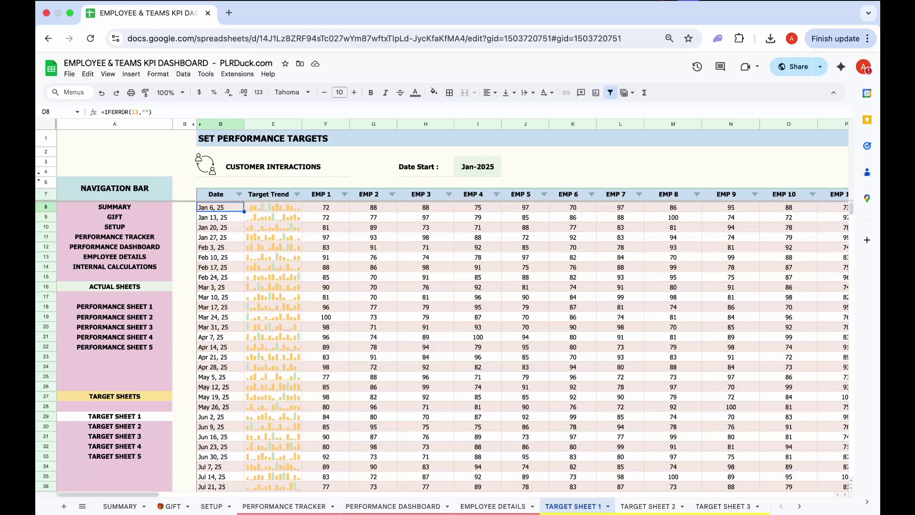
# Check the employee column headers on TARGET SHEET 1 from EMP 1 through EMP 20.
pyautogui.click(321, 195)
pyautogui.click(369, 194)
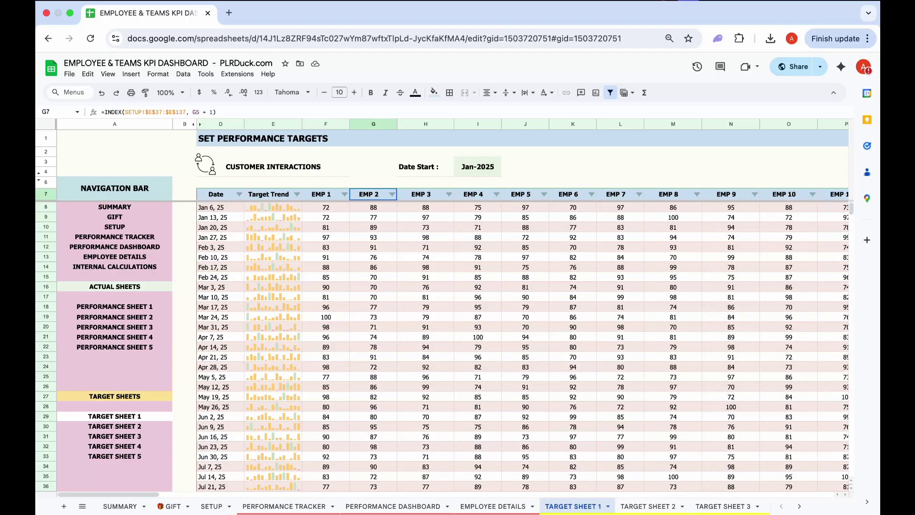
pyautogui.click(421, 195)
pyautogui.click(473, 195)
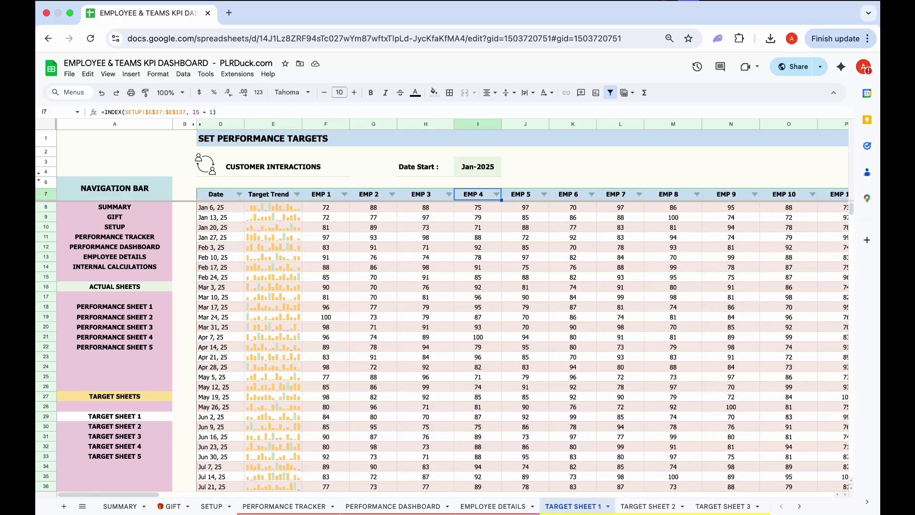
pyautogui.click(521, 194)
pyautogui.click(573, 195)
pyautogui.click(620, 194)
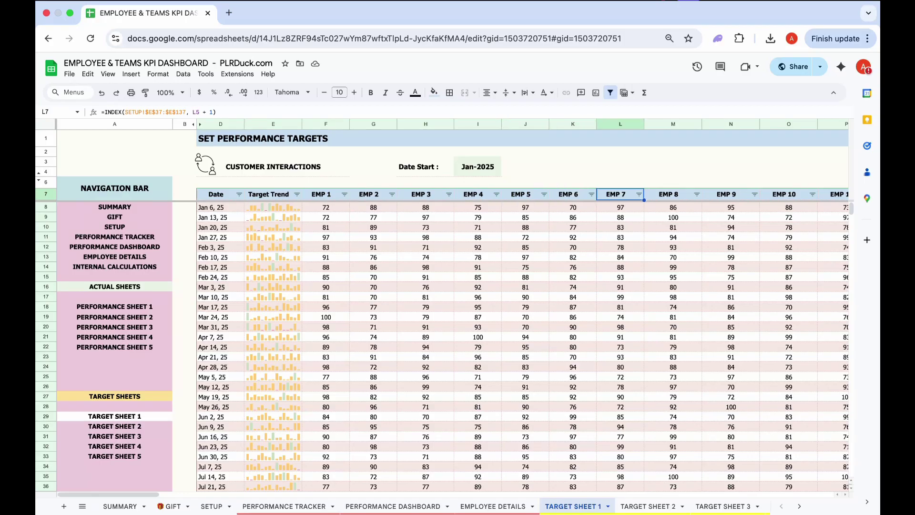
pyautogui.hscroll(5, 452, 310)
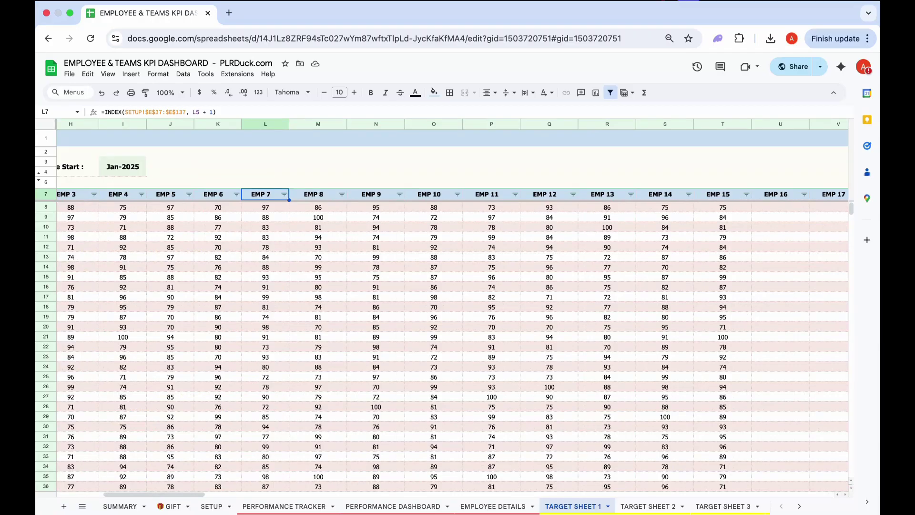
pyautogui.hscroll(4, 452, 305)
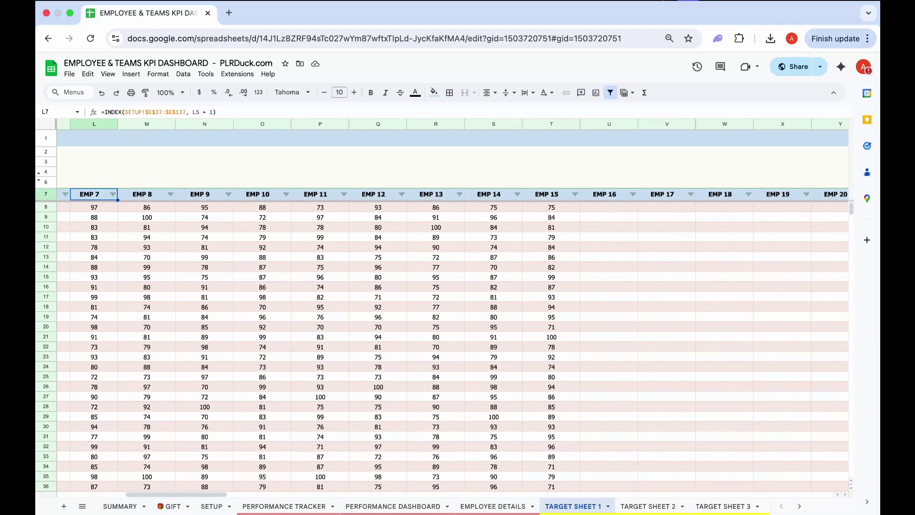
pyautogui.hscroll(-10, 453, 305)
# Examine the weekly customer interaction targets down the rows of TARGET SHEET 1, starting from EMP 1's first entry.
pyautogui.click(289, 208)
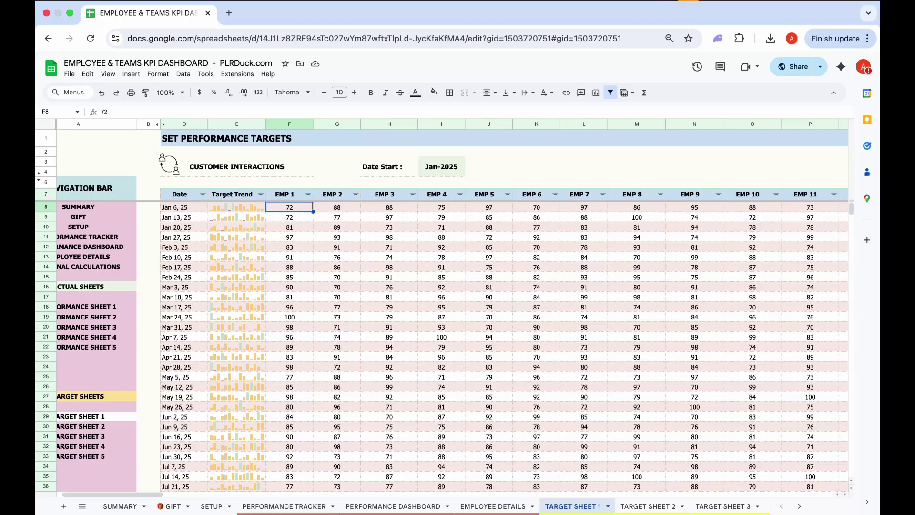
pyautogui.hscroll(-1, 508, 346)
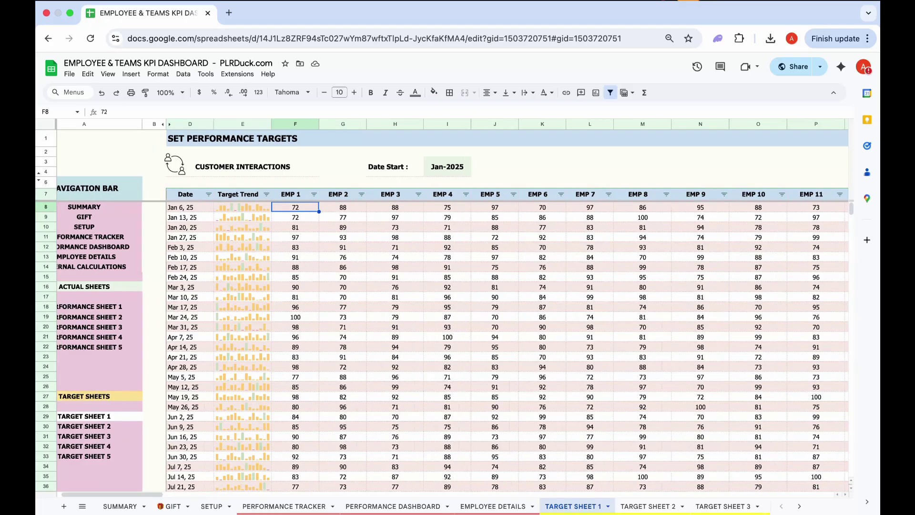
pyautogui.scroll(-3, 508, 346)
pyautogui.scroll(-6, 507, 346)
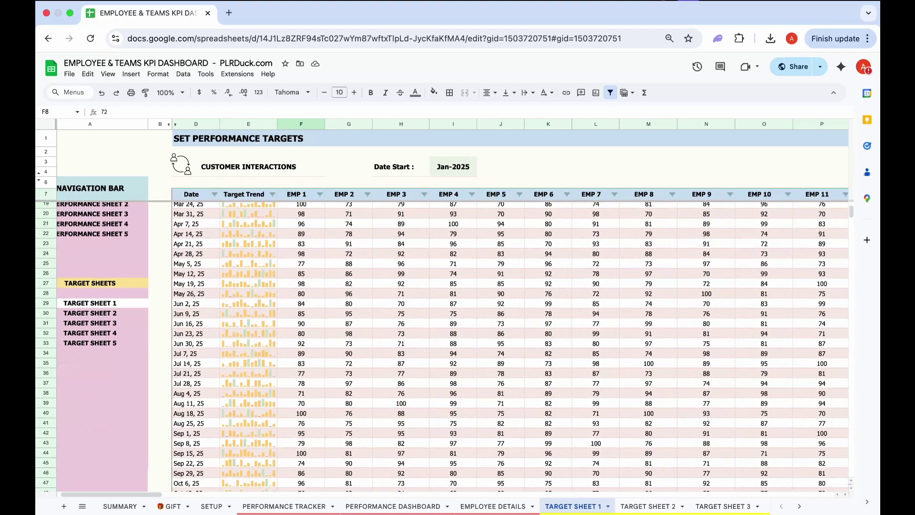
pyautogui.hscroll(1, 508, 346)
pyautogui.scroll(9, 507, 347)
pyautogui.hscroll(-1, 507, 346)
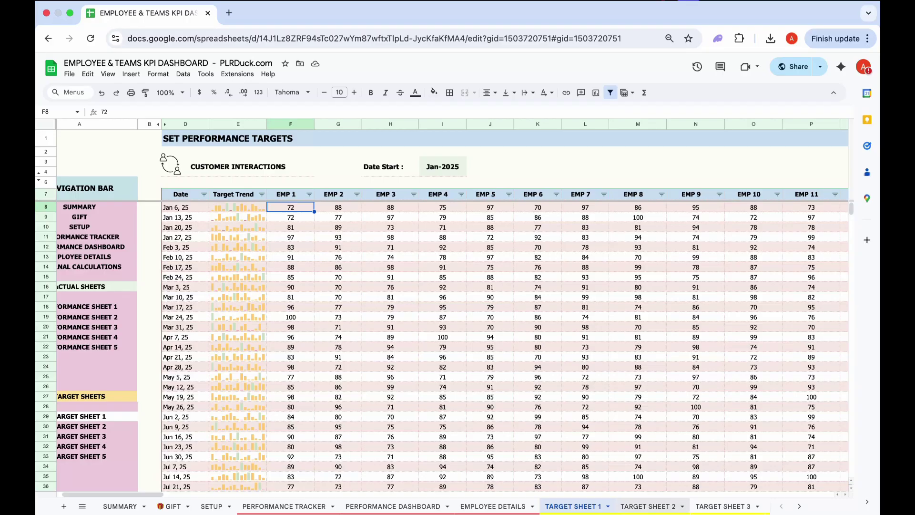
# Review the employee targets on TARGET SHEET 2 and inspect the indicator title's formula on TARGET SHEET 3.
pyautogui.click(647, 506)
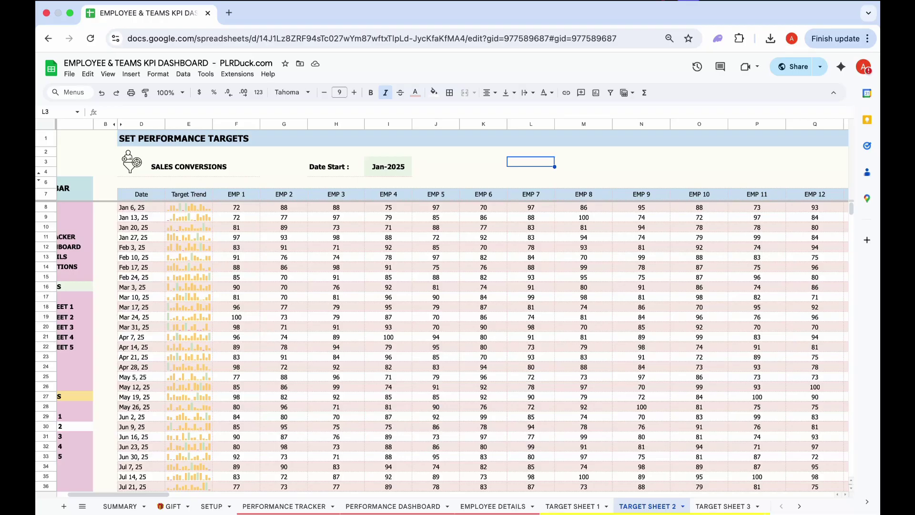
pyautogui.hscroll(10, 452, 305)
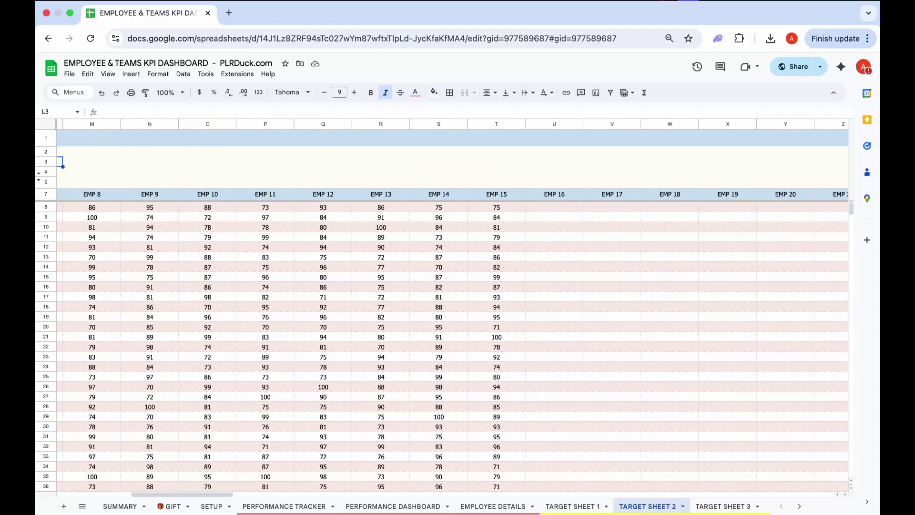
pyautogui.hscroll(-10, 453, 305)
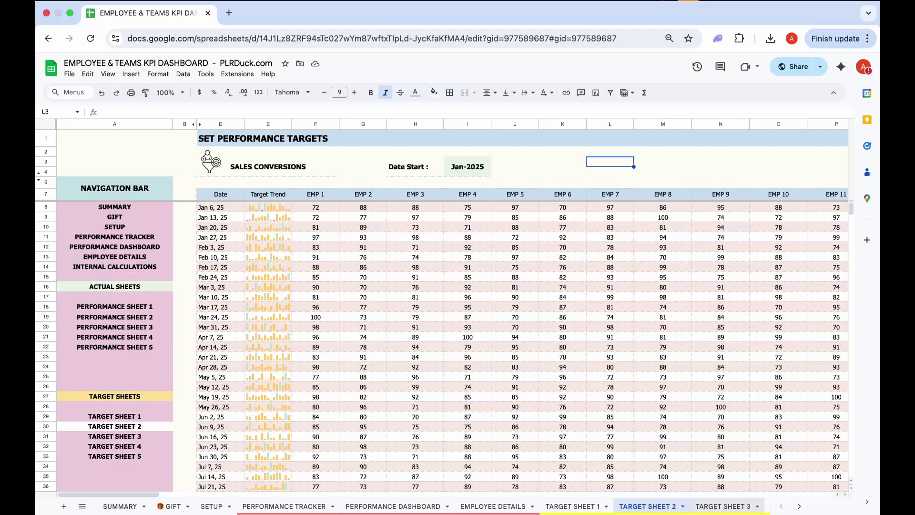
pyautogui.click(723, 506)
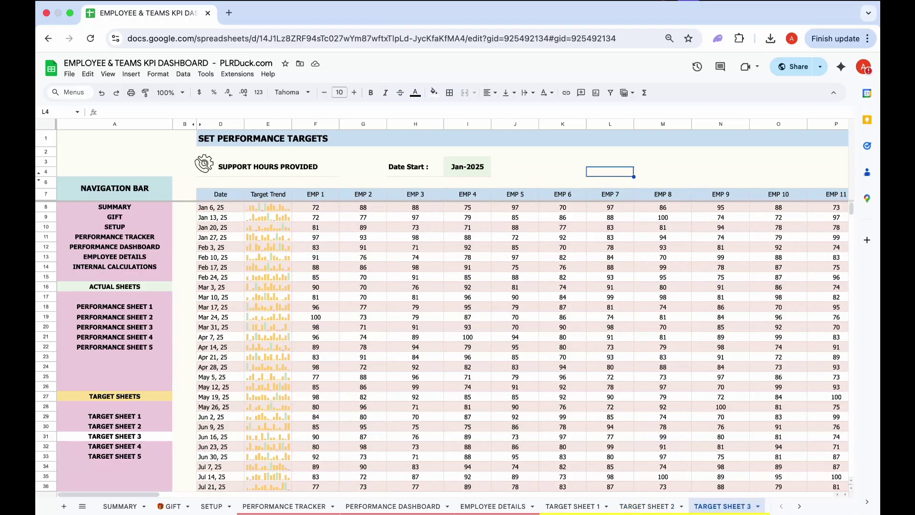
pyautogui.click(267, 167)
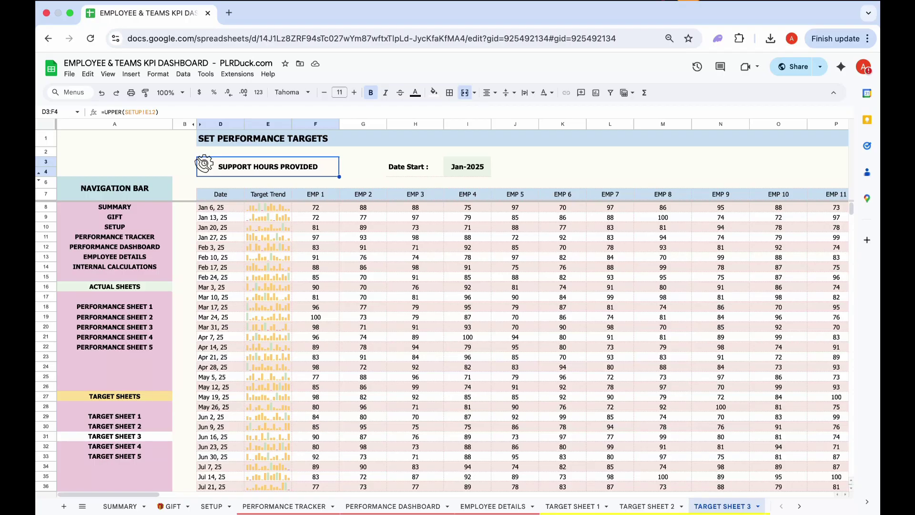
# Open TARGET SHEET 4, inspect the formula behind its indicator title and review the weekly targets across the employee columns.
pyautogui.click(799, 506)
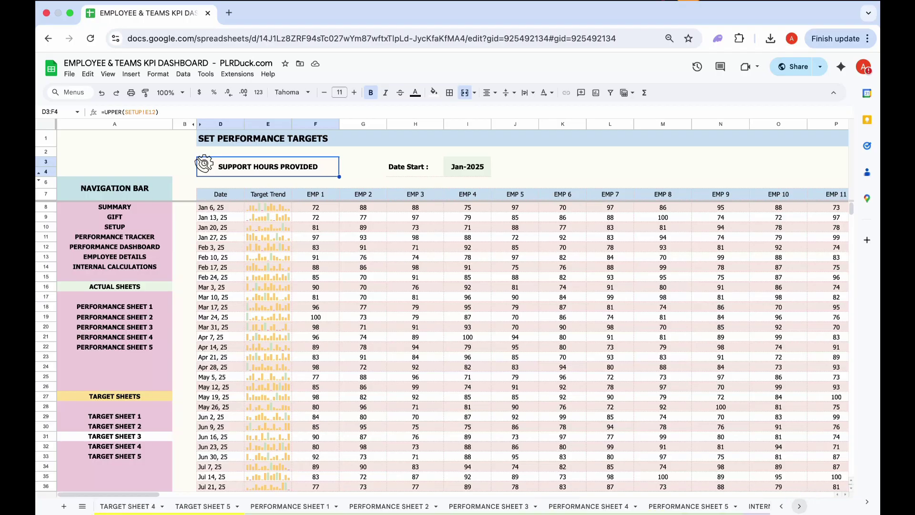
pyautogui.click(128, 506)
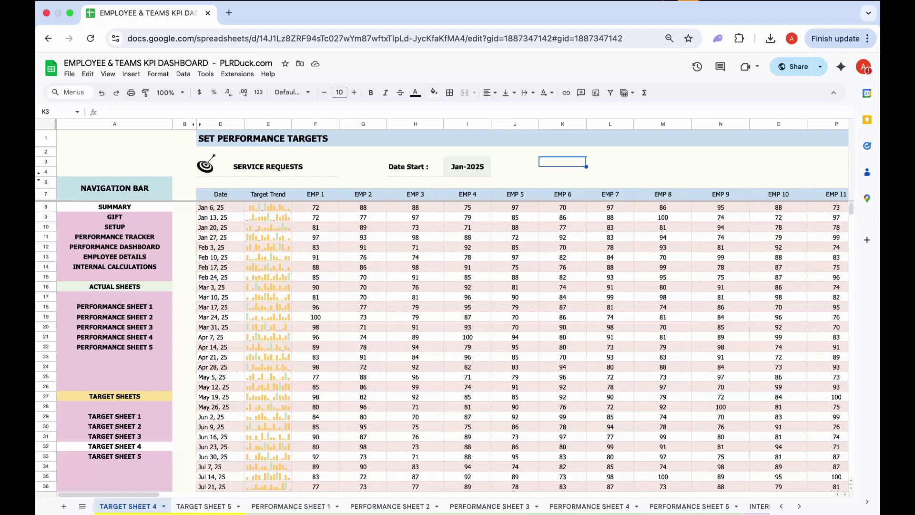
pyautogui.click(268, 167)
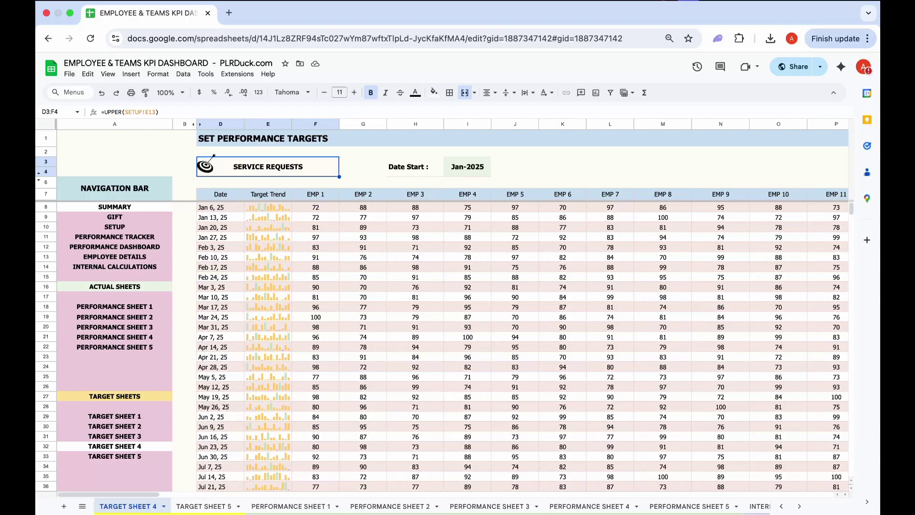
pyautogui.hscroll(10, 444, 305)
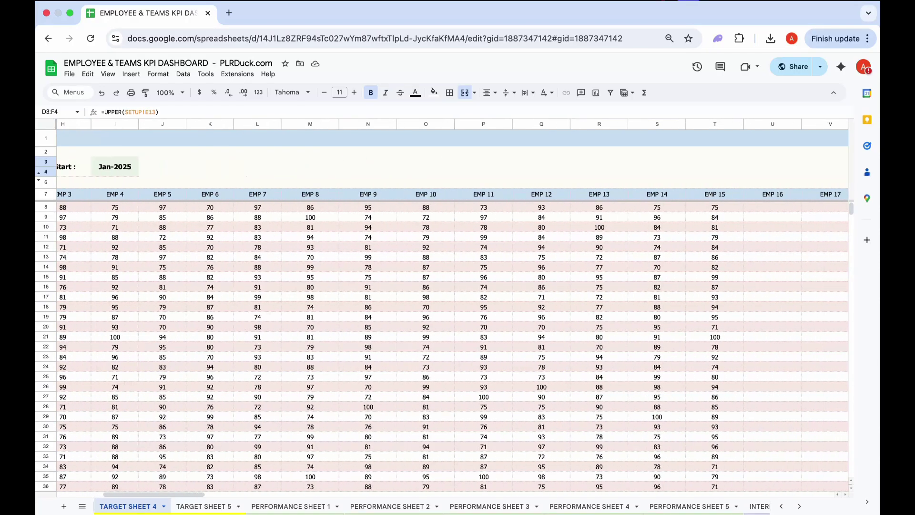
pyautogui.hscroll(-10, 445, 304)
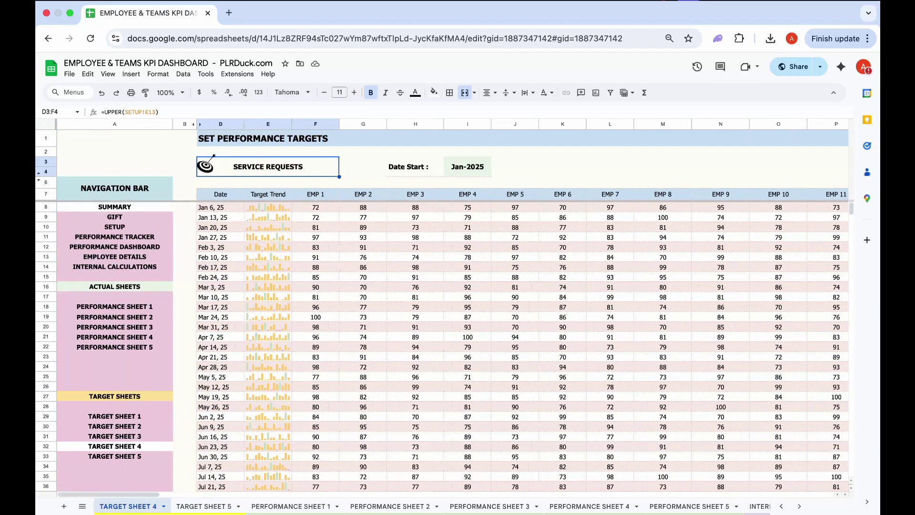
# Open TARGET SHEET 5 and review its response time targets.
pyautogui.click(203, 506)
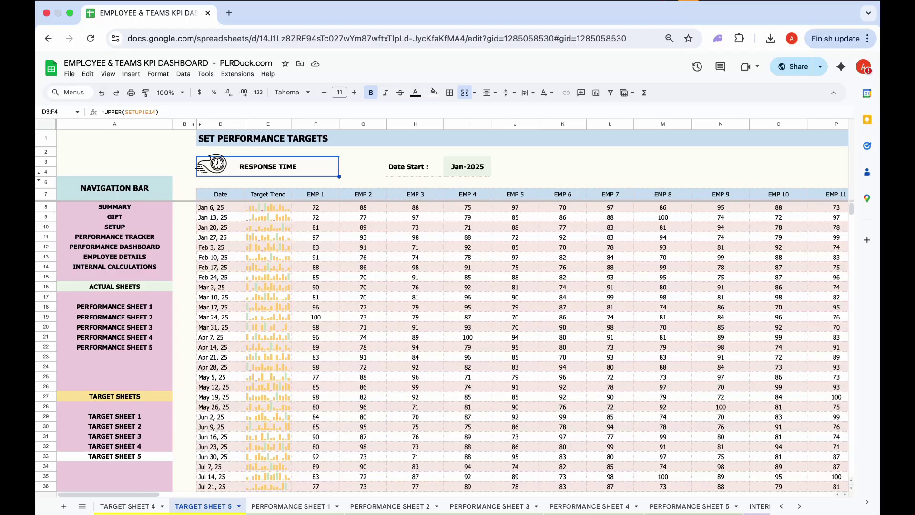
pyautogui.hscroll(2, 214, 506)
pyautogui.hscroll(-8, 429, 506)
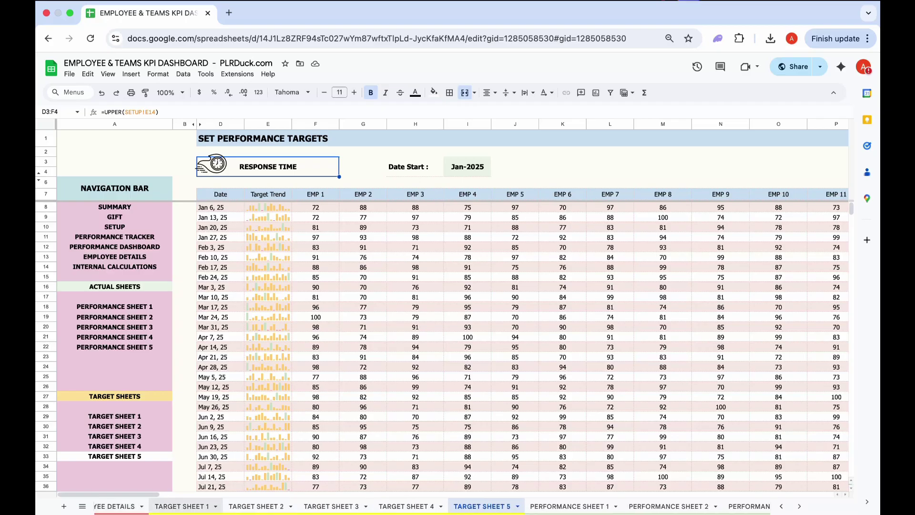
# Go through TARGET SHEET 1 to TARGET SHEET 5 in order to compare their performance indicators.
pyautogui.click(184, 507)
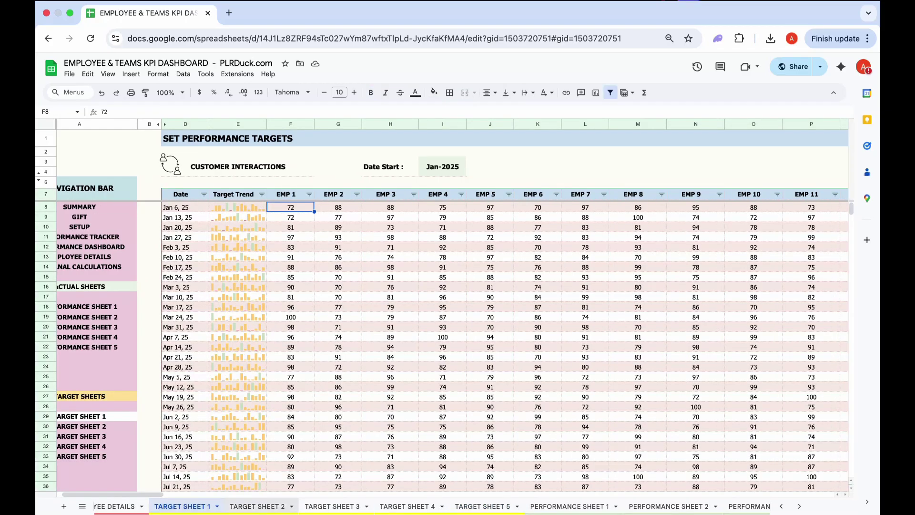
pyautogui.click(257, 506)
pyautogui.click(332, 506)
pyautogui.click(408, 506)
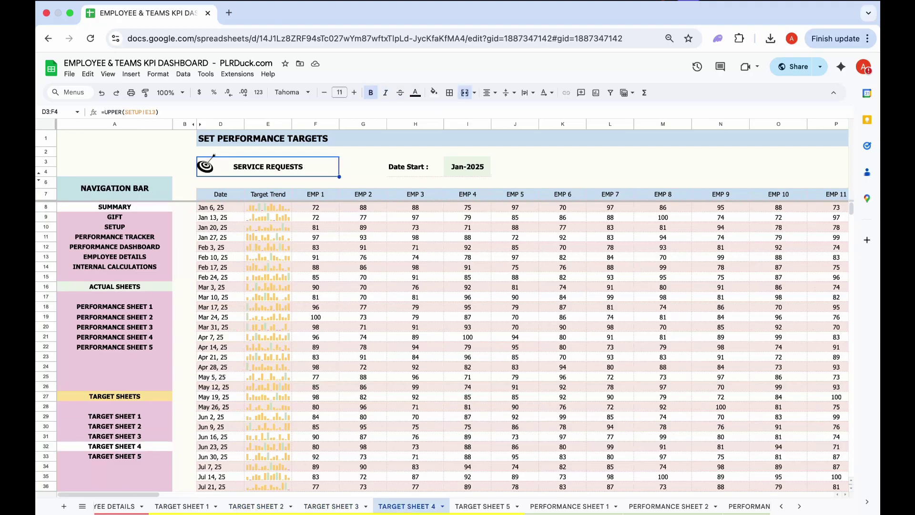
pyautogui.click(483, 506)
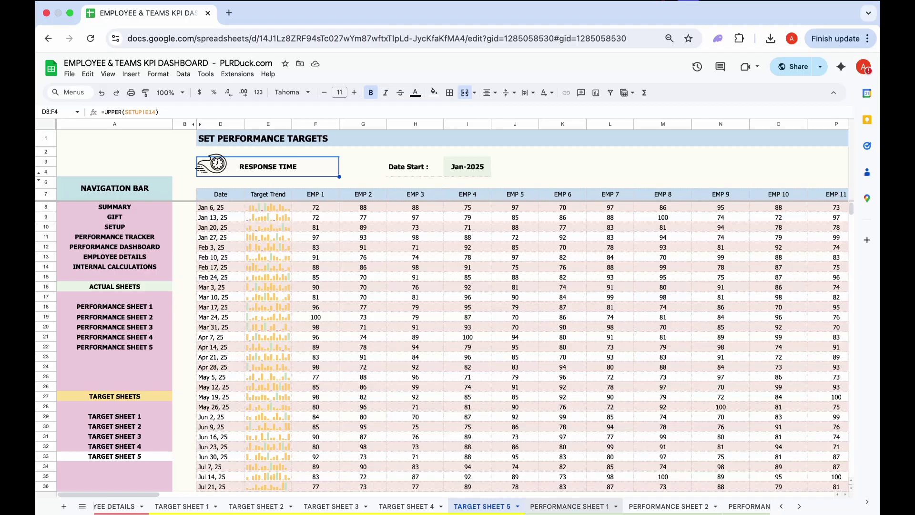
# Open PERFORMANCE SHEET 1 and inspect the formula behind its indicator title.
pyautogui.click(570, 506)
pyautogui.hscroll(1, 452, 304)
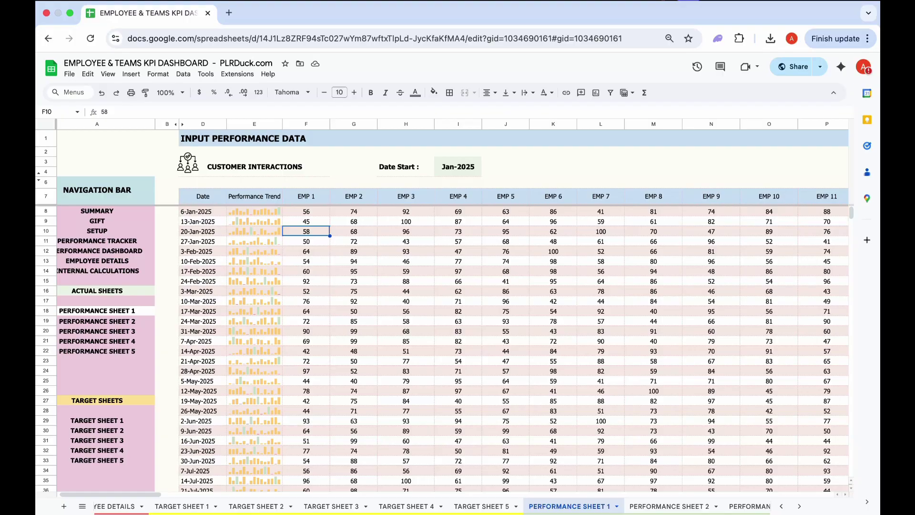
pyautogui.click(255, 167)
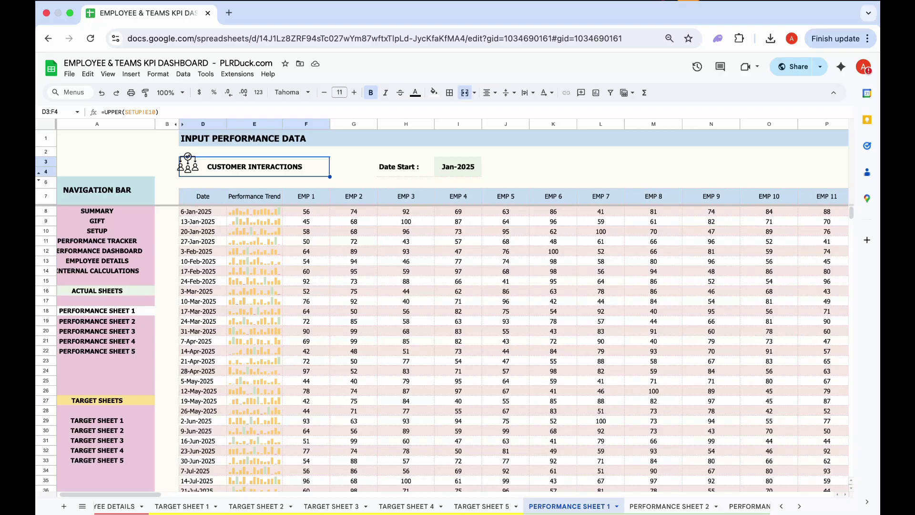
# Check several employees' actual customer interactions for the first two weeks, from EMP 1 through EMP 8, on PERFORMANCE SHEET 1.
pyautogui.click(306, 211)
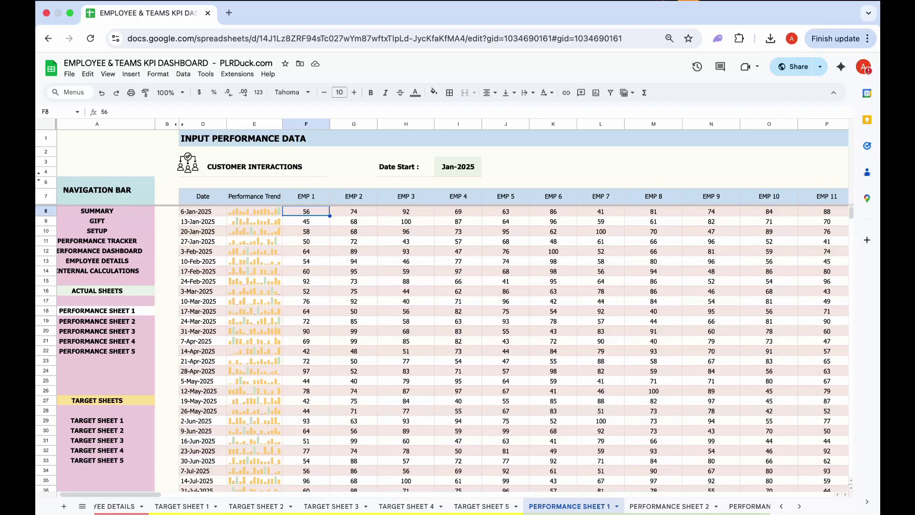
pyautogui.click(353, 212)
pyautogui.click(457, 221)
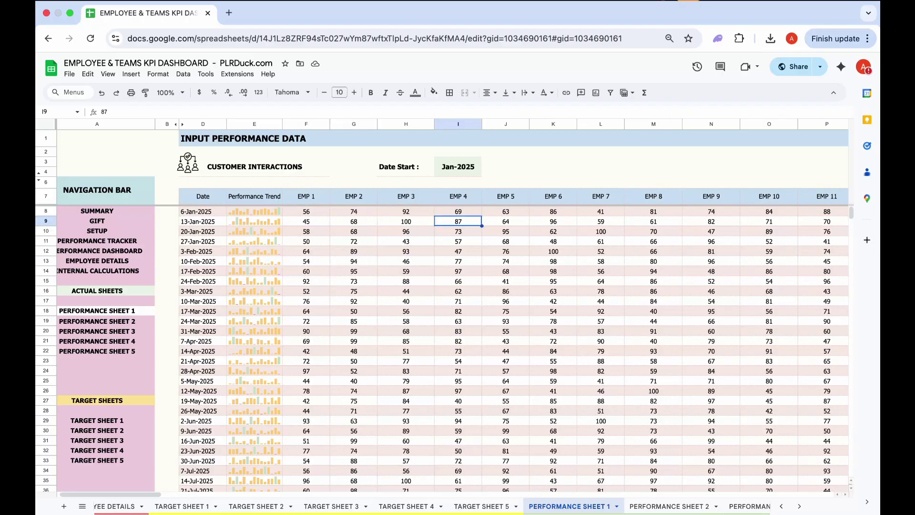
pyautogui.click(505, 221)
pyautogui.click(654, 221)
# Review EMP 1's first entry and the indicator title's formula on PERFORMANCE SHEET 2, and open PERFORMANCE SHEET 3.
pyautogui.click(669, 505)
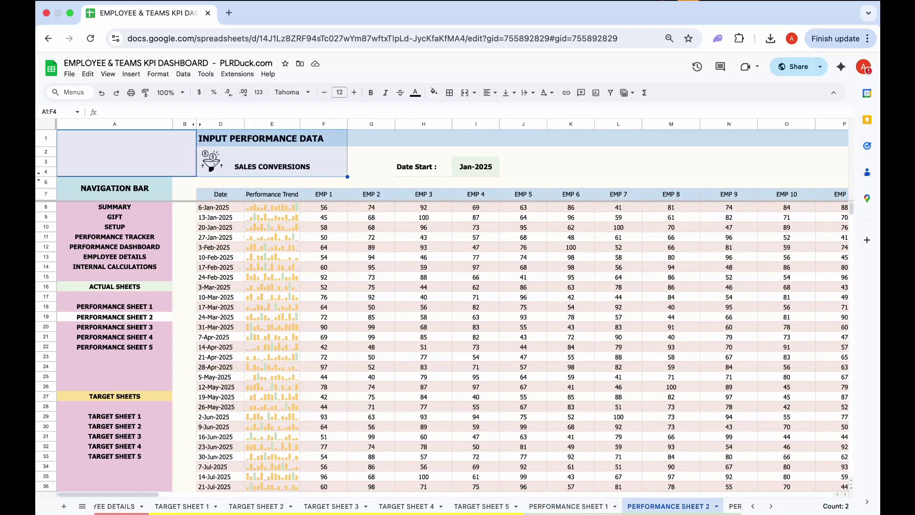
pyautogui.click(323, 207)
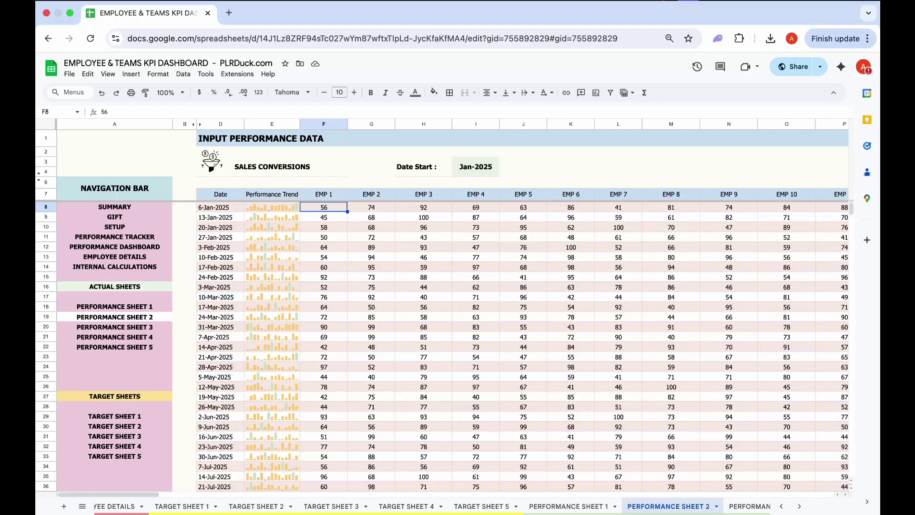
pyautogui.click(272, 167)
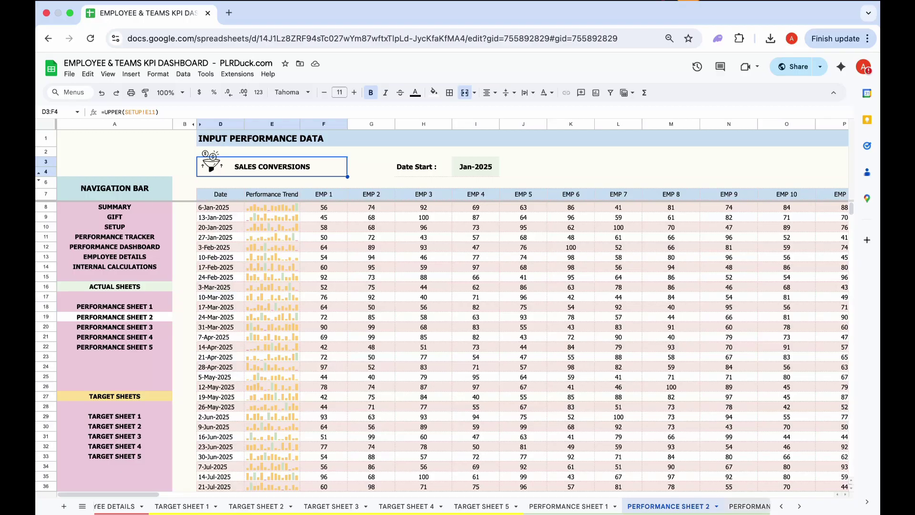
pyautogui.click(748, 506)
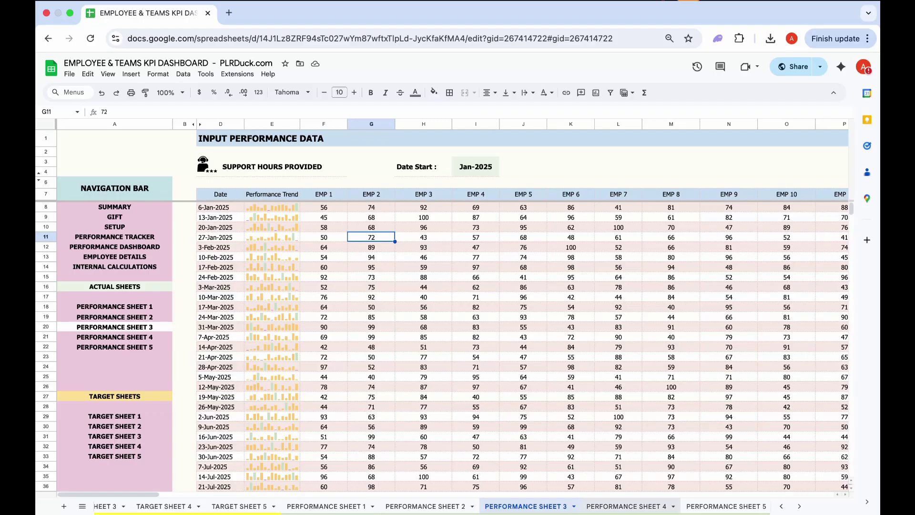
# On PERFORMANCE SHEET 4, set EMP 1's actual service requests for 6-Jan-2025 to 79.
pyautogui.click(626, 505)
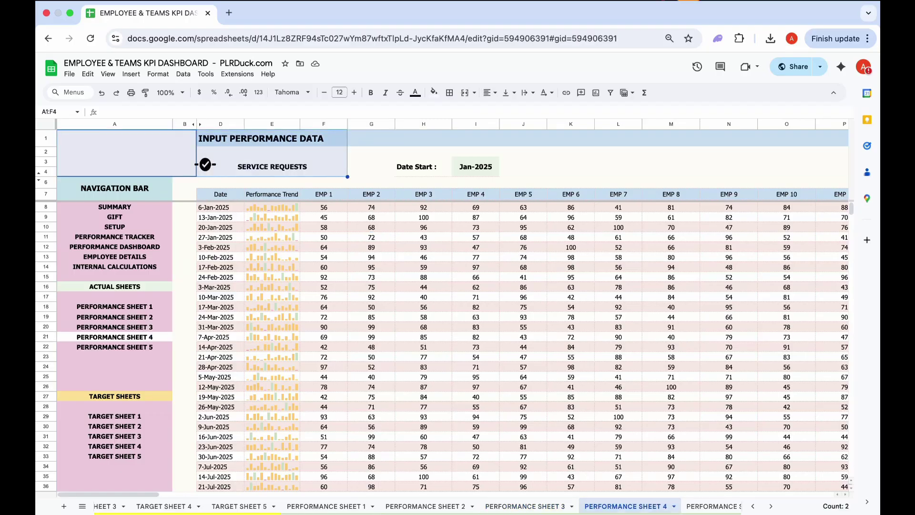
pyautogui.click(324, 227)
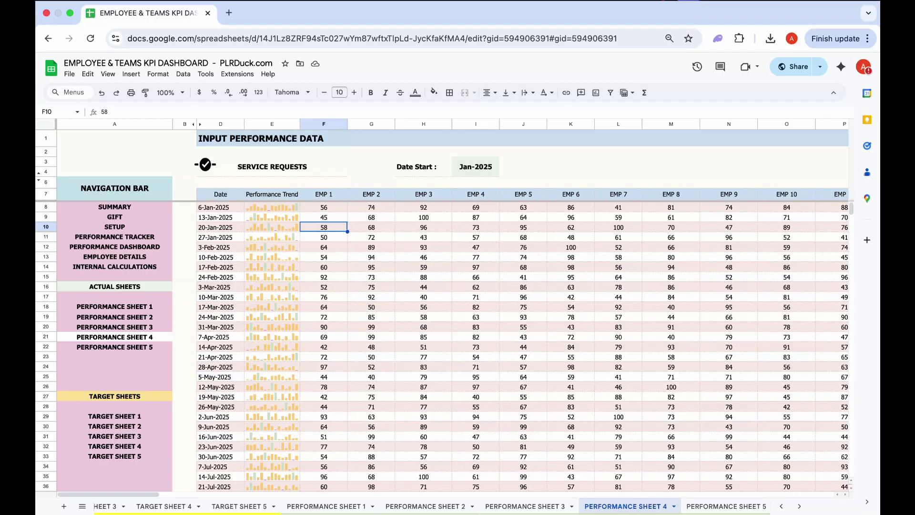
pyautogui.click(324, 207)
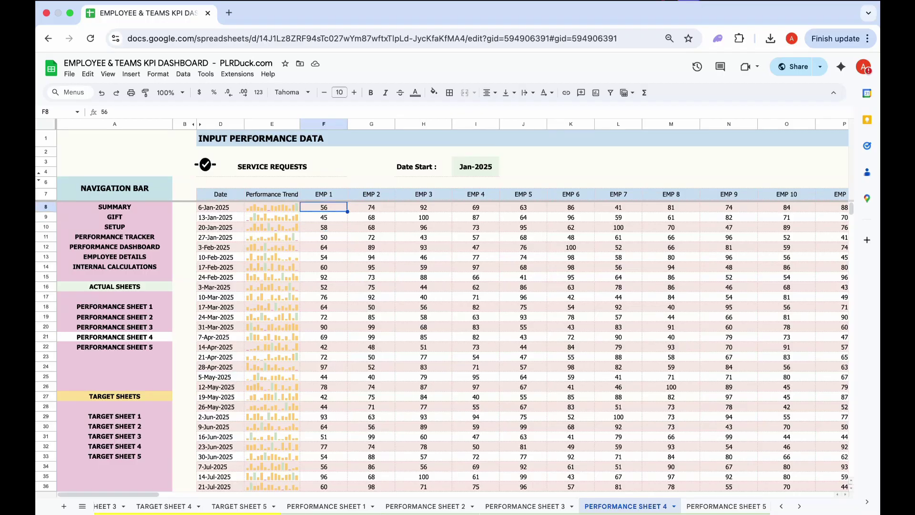
pyautogui.press('Delete')
pyautogui.write('79')
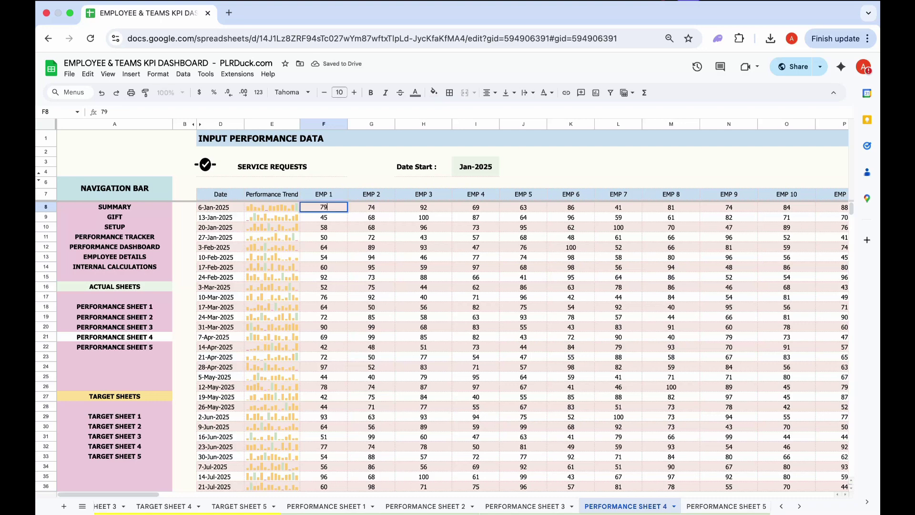
pyautogui.click(323, 237)
pyautogui.click(324, 207)
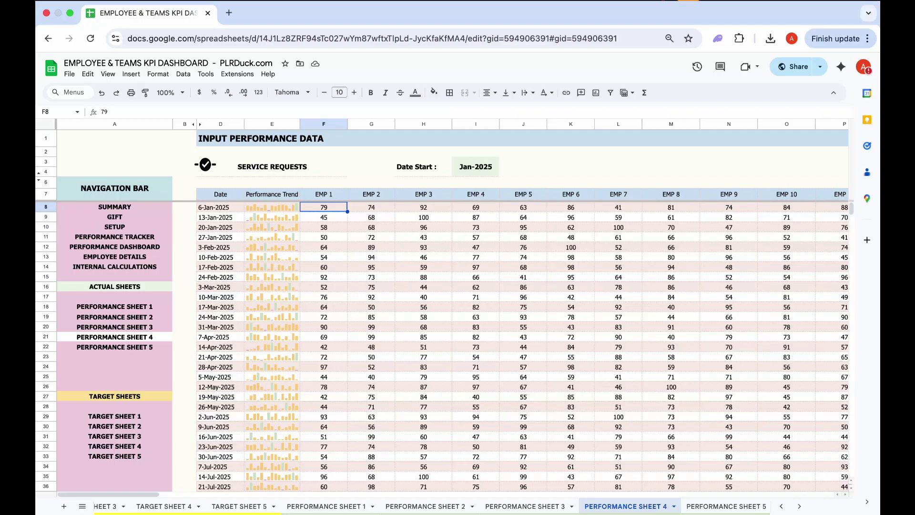
# Check EMP 1's first response time entry on PERFORMANCE SHEET 5 and open the INTERNAL CALCULATIONS sheet.
pyautogui.click(726, 506)
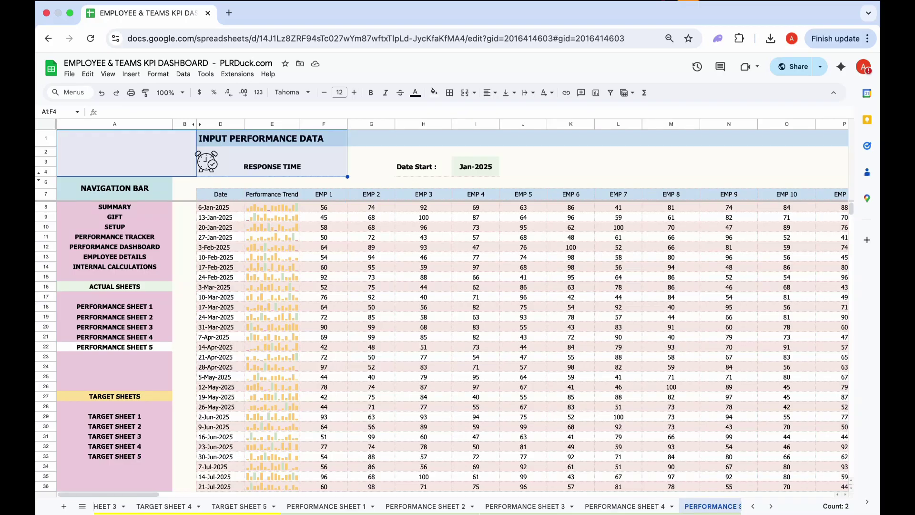
pyautogui.click(324, 207)
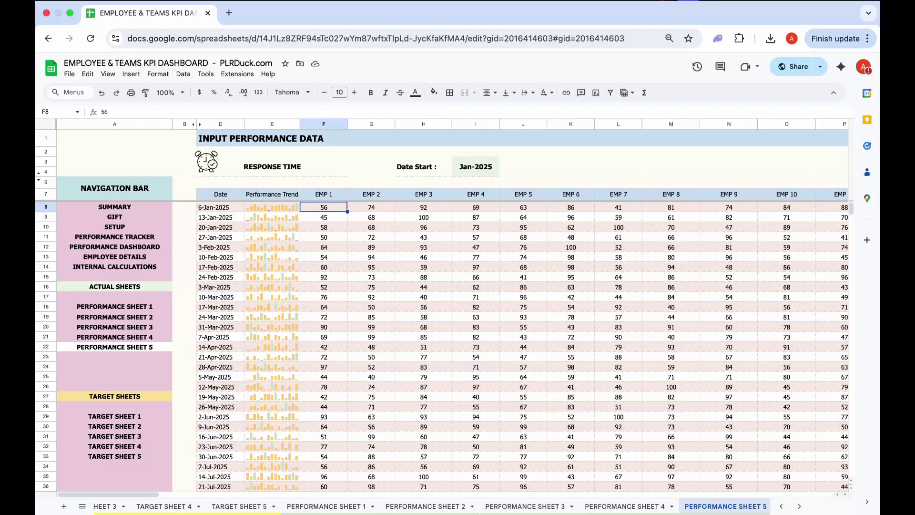
pyautogui.click(799, 506)
pyautogui.click(799, 506)
pyautogui.click(699, 506)
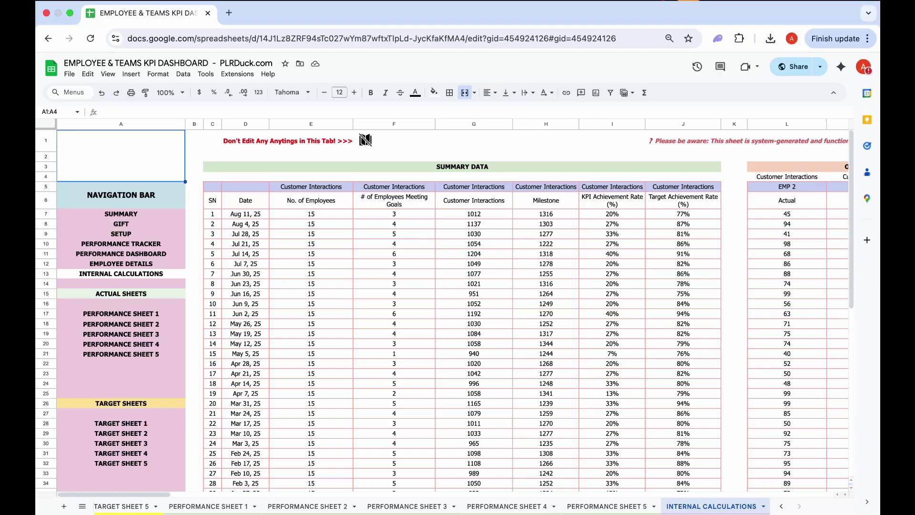
# Return to the EMPLOYEE DETAILS sheet.
pyautogui.hscroll(-10, 336, 506)
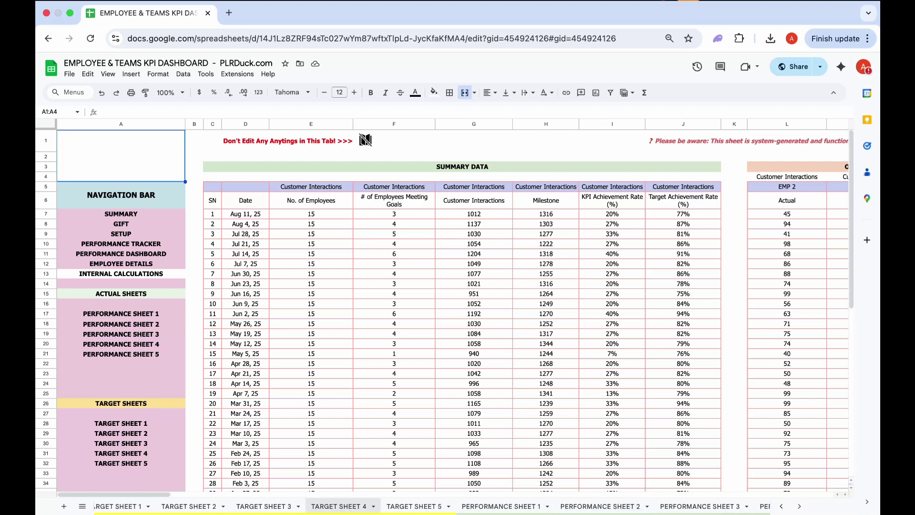
pyautogui.hscroll(-2, 343, 506)
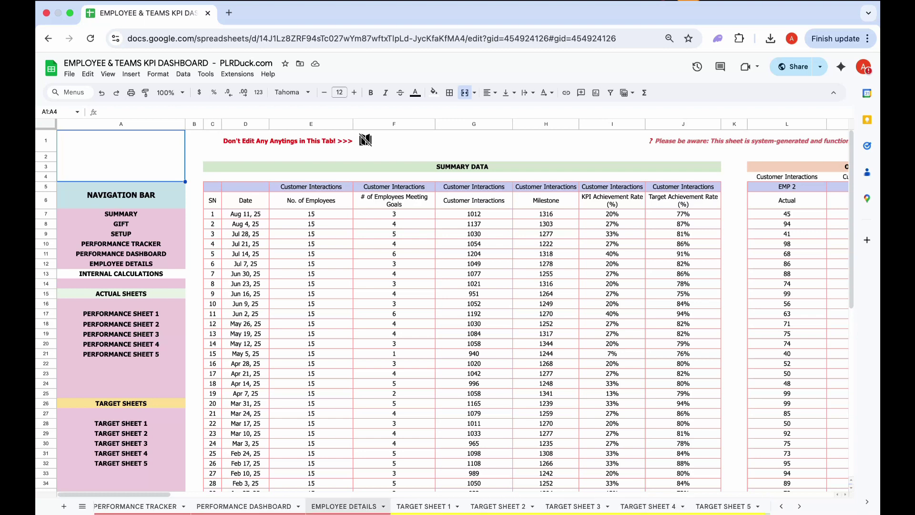
pyautogui.hscroll(-5, 333, 506)
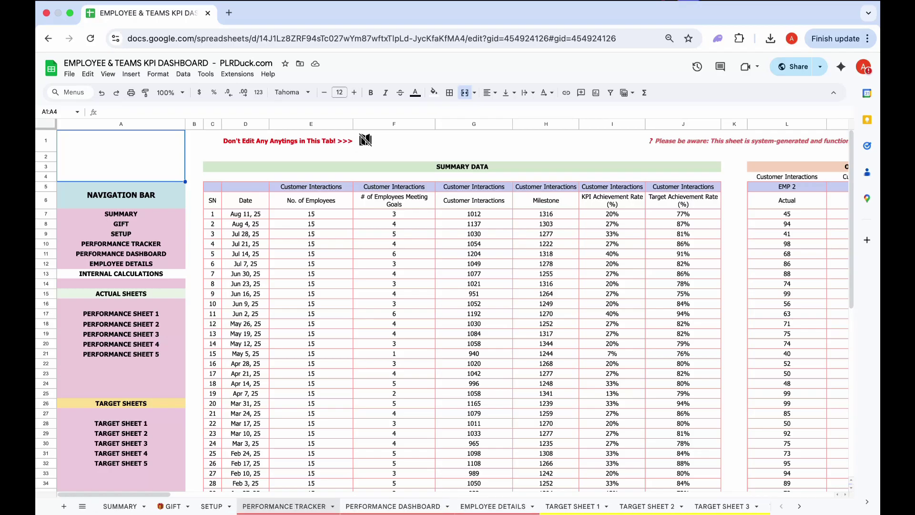
pyautogui.click(493, 507)
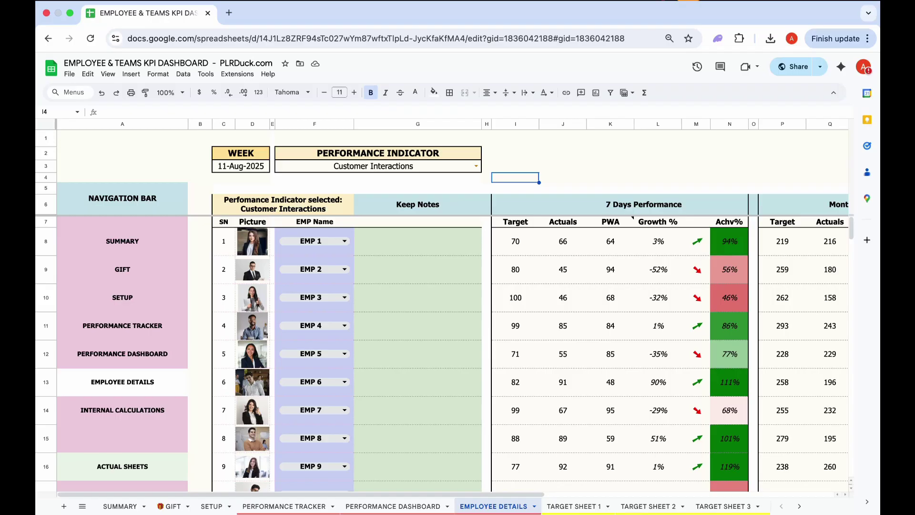
# Review the available performance indicator choices on EMPLOYEE DETAILS, keeping Customer Interactions selected.
pyautogui.click(476, 165)
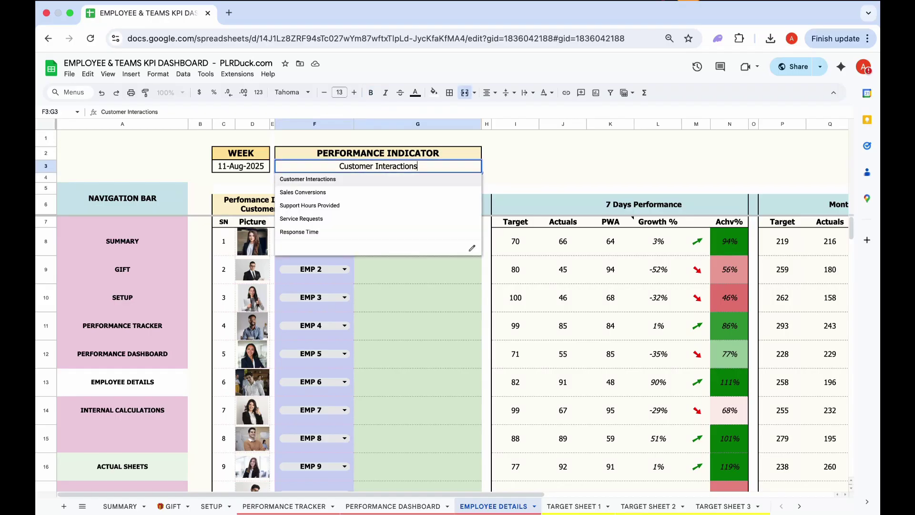
pyautogui.press('Down')
pyautogui.press('Down')
pyautogui.press('Down')
pyautogui.press('Down')
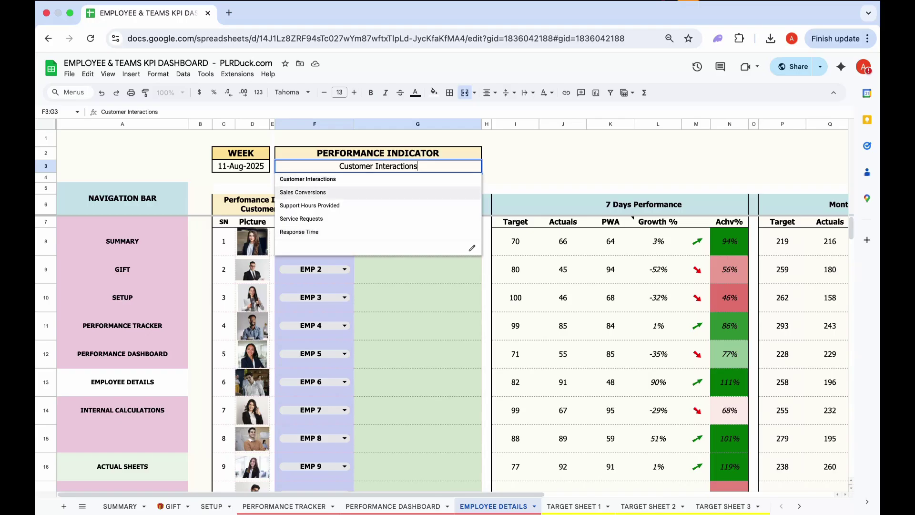
pyautogui.click(515, 166)
# Set the week on EMPLOYEE DETAILS to 18-Aug-2025.
pyautogui.click(240, 167)
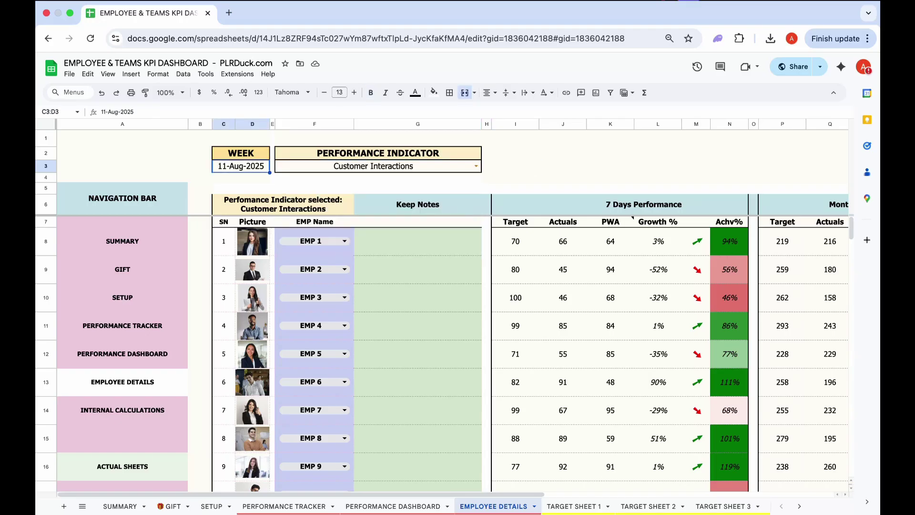
pyautogui.doubleClick(250, 166)
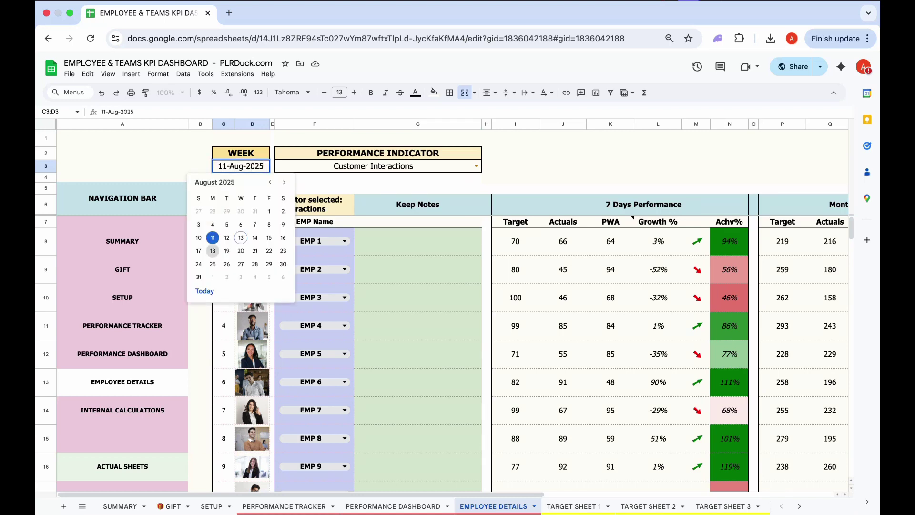
pyautogui.click(213, 251)
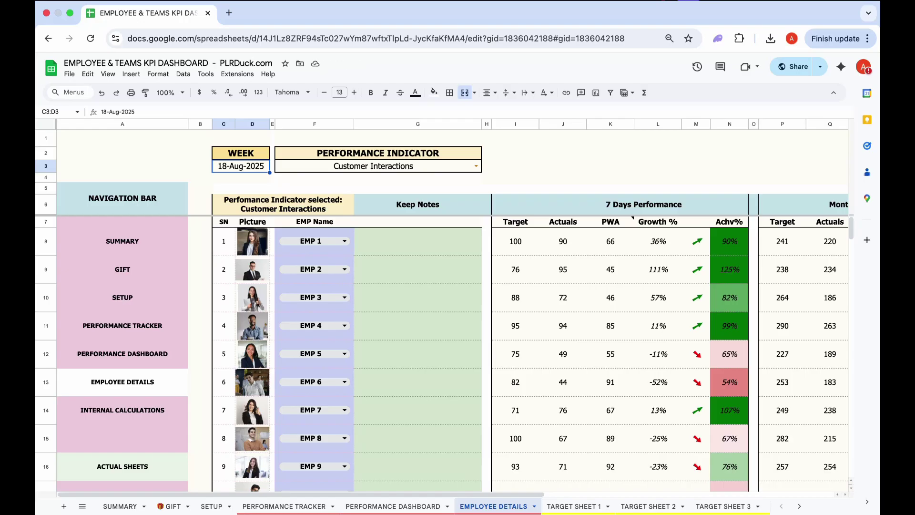
# Review the 7-day, monthly and yearly performance columns for all employees on the EMPLOYEE DETAILS sheet.
pyautogui.hscroll(3, 442, 305)
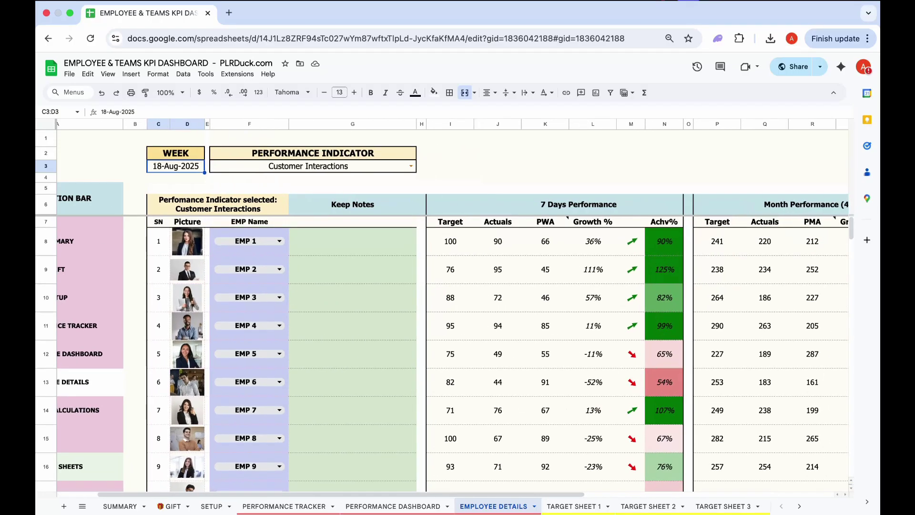
pyautogui.hscroll(-1, 442, 305)
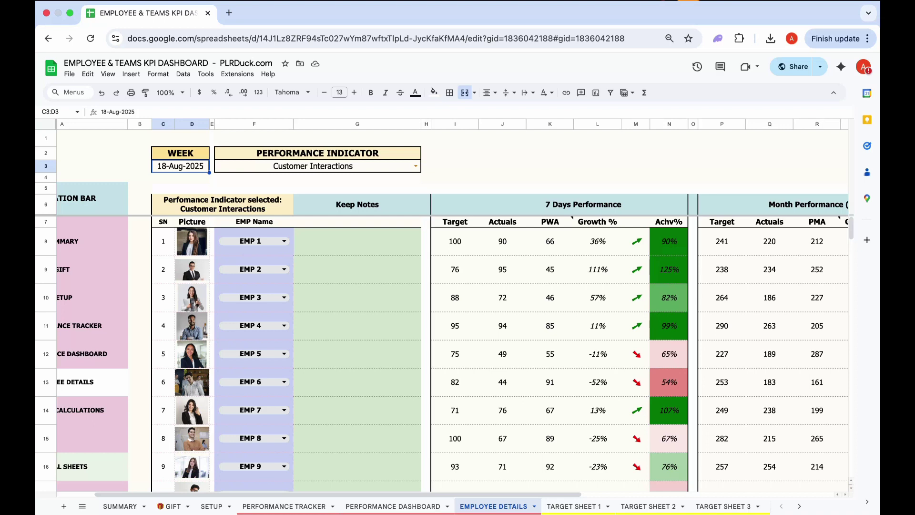
pyautogui.scroll(-5, 443, 353)
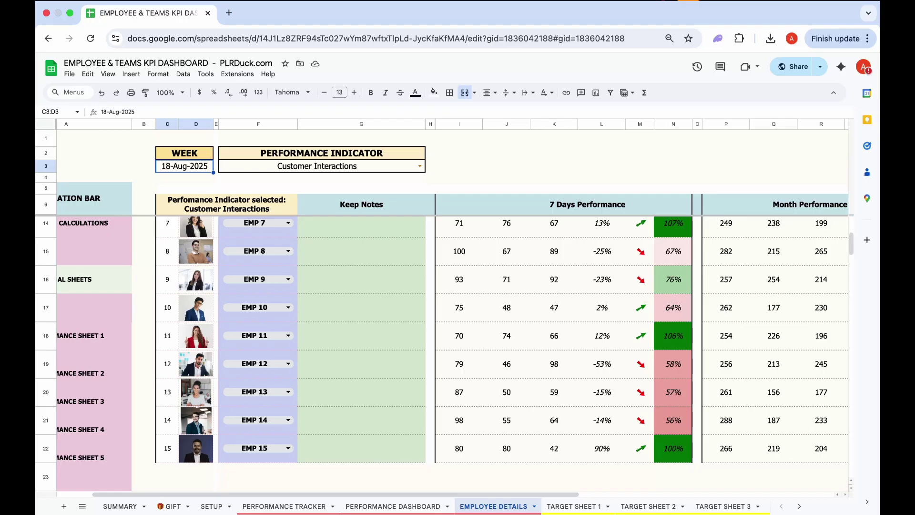
pyautogui.scroll(5, 443, 353)
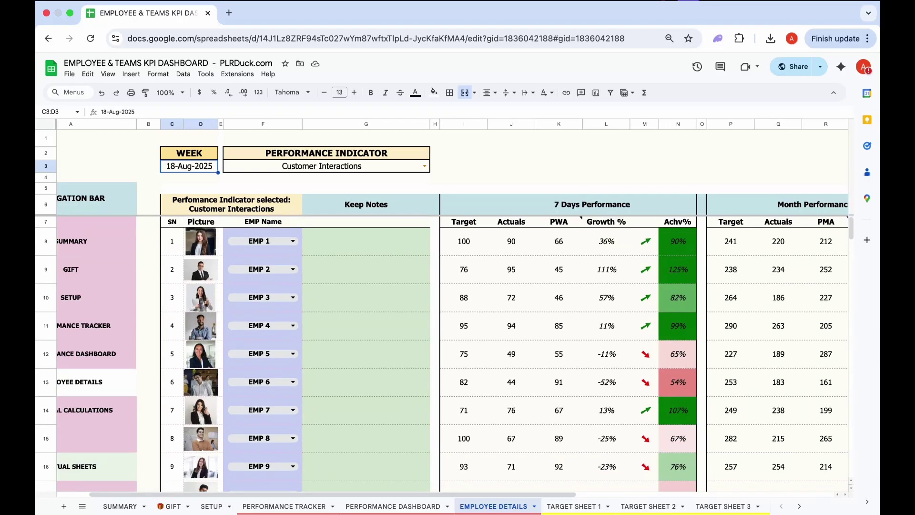
pyautogui.hscroll(5, 453, 310)
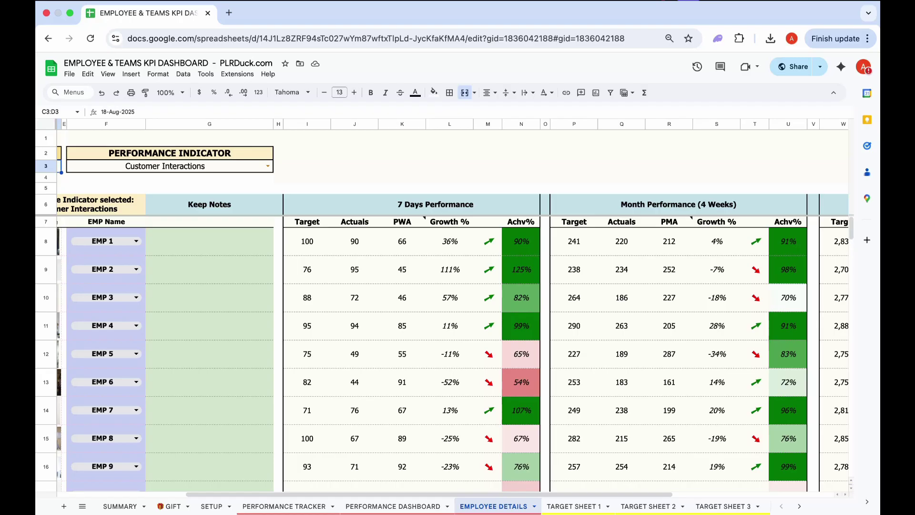
pyautogui.hscroll(10, 453, 343)
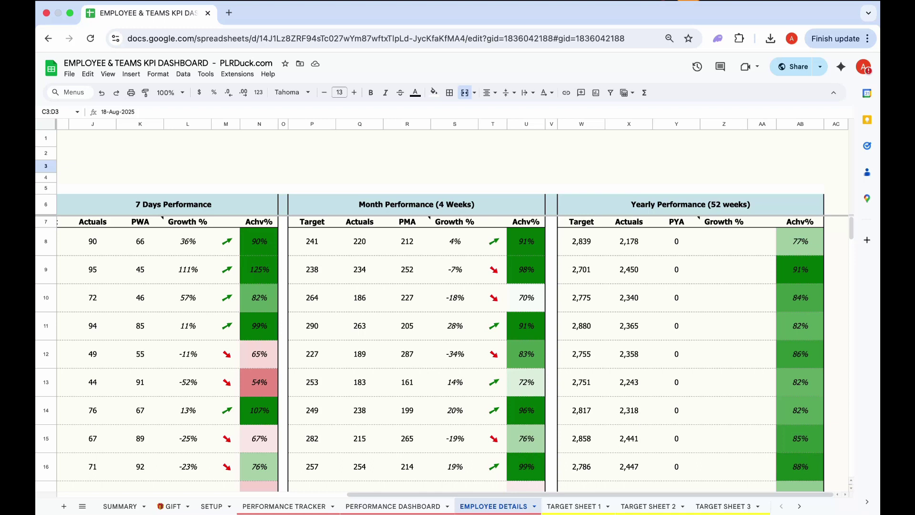
pyautogui.hscroll(-10, 453, 305)
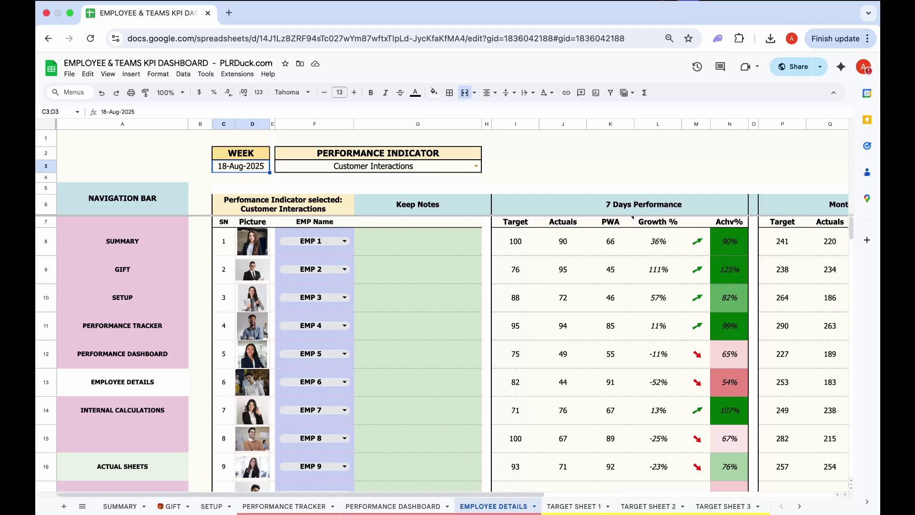
# Set the performance indicator on EMPLOYEE DETAILS to Sales Conversions.
pyautogui.click(377, 166)
pyautogui.click(475, 166)
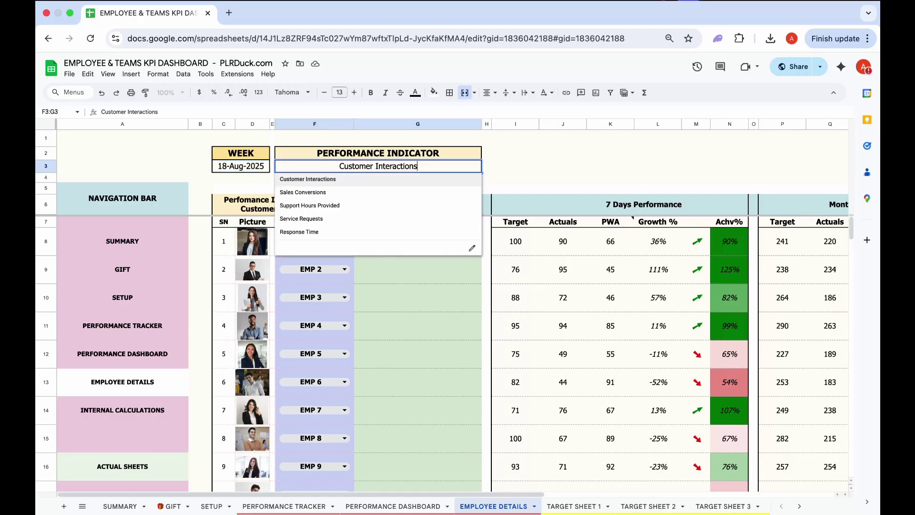
pyautogui.click(362, 192)
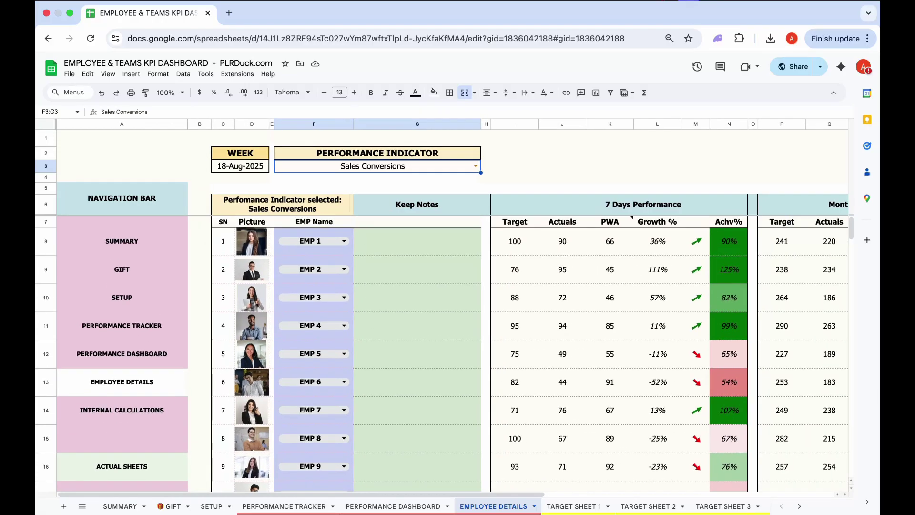
# Enter the keep notes "Good Performance" for EMP 1 and "Some training is required" for EMP 5.
pyautogui.doubleClick(416, 241)
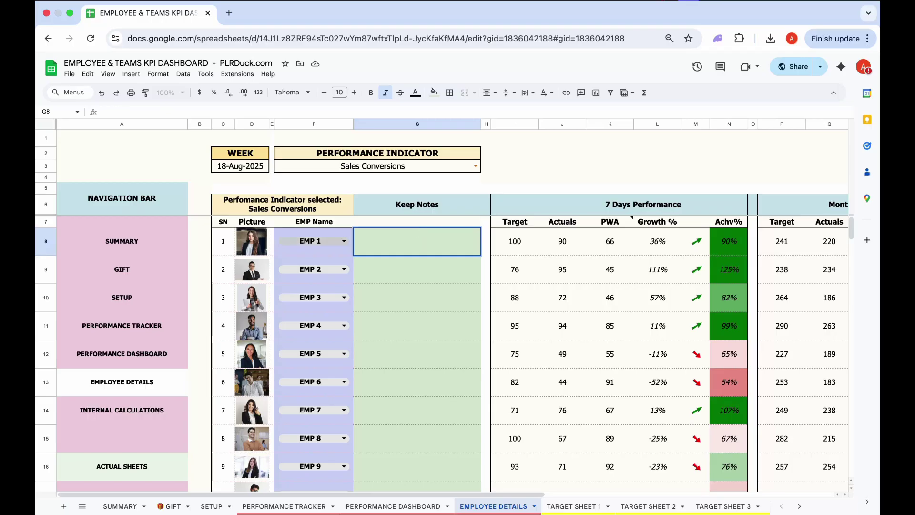
pyautogui.write('Good Performance')
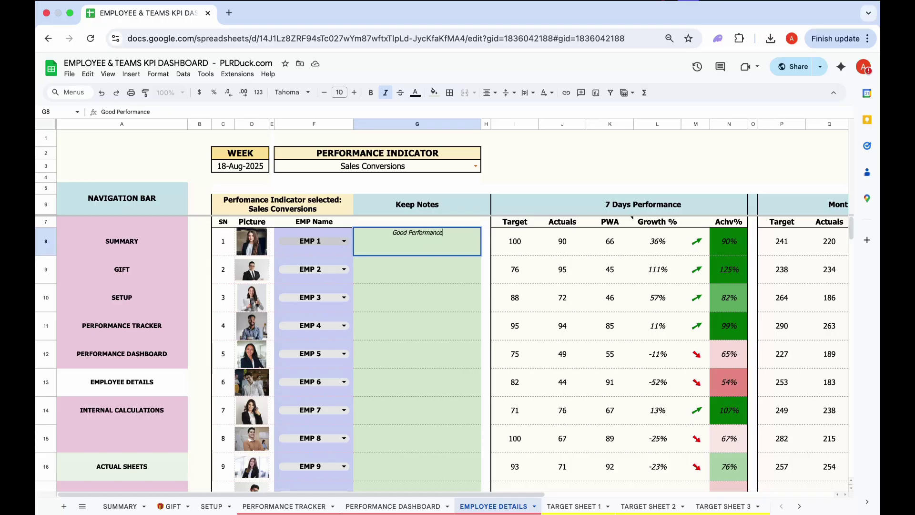
pyautogui.press('Return')
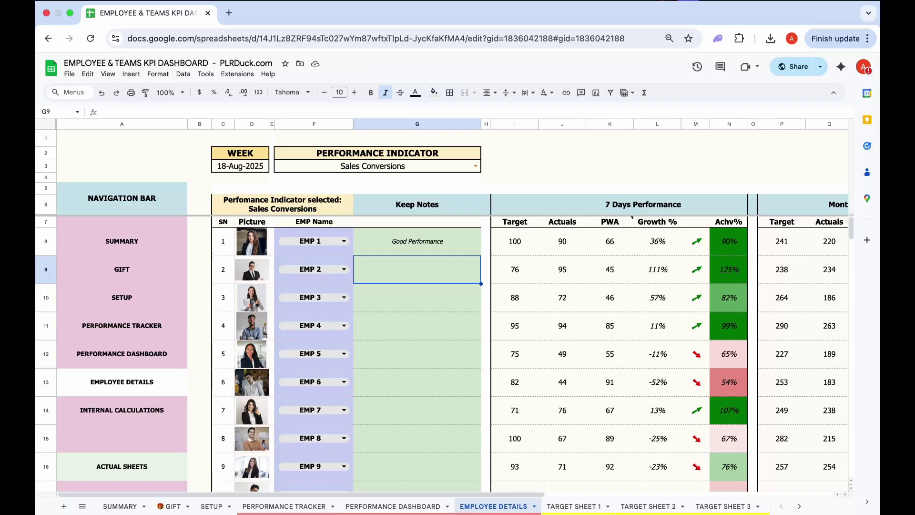
pyautogui.click(417, 354)
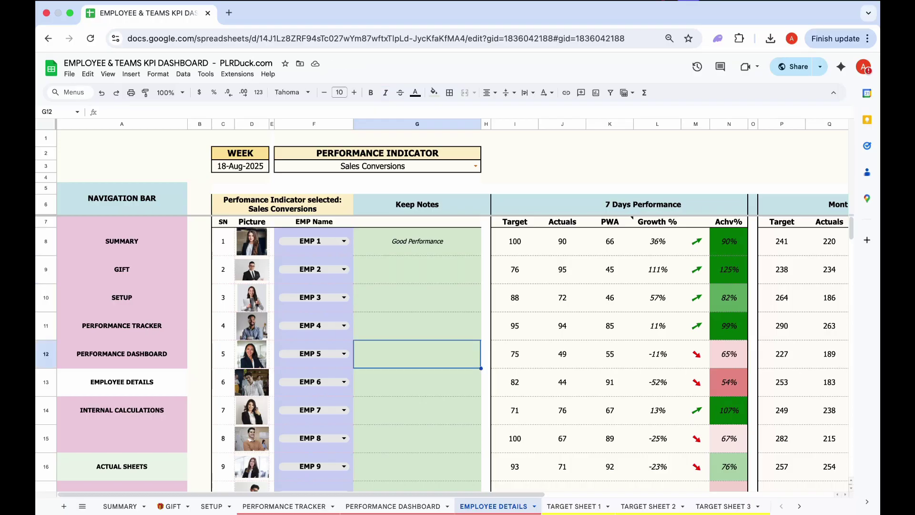
pyautogui.write('Som')
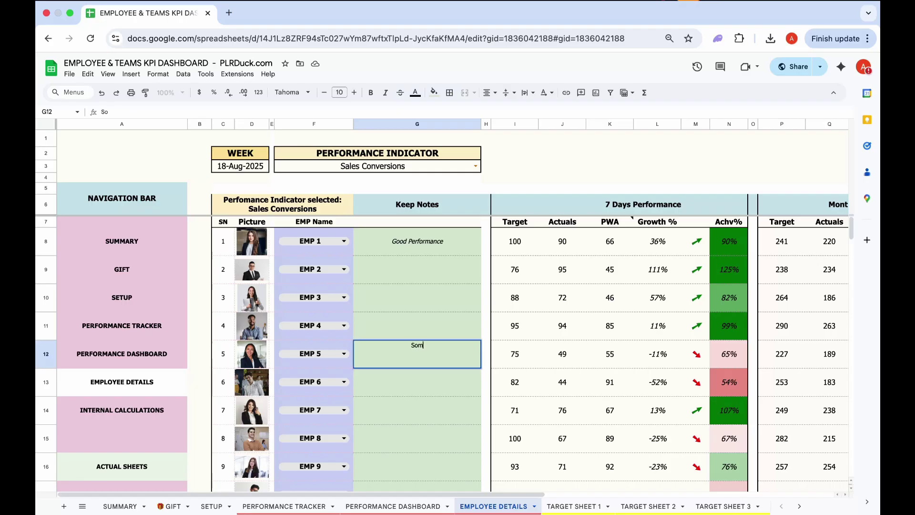
pyautogui.write('e training is required')
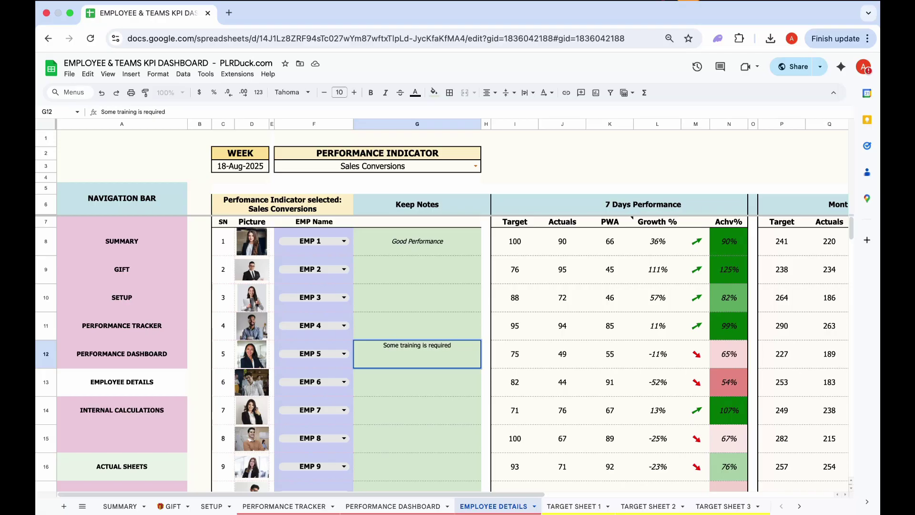
pyautogui.press('Return')
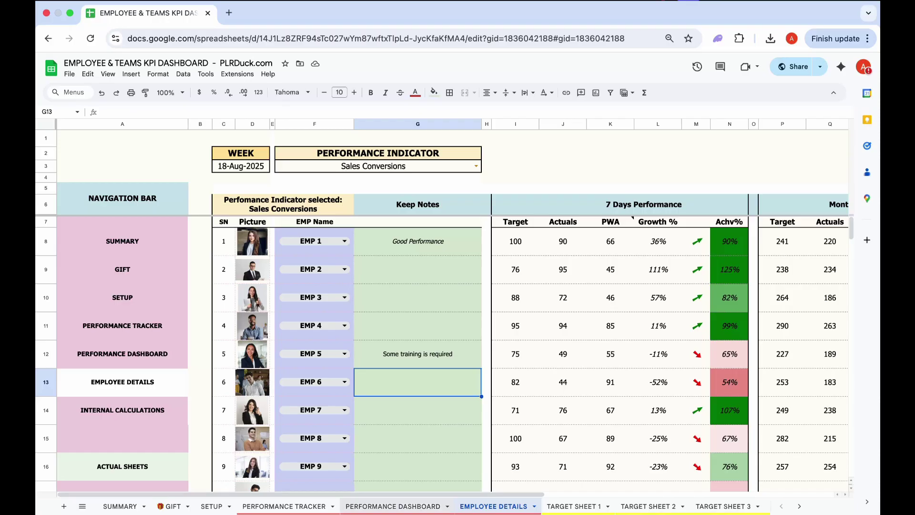
# Open the PERFORMANCE DASHBOARD sheet and select EMP 1 as the employee in the overview.
pyautogui.click(394, 506)
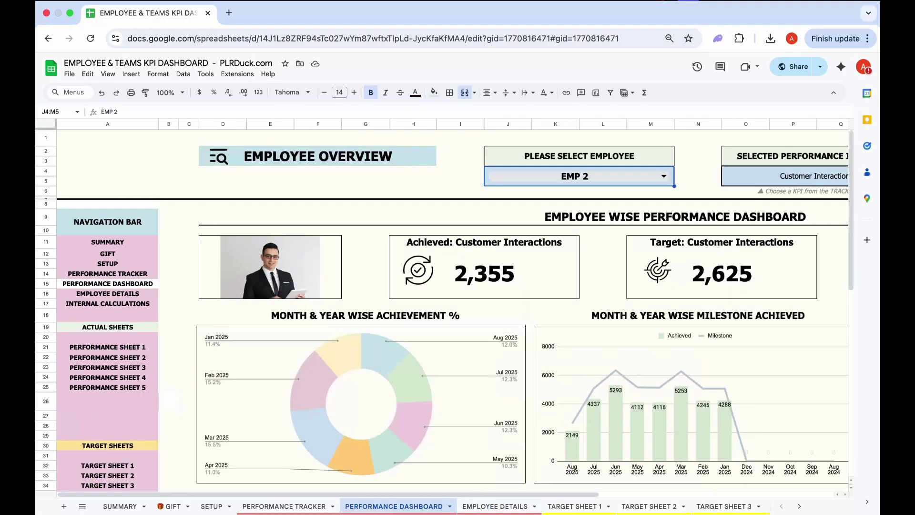
pyautogui.hscroll(3, 453, 305)
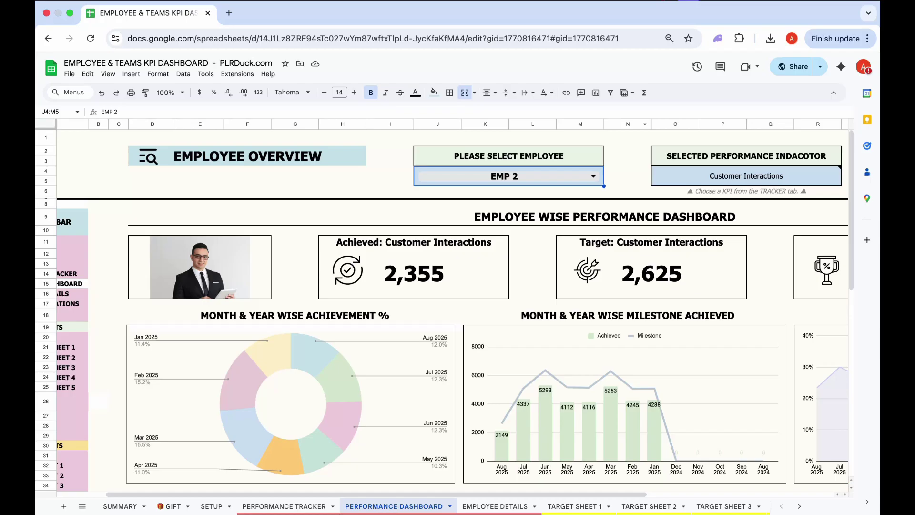
pyautogui.click(593, 177)
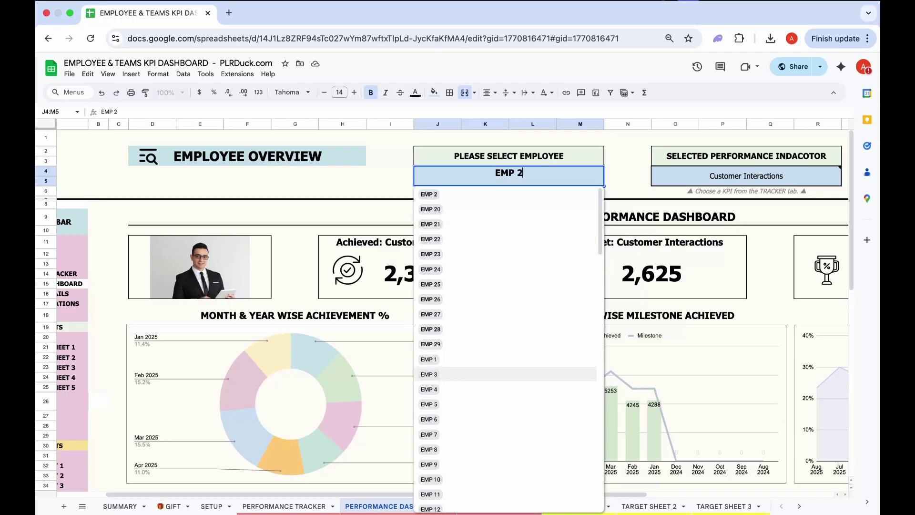
pyautogui.click(429, 359)
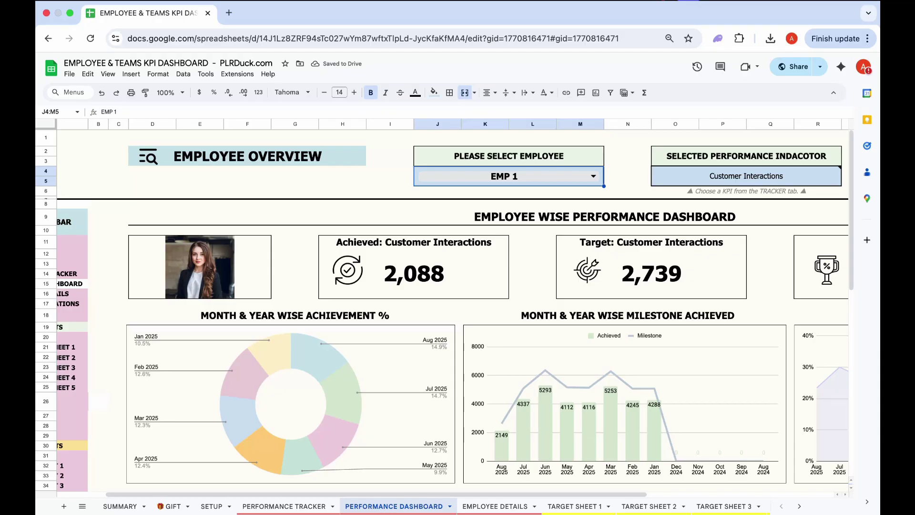
# Inspect EMP 1's picture and the achieved, target and achievement percentage cards on the dashboard, including their formulas.
pyautogui.click(199, 267)
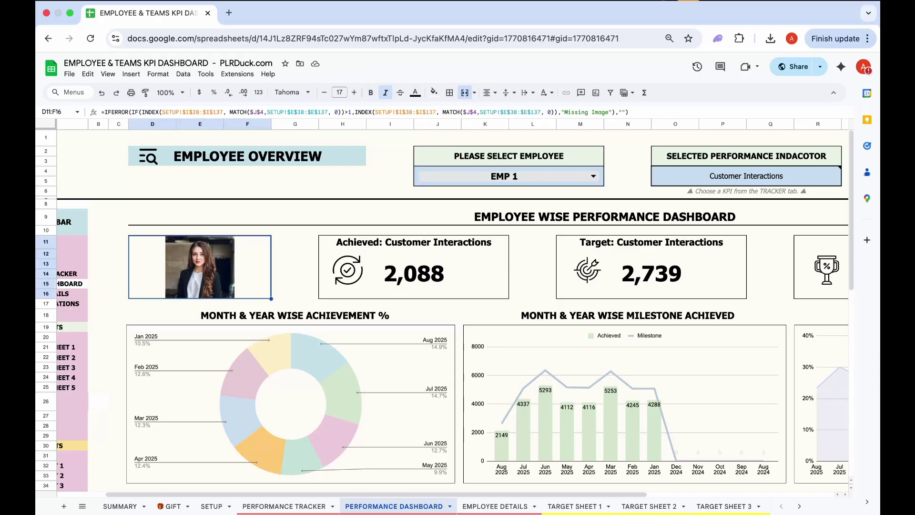
pyautogui.click(414, 273)
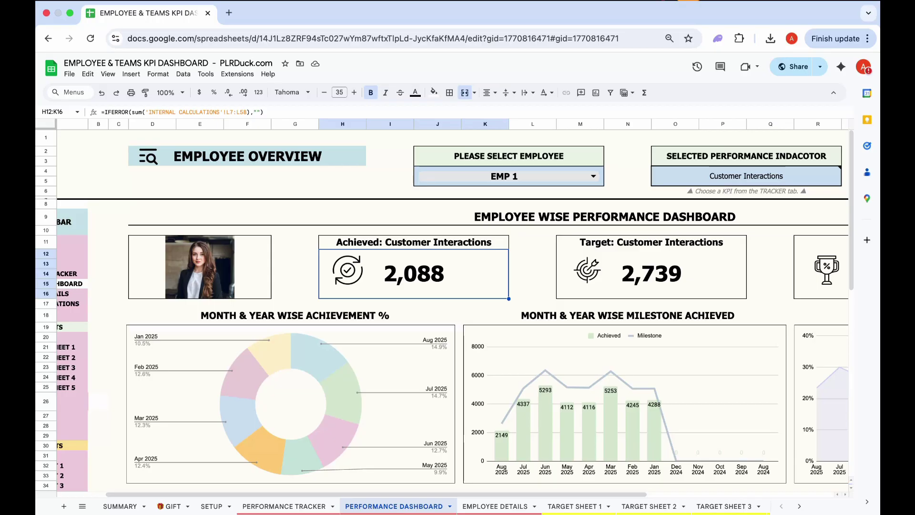
pyautogui.click(651, 273)
pyautogui.hscroll(3, 651, 274)
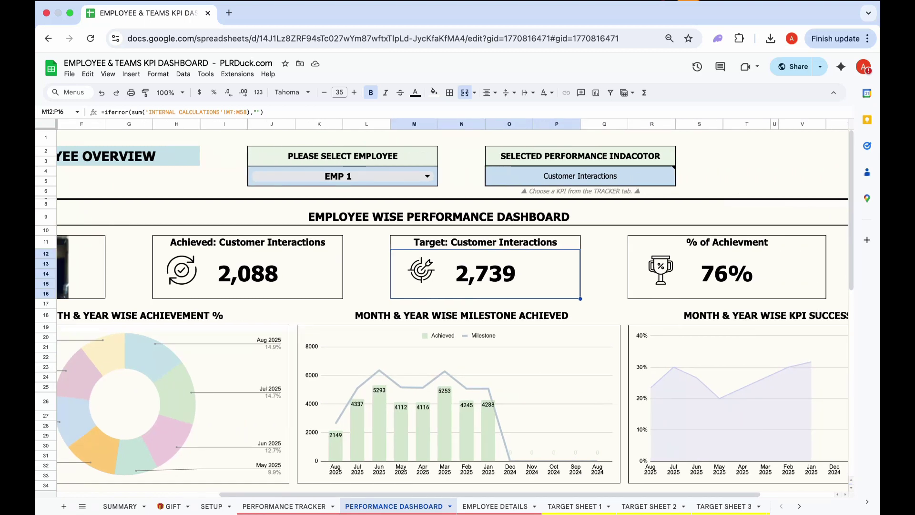
pyautogui.click(248, 274)
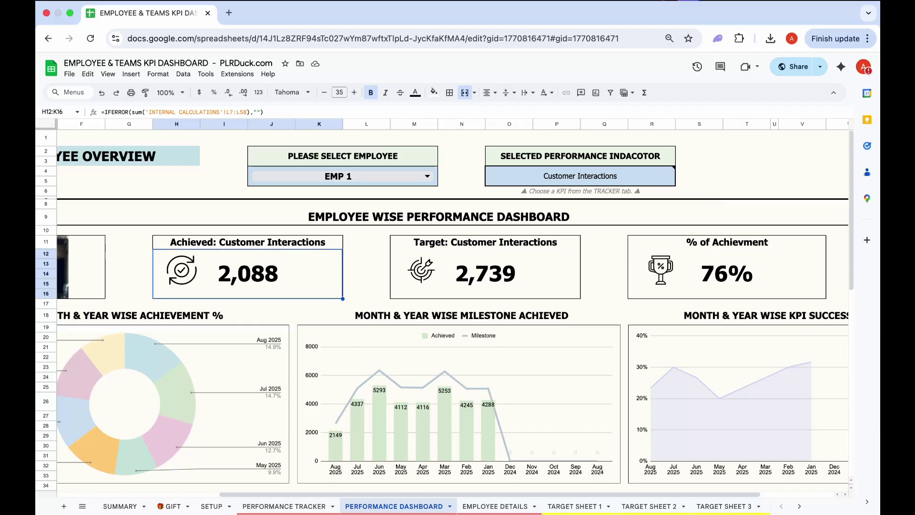
pyautogui.click(727, 274)
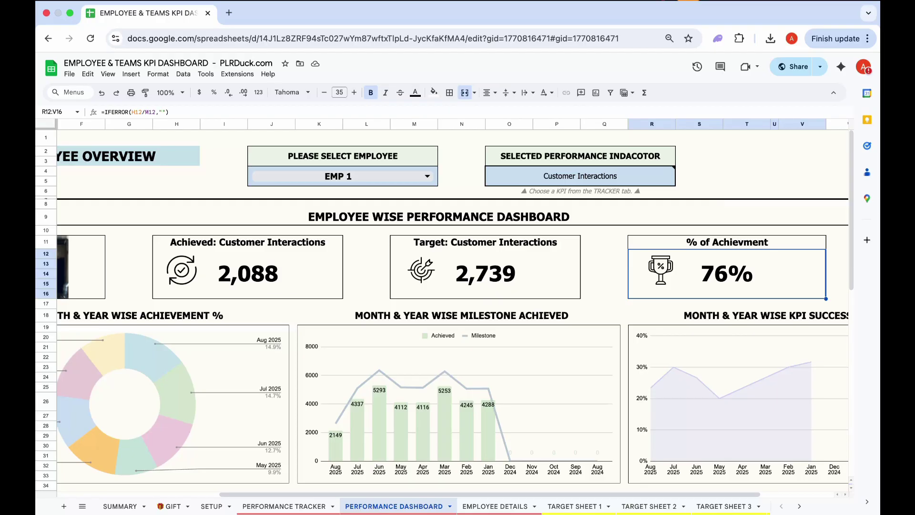
# Look through the dashboard's month-and-year-wise charts and the week-over-week charts beneath them.
pyautogui.hscroll(-5, 453, 310)
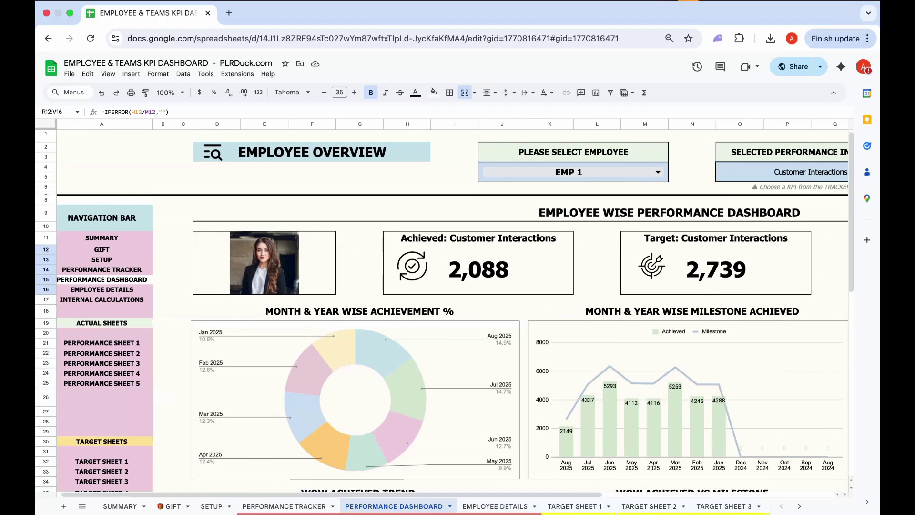
pyautogui.scroll(-5, 452, 310)
pyautogui.hscroll(1, 453, 310)
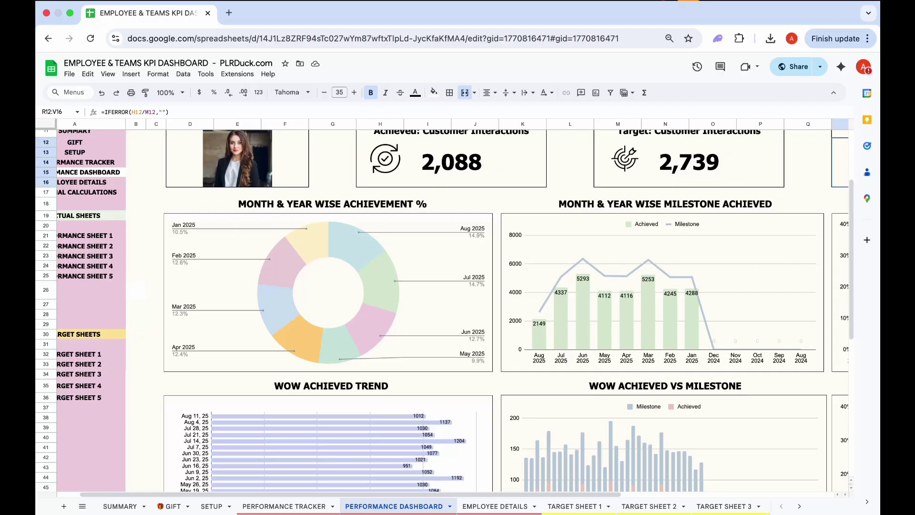
pyautogui.scroll(-5, 443, 305)
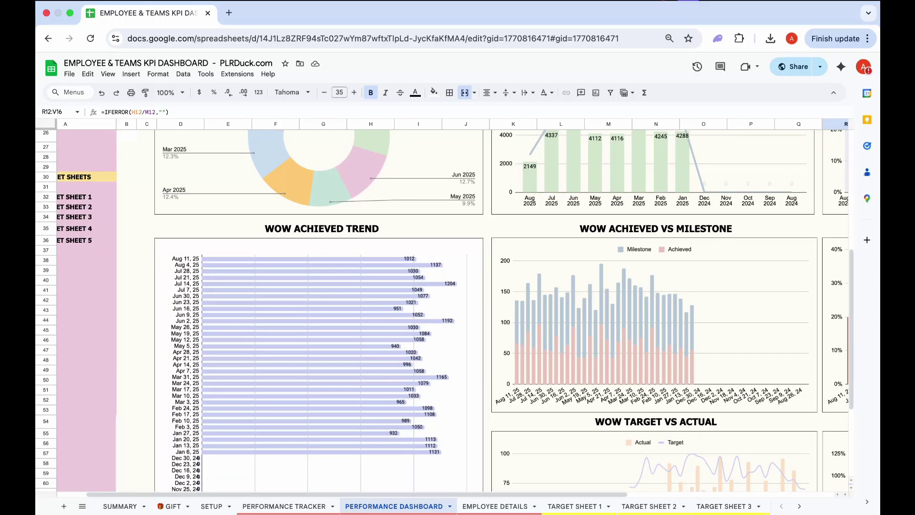
pyautogui.scroll(-3, 443, 309)
pyautogui.scroll(10, 443, 309)
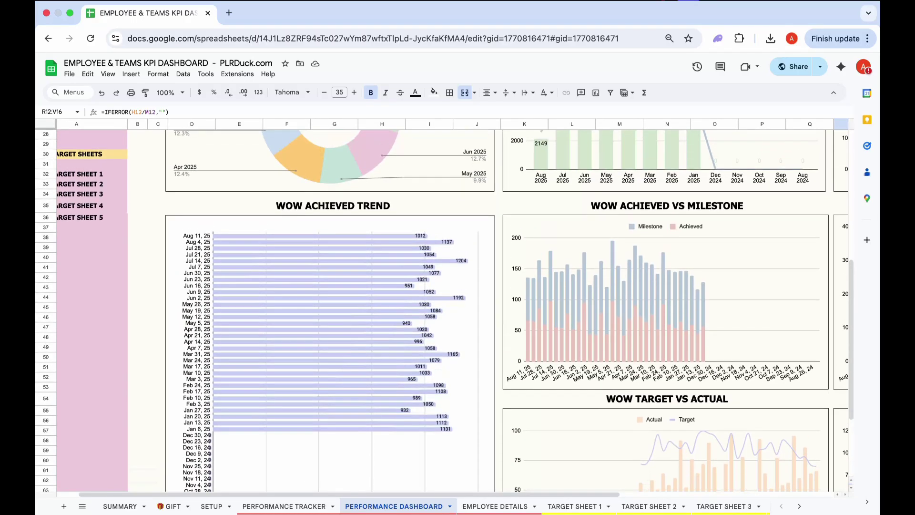
pyautogui.hscroll(5, 443, 304)
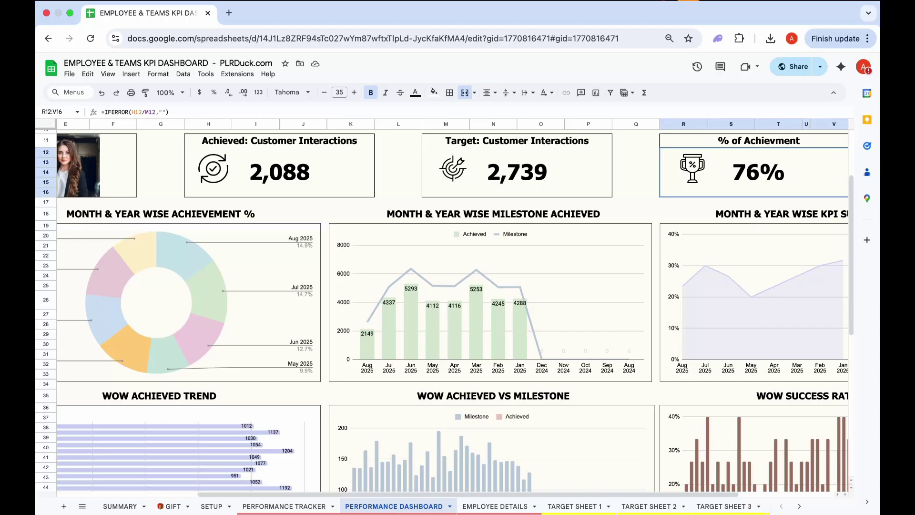
# Compare the month-and-year-wise milestone chart with the WOW Achieved vs Milestone chart on the dashboard.
pyautogui.click(490, 302)
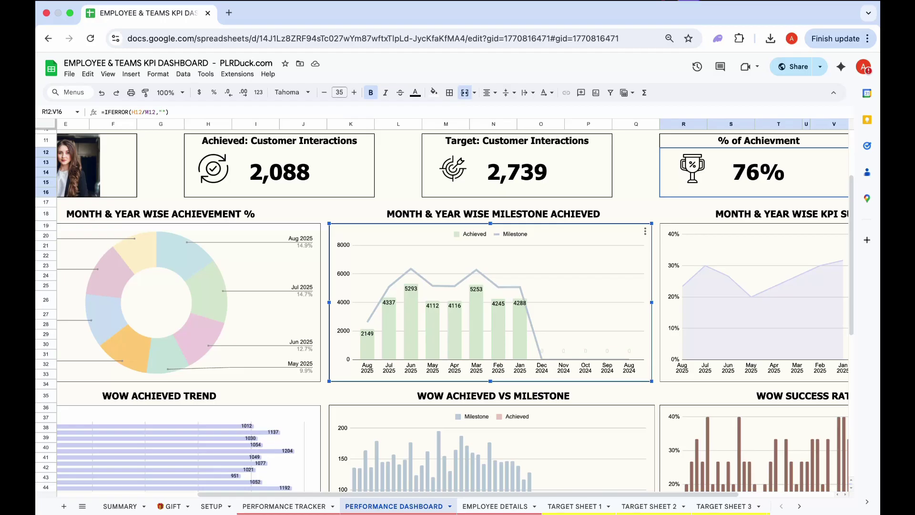
pyautogui.scroll(-3, 443, 310)
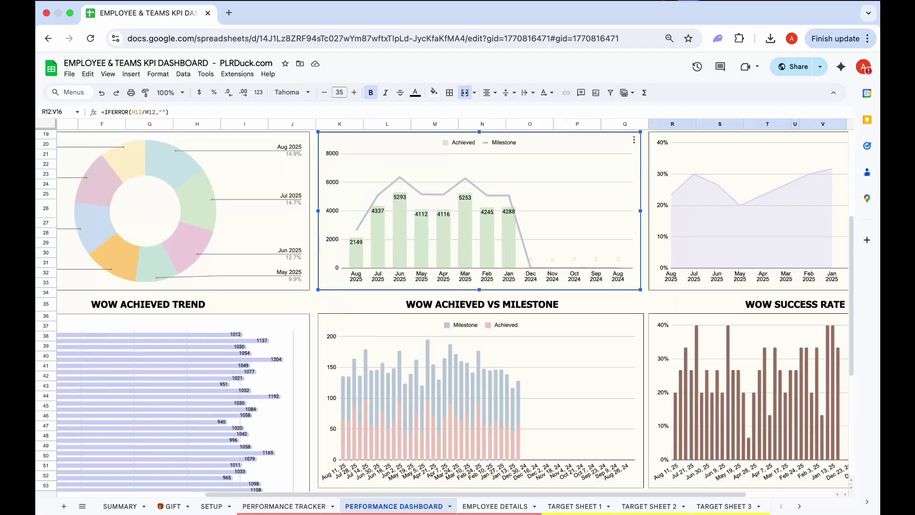
pyautogui.click(480, 381)
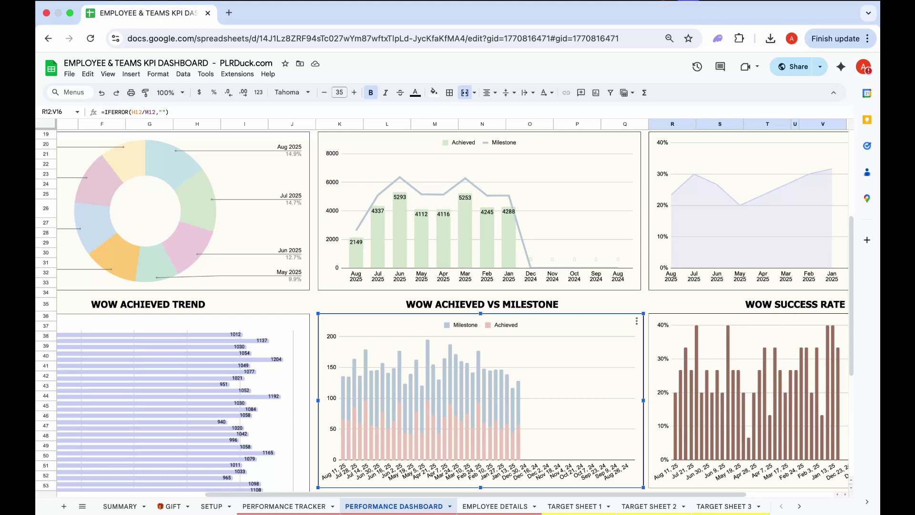
pyautogui.scroll(-1, 443, 309)
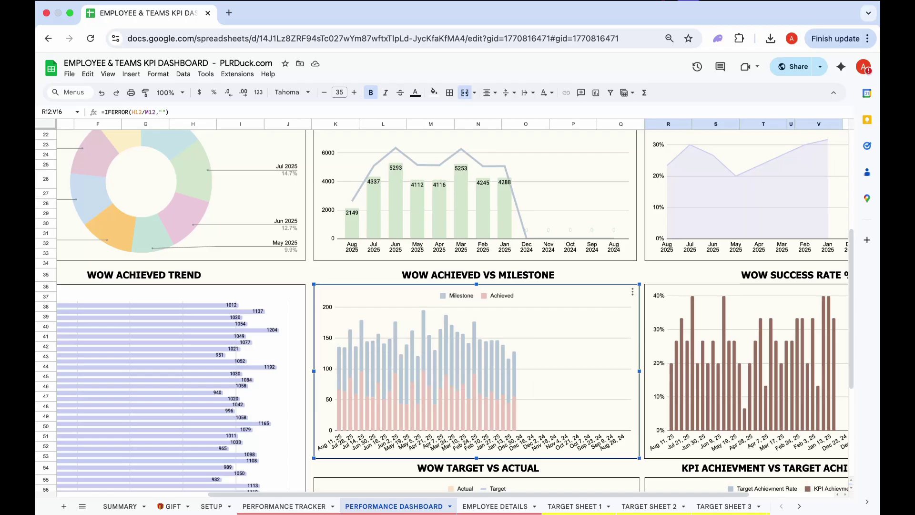
pyautogui.click(475, 195)
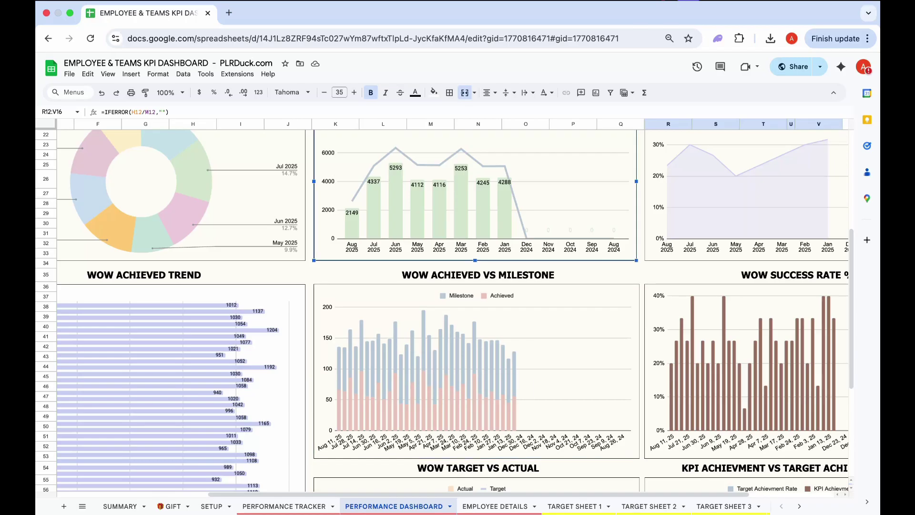
# Examine the WOW Achieved vs Milestone chart beneath the monthly milestone chart.
pyautogui.scroll(2, 475, 305)
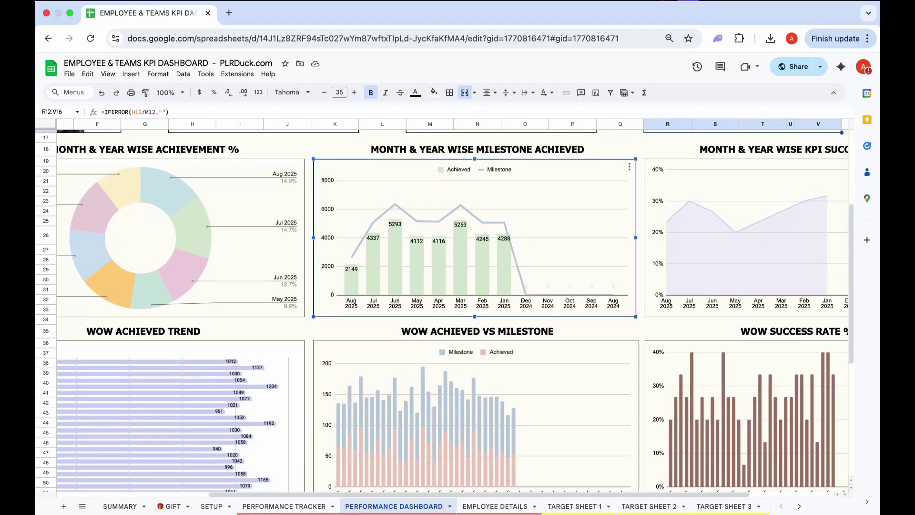
pyautogui.scroll(-2, 453, 305)
pyautogui.click(475, 371)
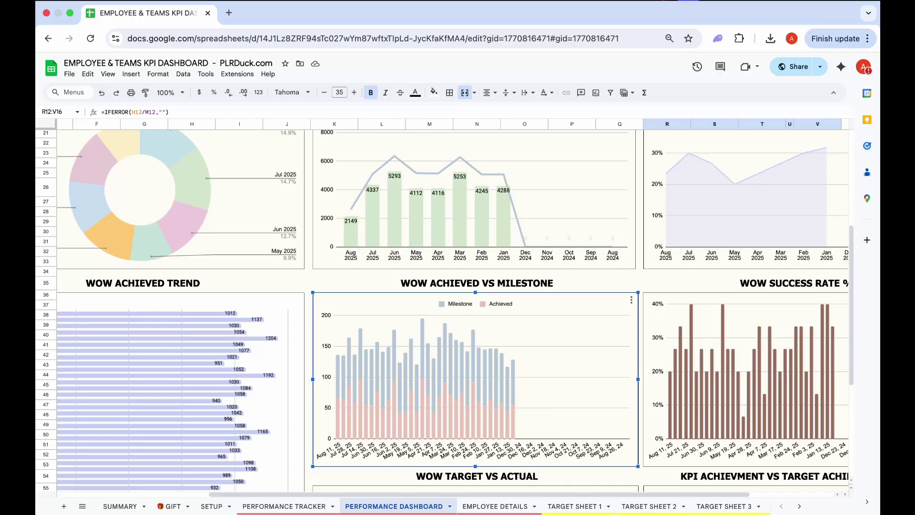
# Compare the month-and-year-wise KPI success rate chart with the WOW Success Rate % chart below it.
pyautogui.scroll(10, 443, 307)
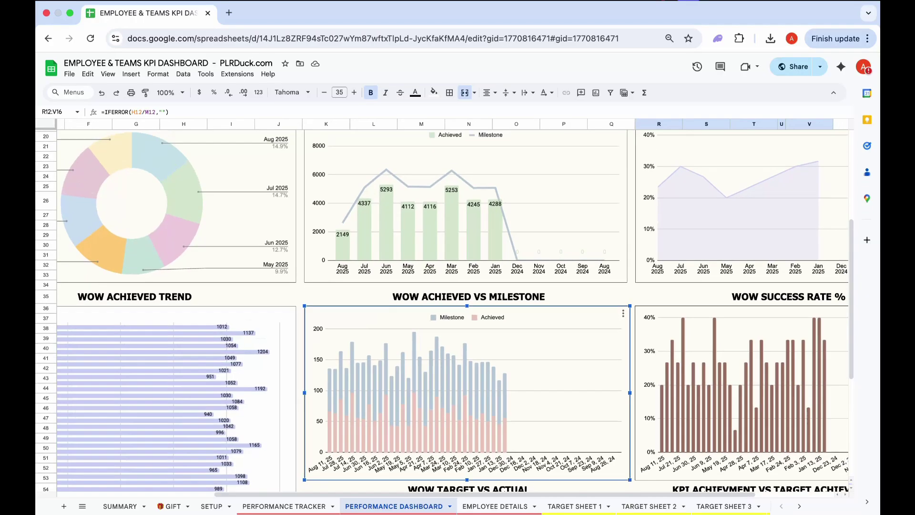
pyautogui.hscroll(2, 443, 307)
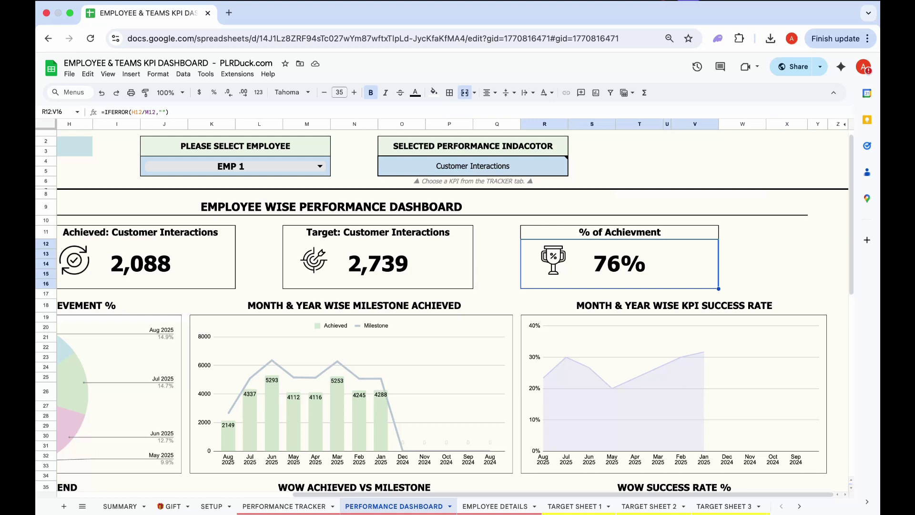
pyautogui.click(673, 394)
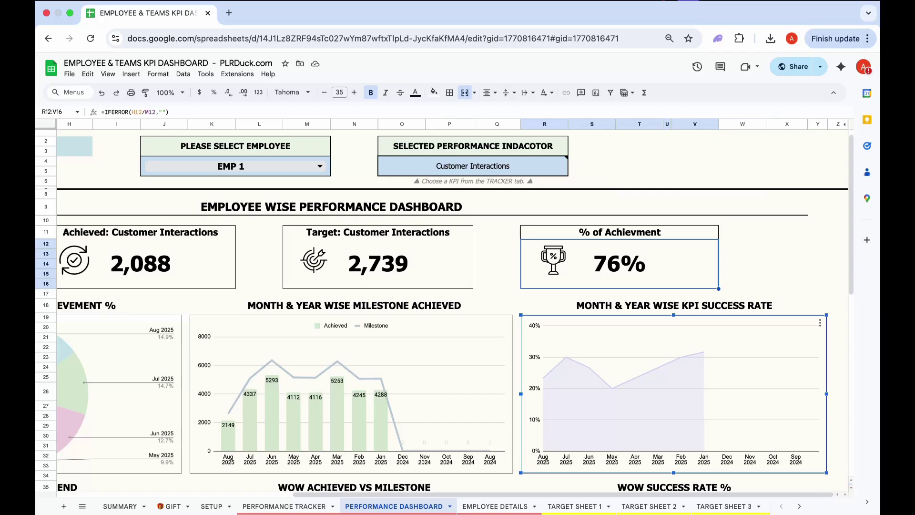
pyautogui.scroll(-4, 673, 394)
pyautogui.click(673, 380)
pyautogui.scroll(-1, 444, 310)
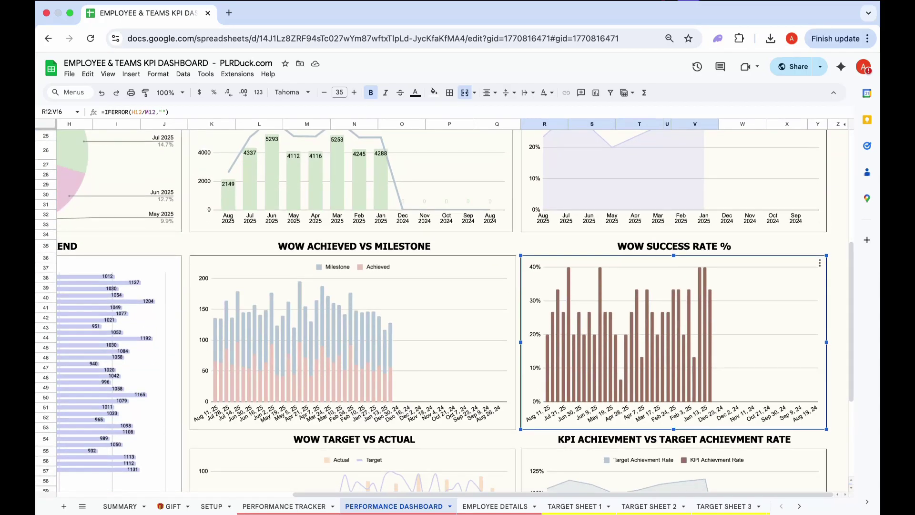
pyautogui.moveTo(688, 342)
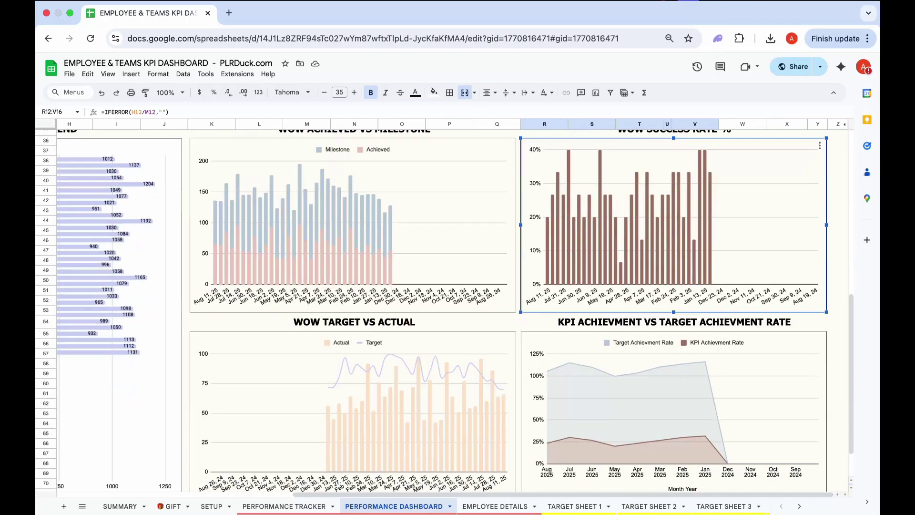
# Examine the WOW Target vs Actual chart and the neighbouring KPI achievement vs target achievement rate chart.
pyautogui.scroll(-3, 620, 305)
pyautogui.click(352, 384)
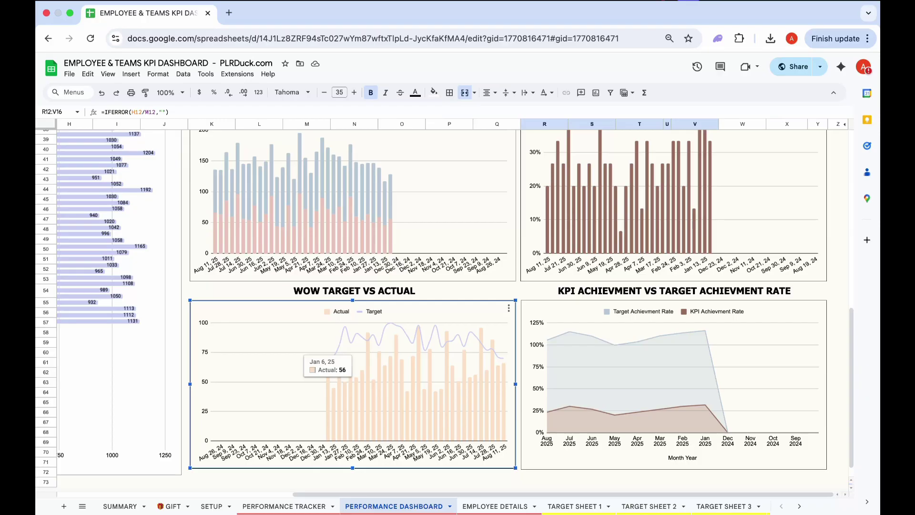
pyautogui.hscroll(-1, 453, 305)
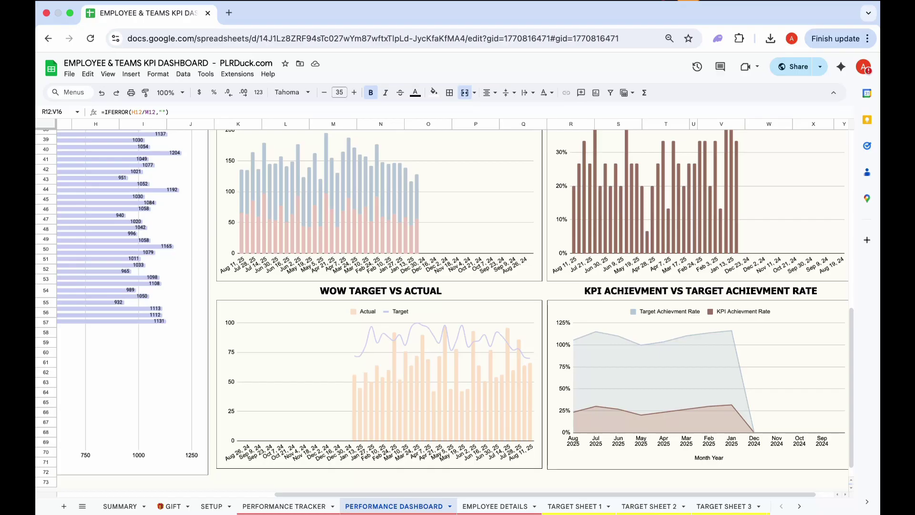
# Switch the employee selected in the dashboard's Employee Overview to EMP 10.
pyautogui.scroll(8, 453, 309)
pyautogui.hscroll(-7, 453, 310)
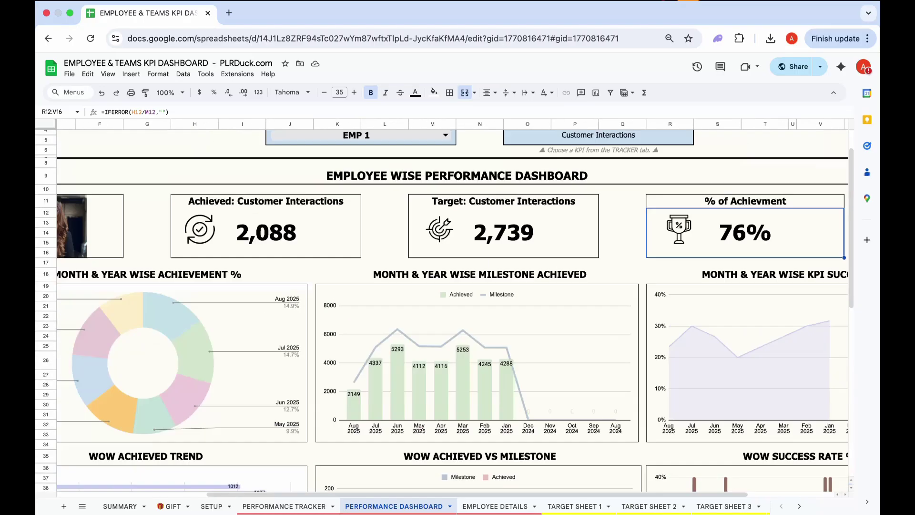
pyautogui.hscroll(2, 452, 310)
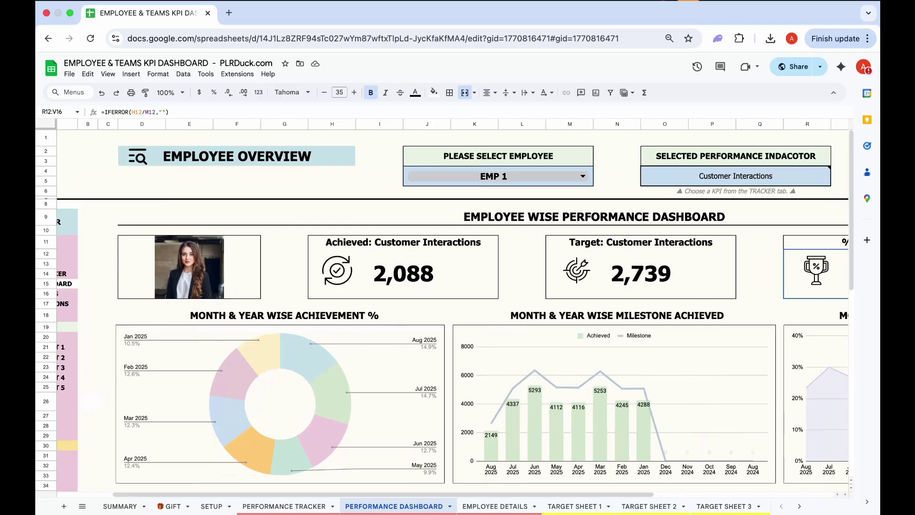
pyautogui.click(498, 176)
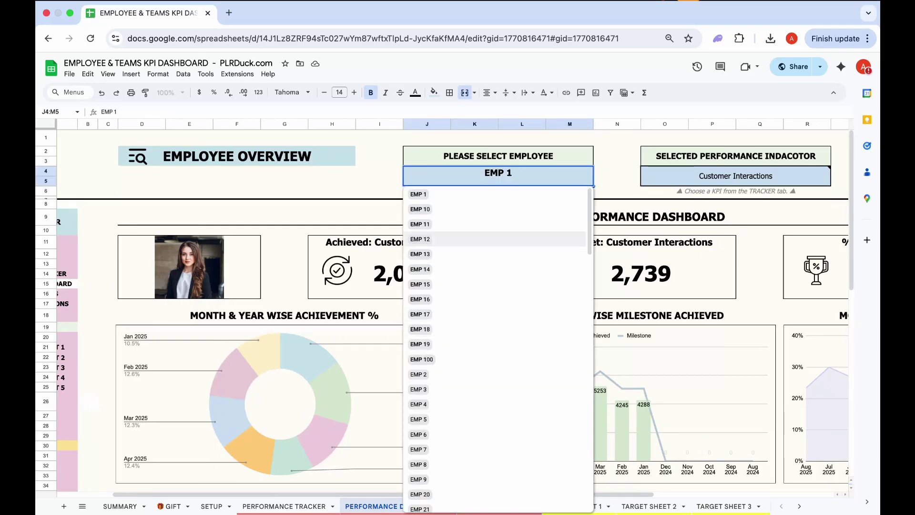
pyautogui.click(496, 209)
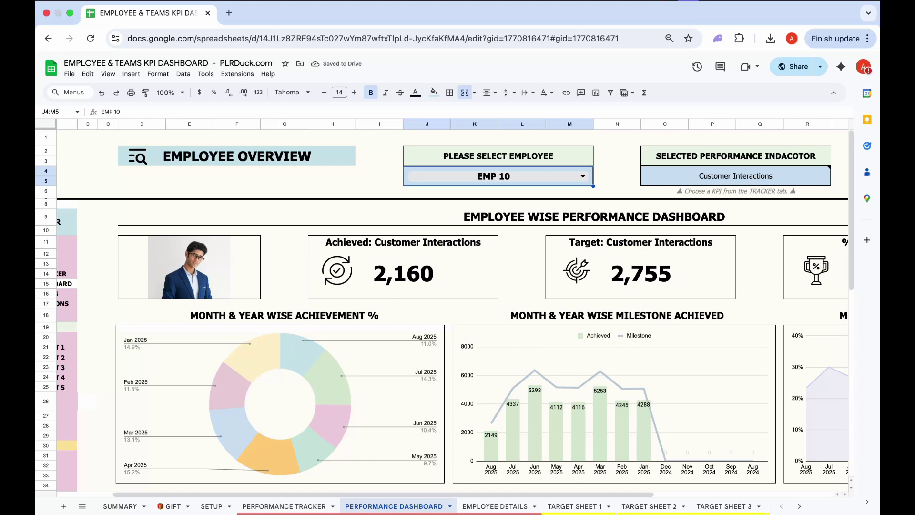
# Look over EMP 10's picture, achieved, target and achievement percentage cards, and the monthly and weekly charts.
pyautogui.click(522, 254)
pyautogui.hscroll(5, 442, 310)
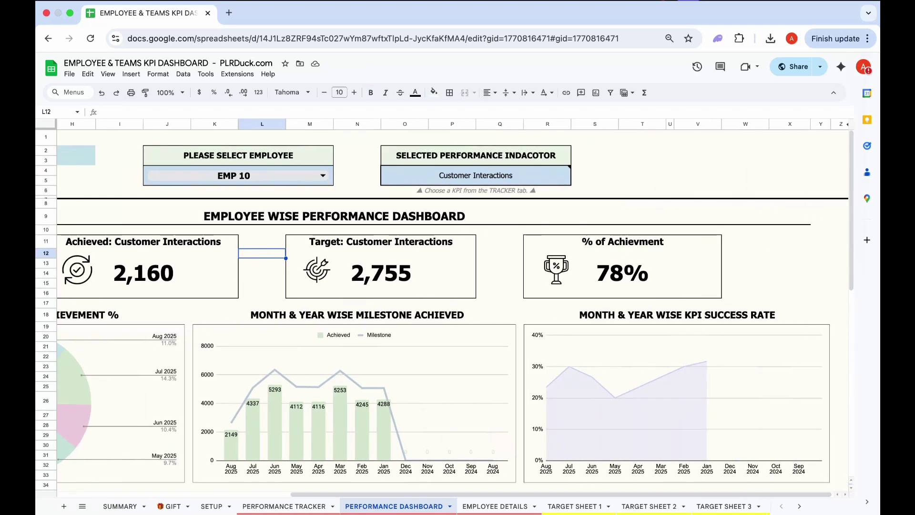
pyautogui.hscroll(-6, 453, 309)
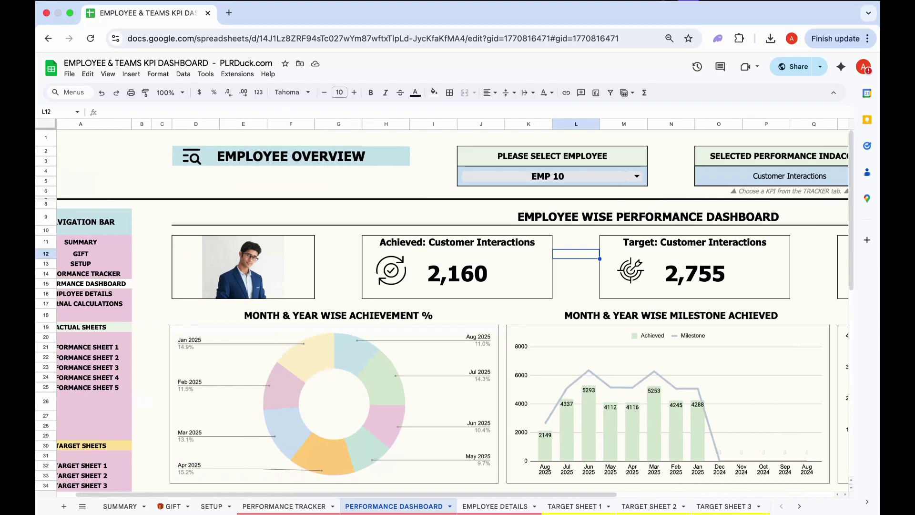
pyautogui.scroll(-10, 443, 305)
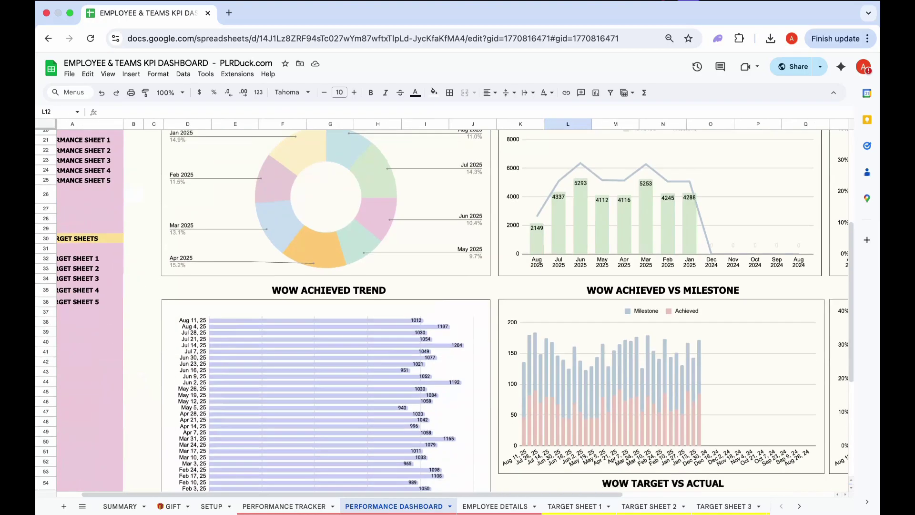
pyautogui.hscroll(2, 452, 309)
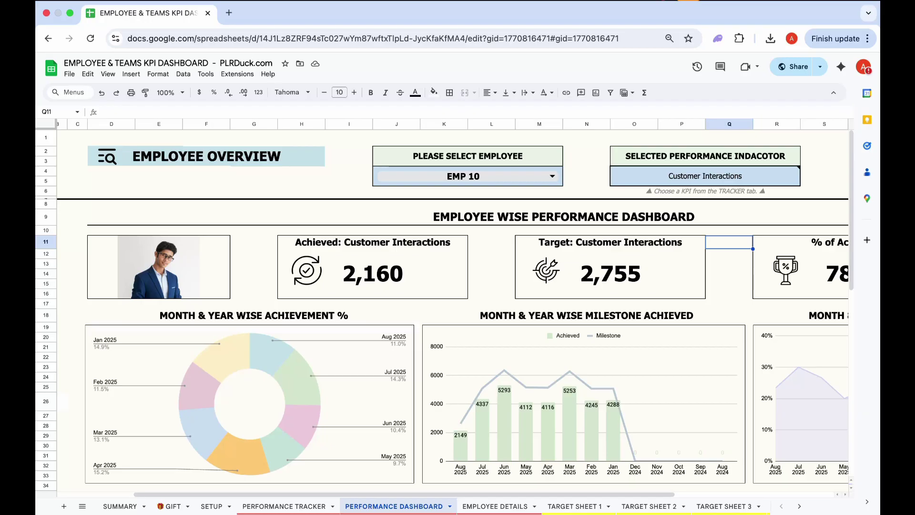
# Change the selected performance tracker to Support Hours Provided on the PERFORMANCE TRACKER sheet.
pyautogui.moveTo(705, 176)
pyautogui.click(284, 506)
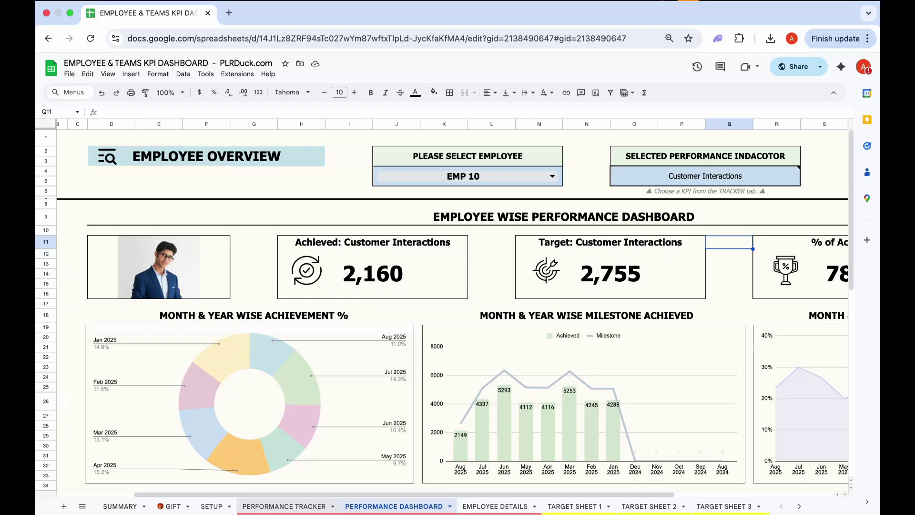
pyautogui.scroll(2, 443, 307)
pyautogui.hscroll(-5, 443, 308)
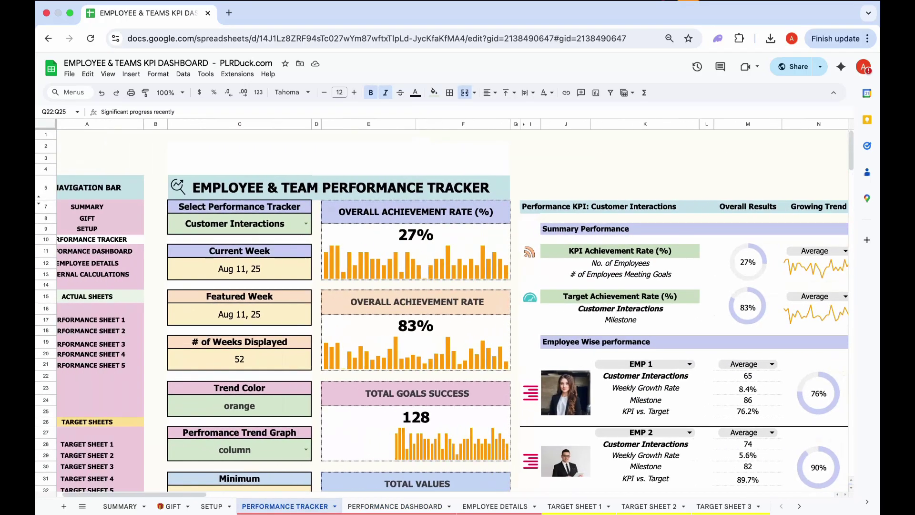
pyautogui.click(332, 223)
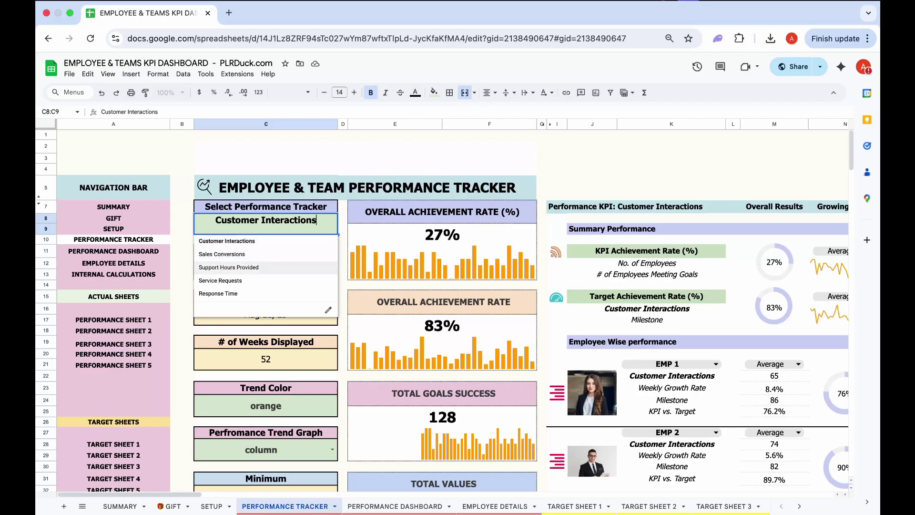
pyautogui.click(230, 267)
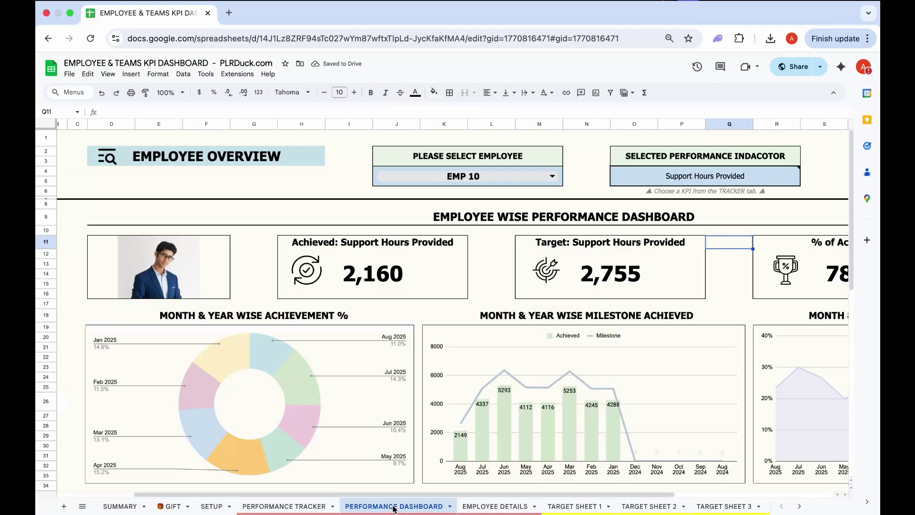
# Return to the PERFORMANCE DASHBOARD sheet and look through its cards and charts for the Support Hours Provided indicator.
pyautogui.click(394, 506)
pyautogui.hscroll(1, 453, 309)
pyautogui.scroll(-1, 453, 310)
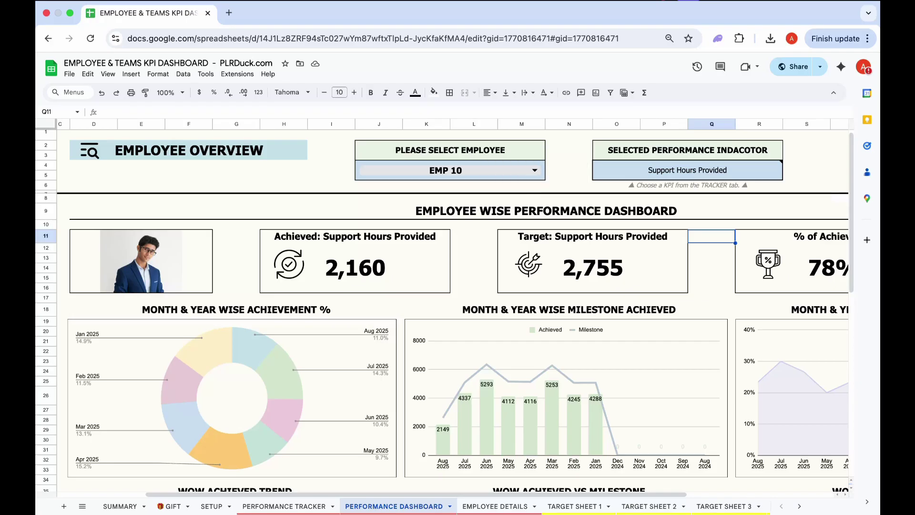
pyautogui.scroll(-2, 451, 310)
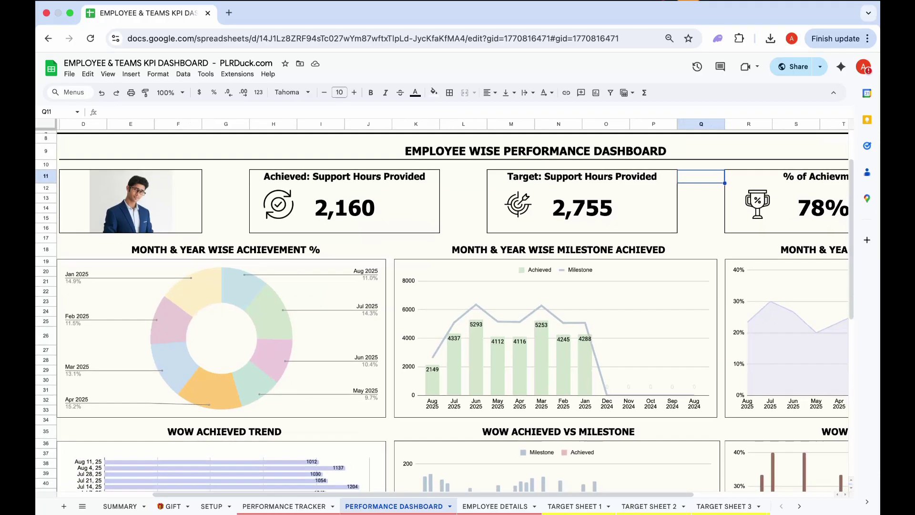
pyautogui.scroll(2, 450, 310)
pyautogui.scroll(-1, 450, 310)
pyautogui.scroll(-1, 450, 309)
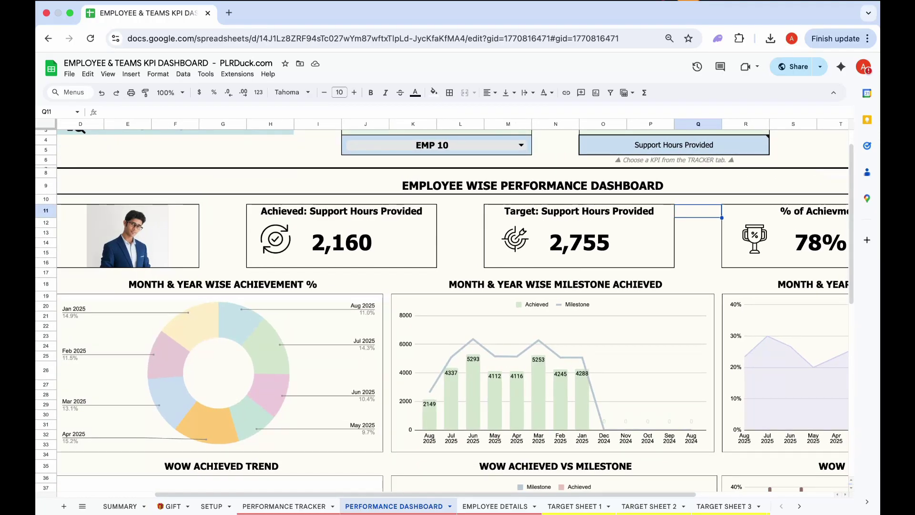
pyautogui.scroll(-5, 450, 309)
pyautogui.scroll(-5, 451, 309)
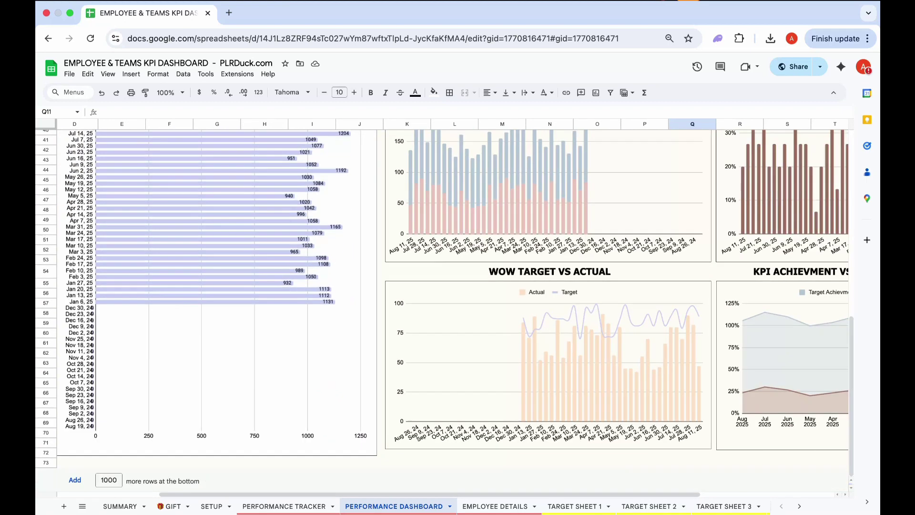
pyautogui.scroll(10, 450, 310)
pyautogui.scroll(2, 450, 310)
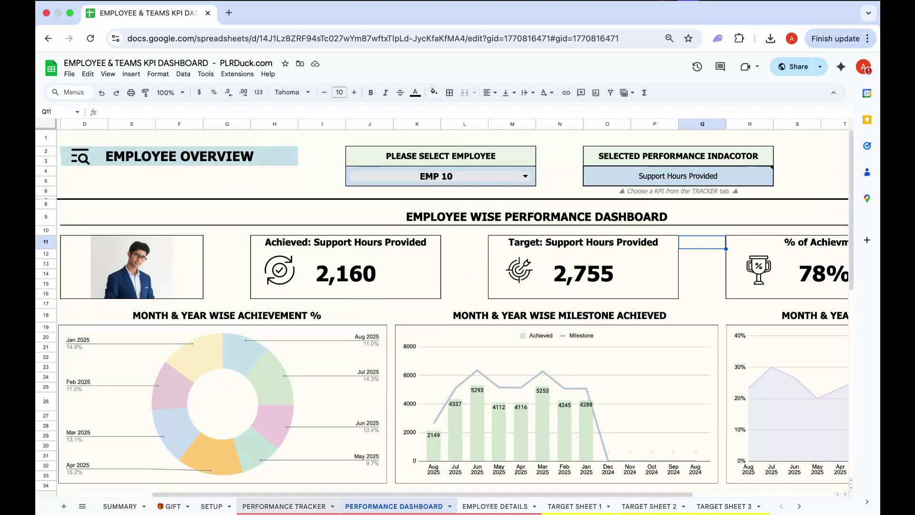
# Go back to the PERFORMANCE TRACKER sheet and set the selected performance tracker to Customer Interactions.
pyautogui.click(288, 505)
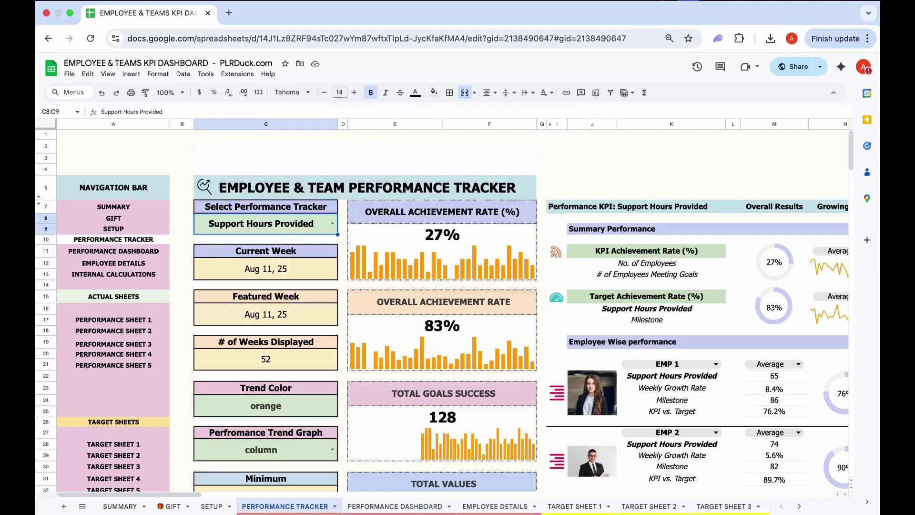
pyautogui.scroll(-2, 441, 305)
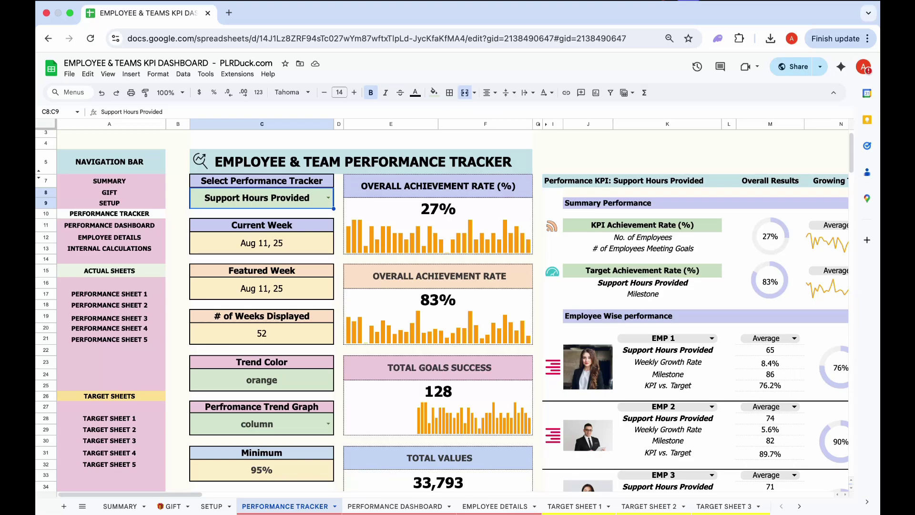
pyautogui.scroll(2, 441, 304)
pyautogui.hscroll(4, 441, 305)
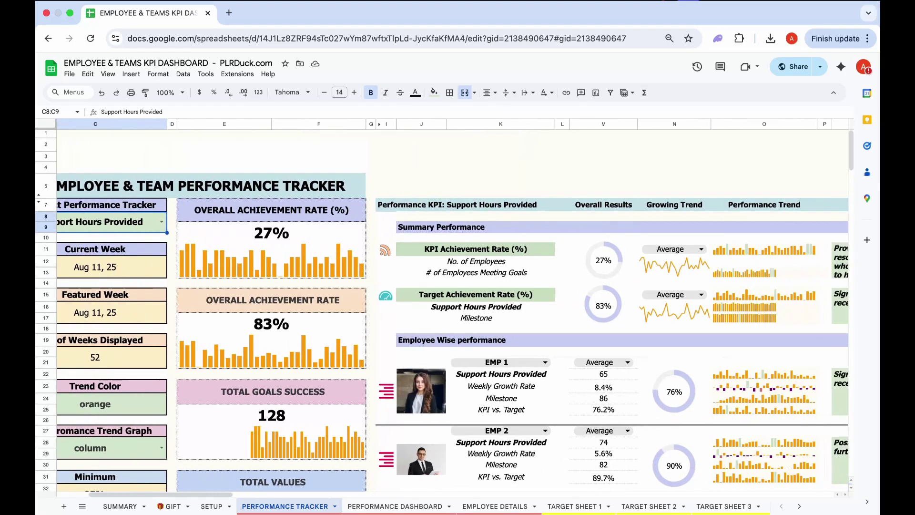
pyautogui.hscroll(-4, 441, 305)
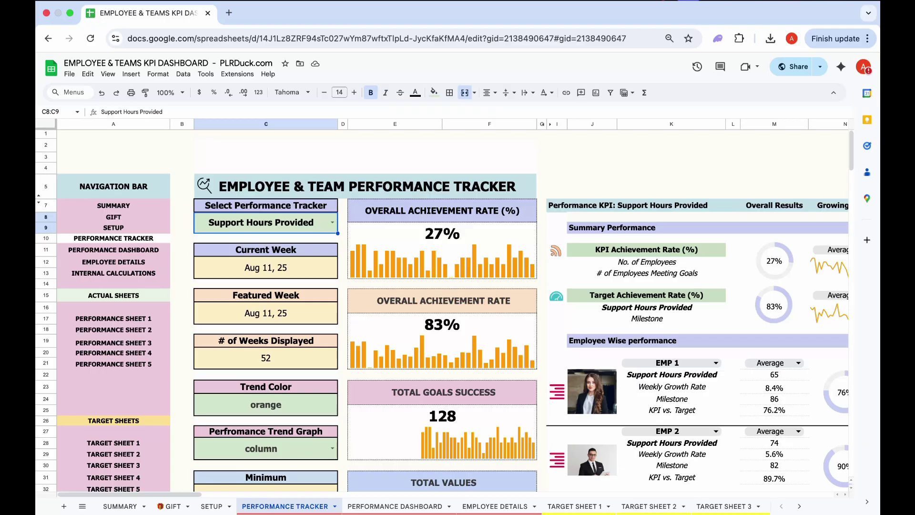
pyautogui.click(332, 223)
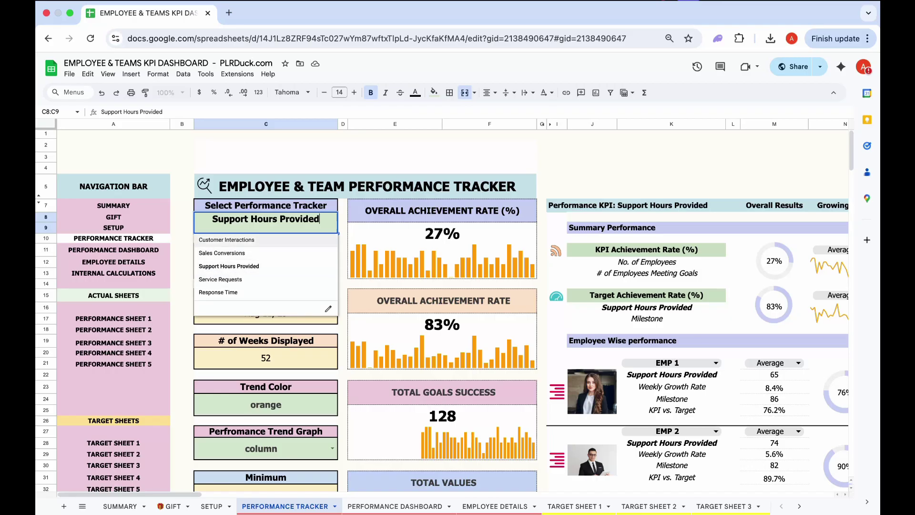
pyautogui.click(262, 240)
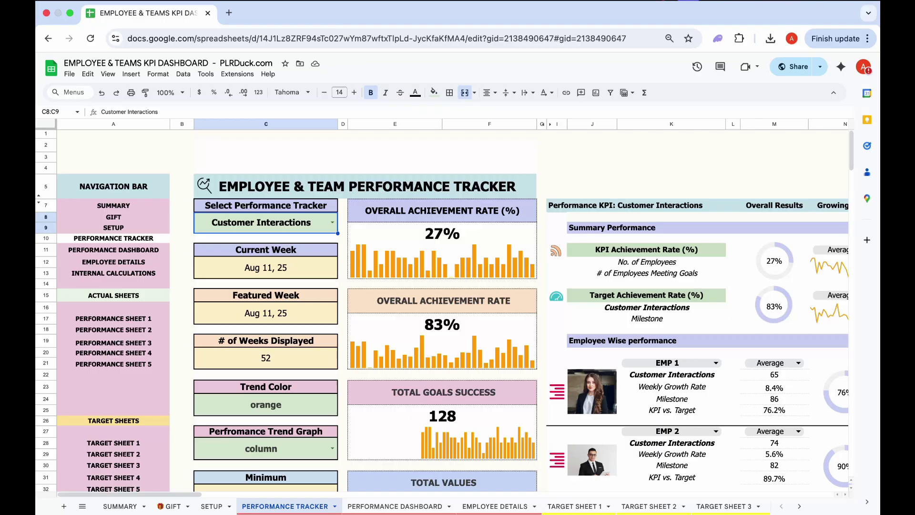
# Review the tracker's Current Week and # of Weeks Displayed cells and the remaining trend and threshold settings below them.
pyautogui.click(265, 267)
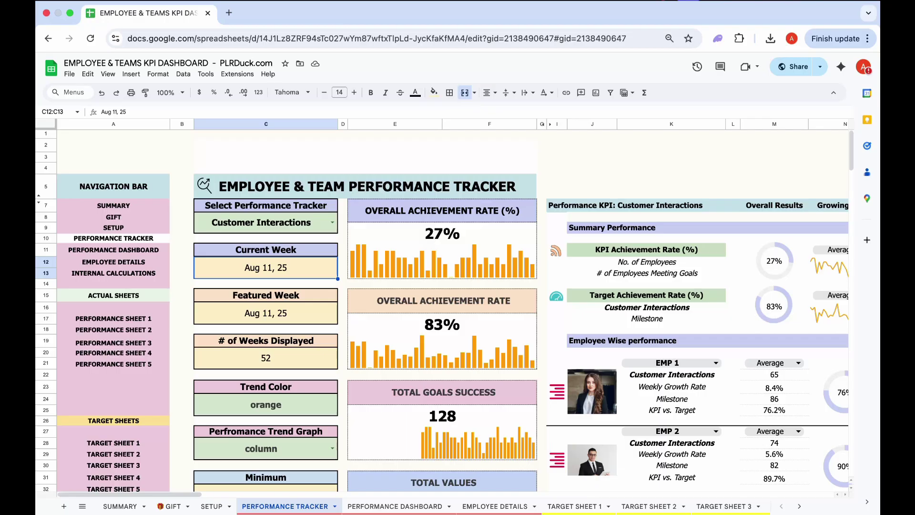
pyautogui.click(265, 359)
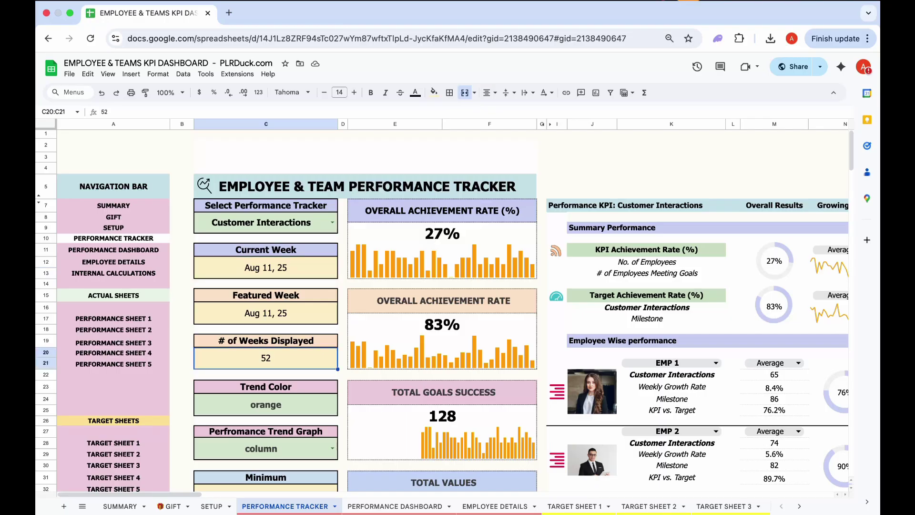
pyautogui.scroll(-5, 443, 309)
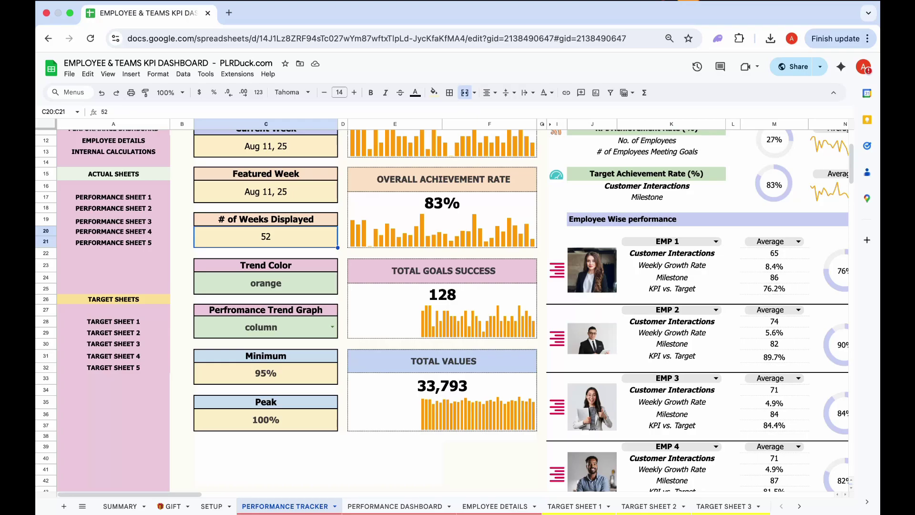
# Set the tracker's Trend Color to blue and check the recolored summary and employee trend charts.
pyautogui.click(265, 283)
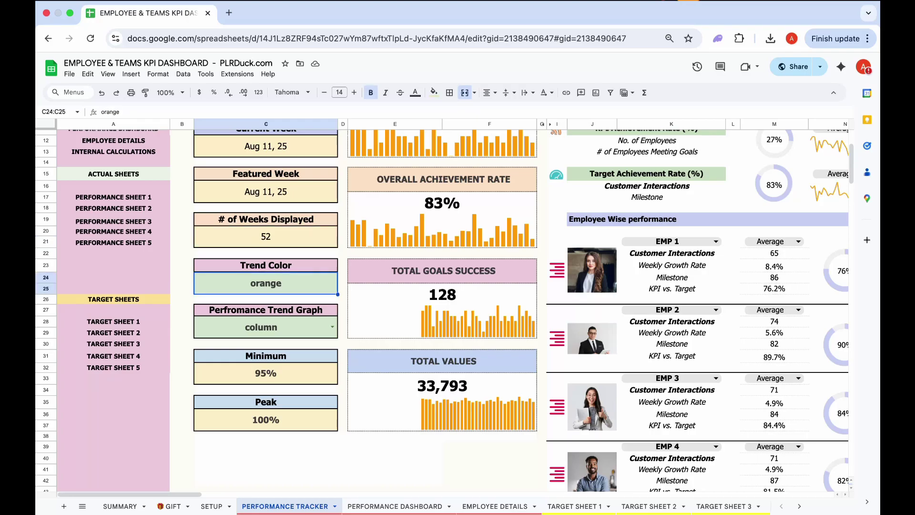
pyautogui.scroll(3, 444, 310)
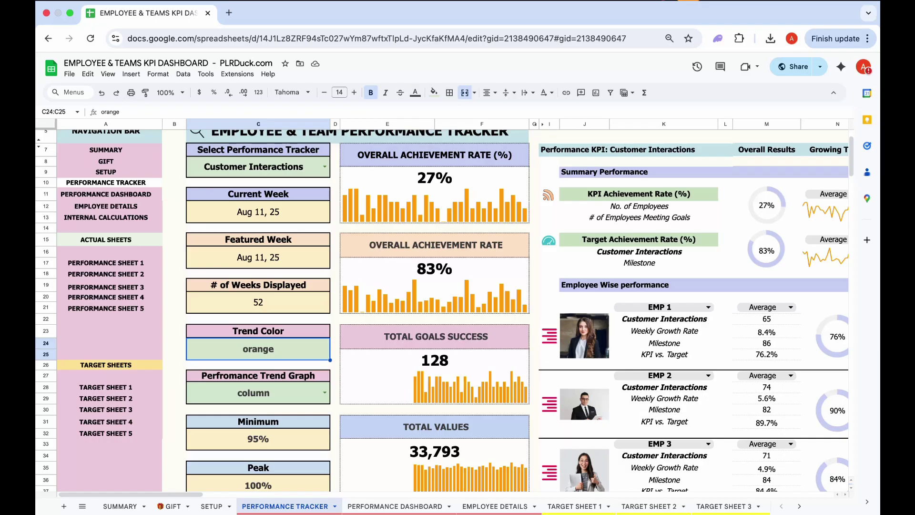
pyautogui.hscroll(6, 452, 310)
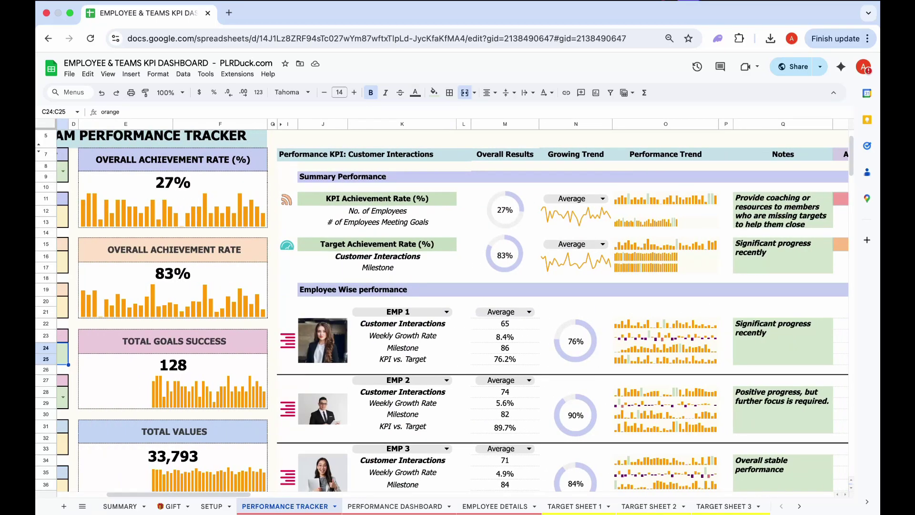
pyautogui.hscroll(-6, 443, 310)
pyautogui.write('blu')
pyautogui.press('Return')
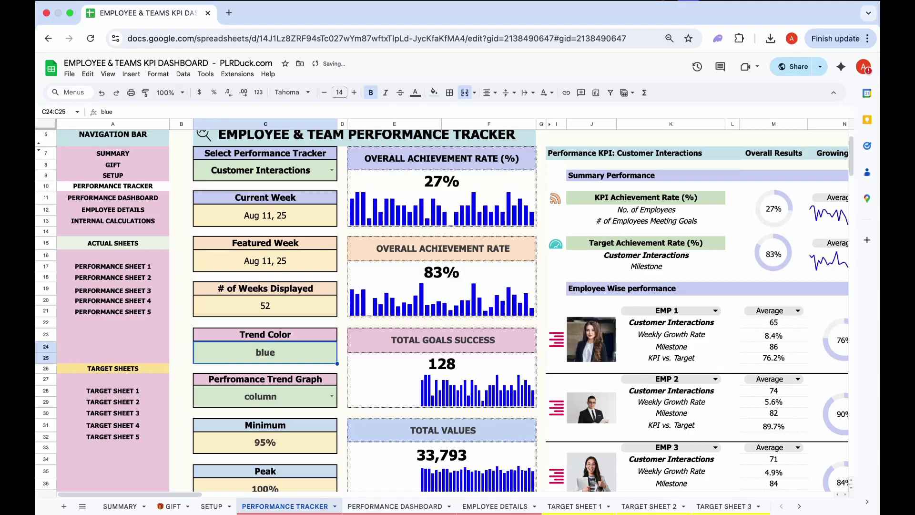
pyautogui.hscroll(4, 441, 305)
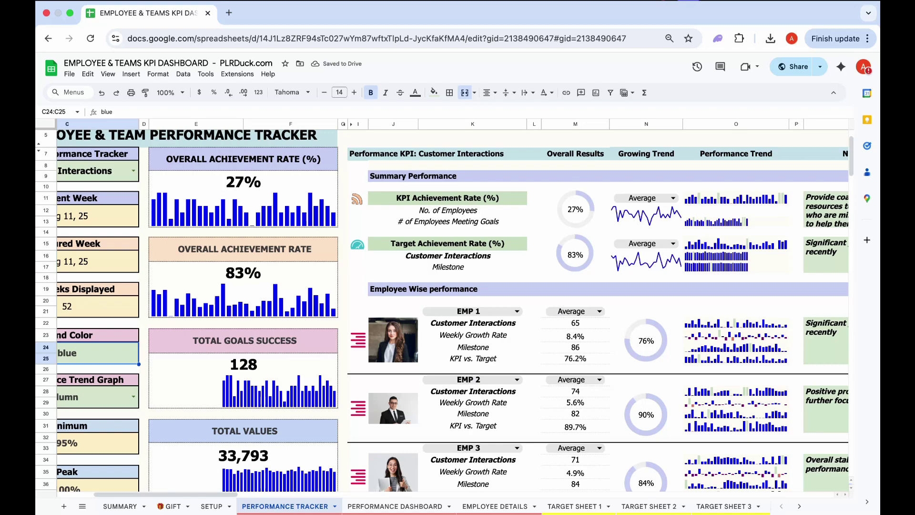
pyautogui.scroll(-5, 441, 305)
pyautogui.scroll(4, 441, 305)
pyautogui.hscroll(-3, 441, 305)
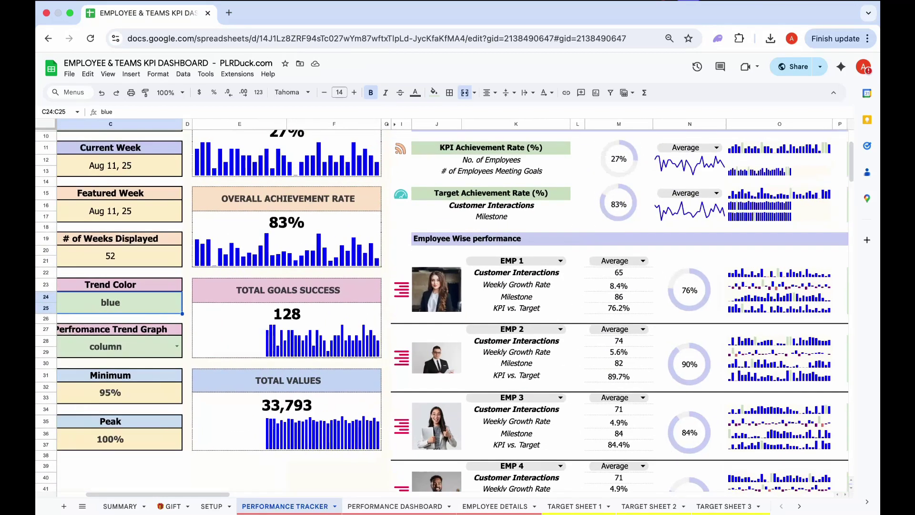
pyautogui.hscroll(-3, 442, 304)
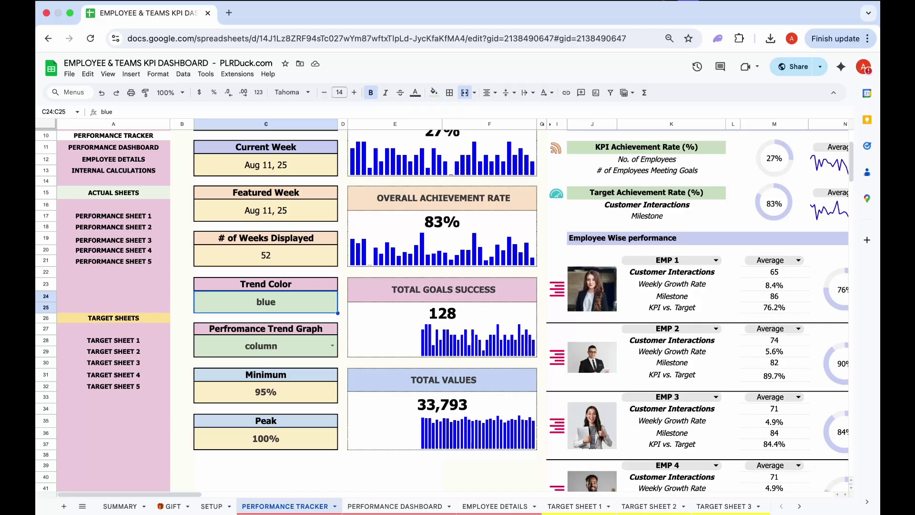
# Set the Trend Color to green and check the achievement rate charts beside it.
pyautogui.write('green')
pyautogui.press('Return')
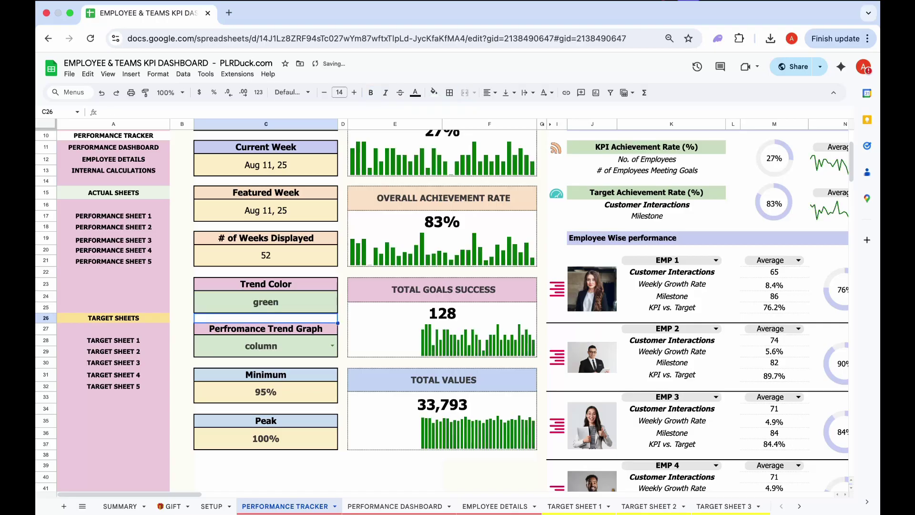
pyautogui.scroll(2, 443, 305)
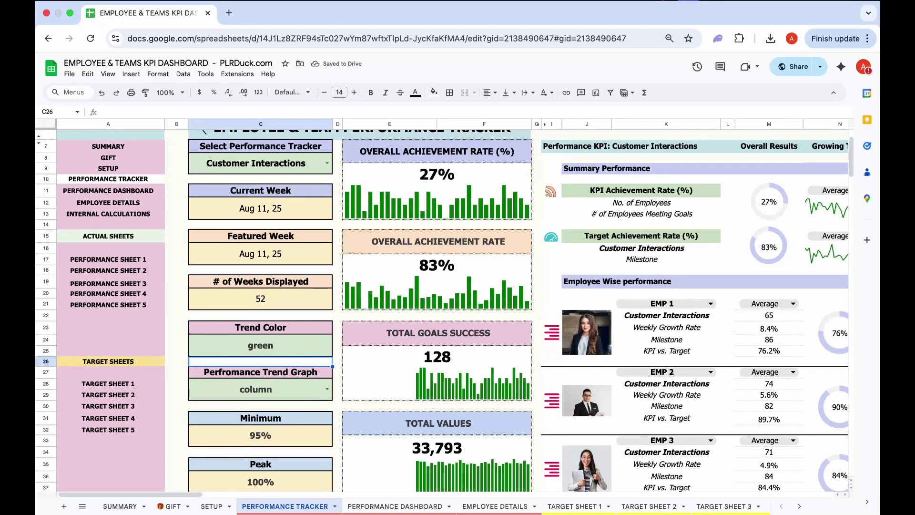
pyautogui.scroll(-1, 441, 305)
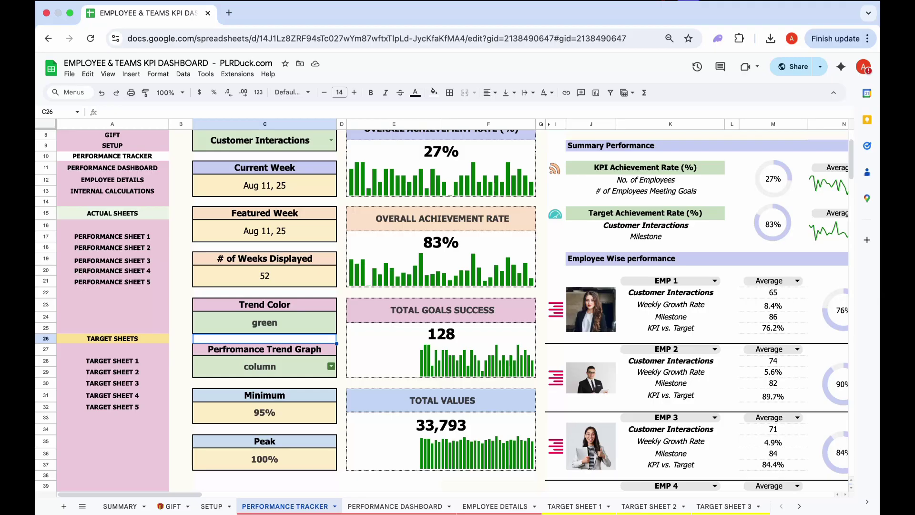
pyautogui.click(331, 365)
pyautogui.press('Down')
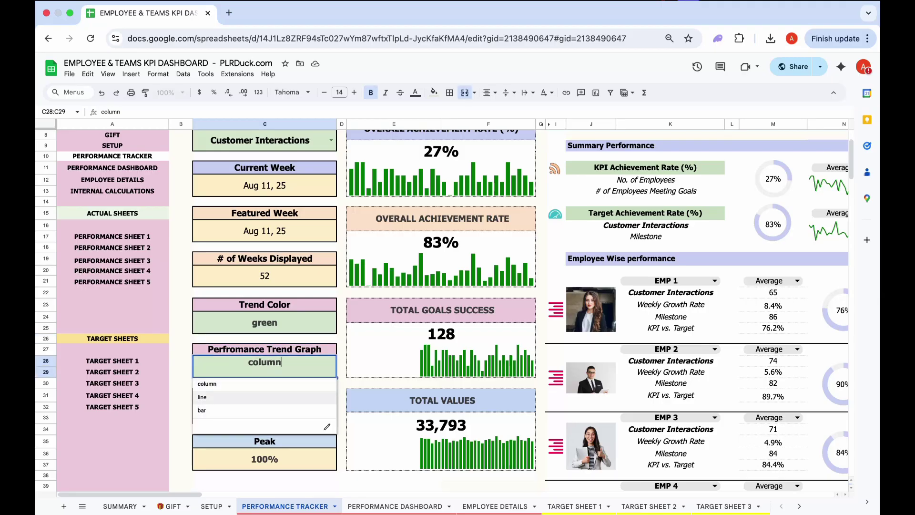
pyautogui.press('Down')
pyautogui.press('Up')
pyautogui.press('Escape')
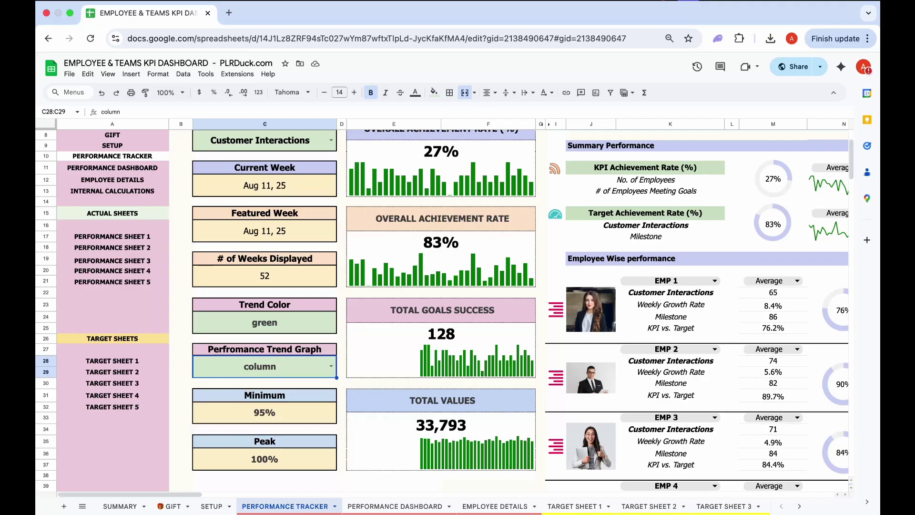
# Change the Performance Trend Graph type to line and look through the employees' performance trends.
pyautogui.hscroll(5, 443, 305)
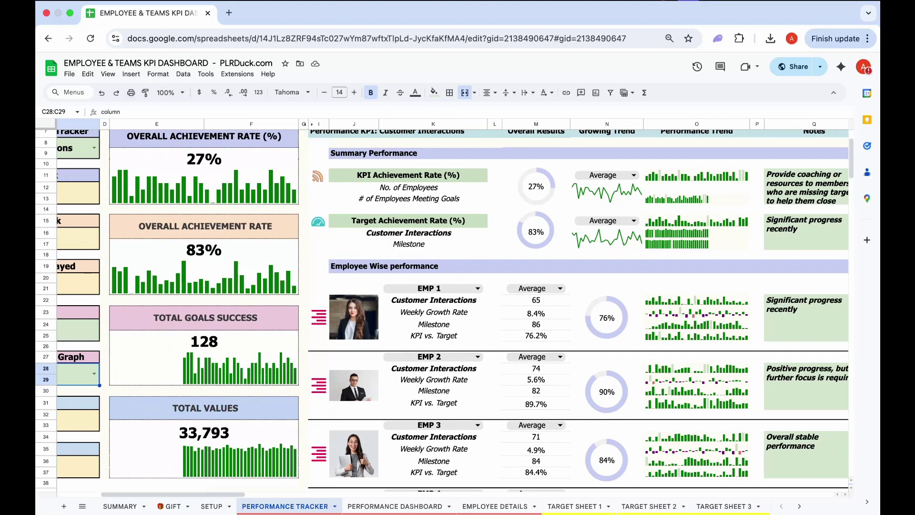
pyautogui.hscroll(-3, 443, 305)
pyautogui.press('Return')
pyautogui.press('Down')
pyautogui.press('Return')
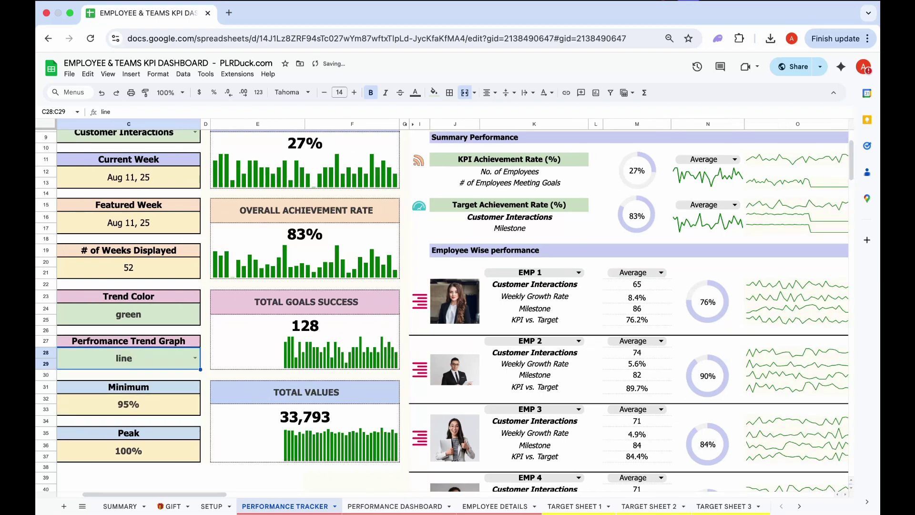
pyautogui.hscroll(3, 443, 305)
pyautogui.scroll(-10, 443, 310)
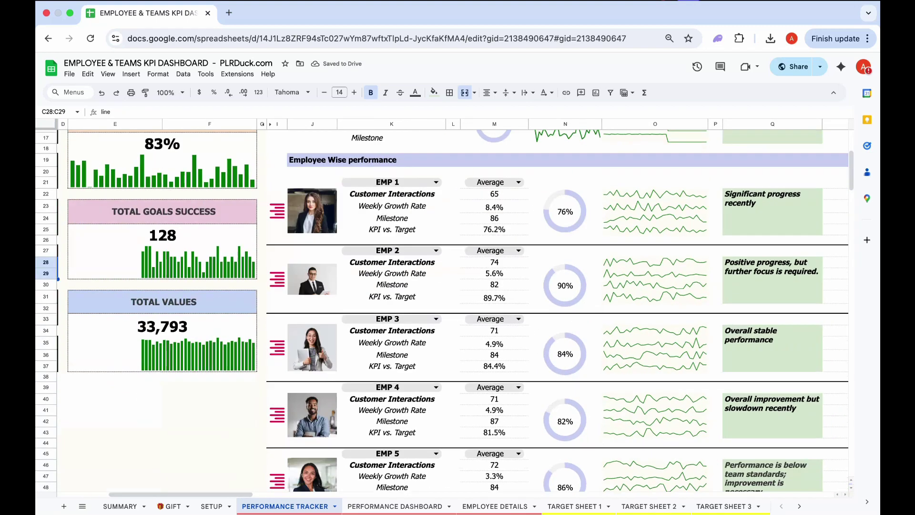
# Set the Performance Trend Graph type back to column.
pyautogui.scroll(12, 443, 309)
pyautogui.hscroll(-3, 443, 310)
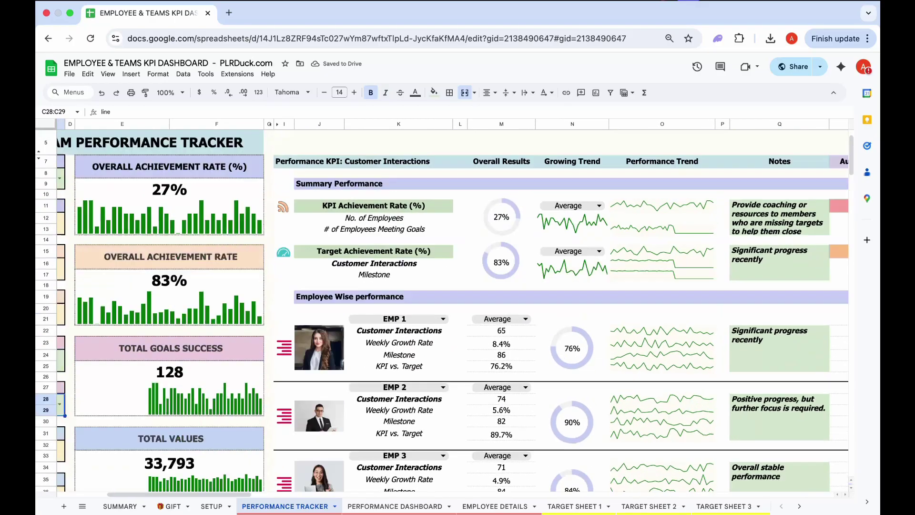
pyautogui.scroll(-2, 443, 310)
pyautogui.hscroll(-1, 443, 310)
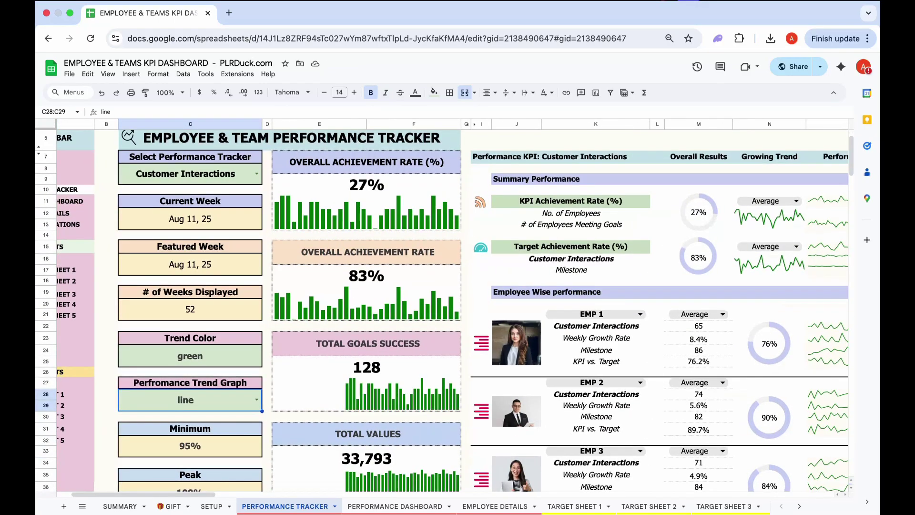
pyautogui.click(257, 400)
pyautogui.click(132, 417)
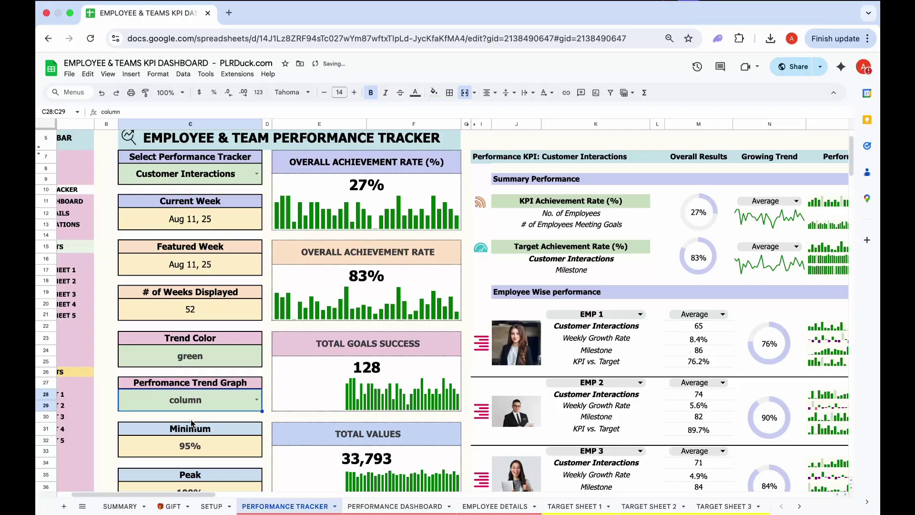
# Review the Minimum and Peak threshold cells at the end of the tracker settings.
pyautogui.scroll(-3, 443, 310)
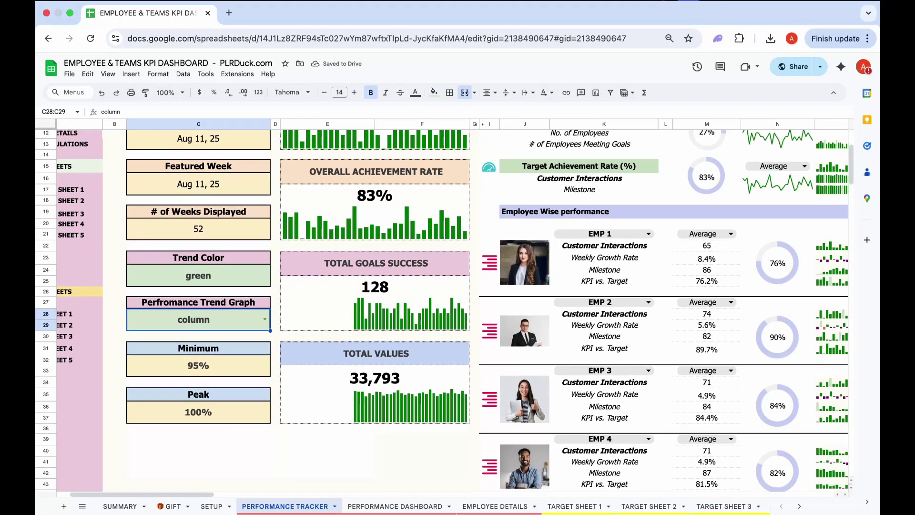
pyautogui.click(198, 366)
pyautogui.click(198, 412)
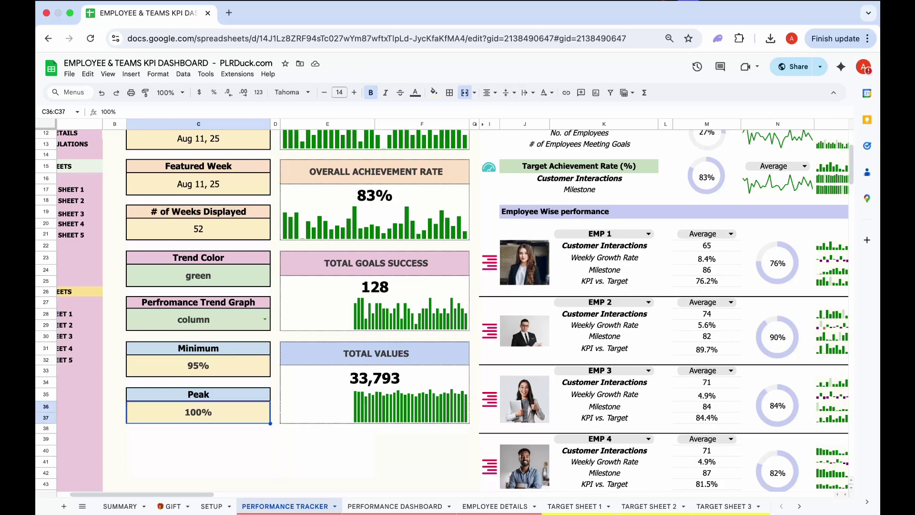
# Examine the result cells of both Overall Achievement Rate cards, then Total Goals Success and Total Values.
pyautogui.scroll(5, 443, 309)
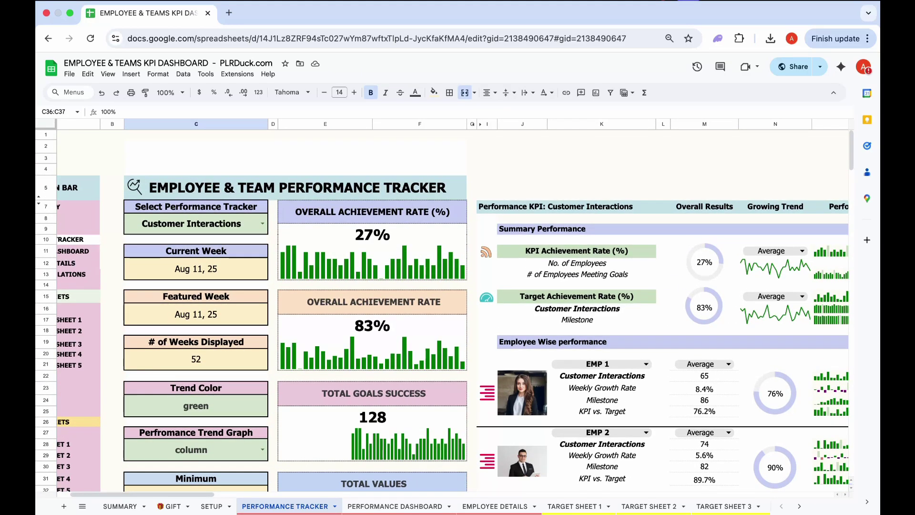
pyautogui.click(372, 235)
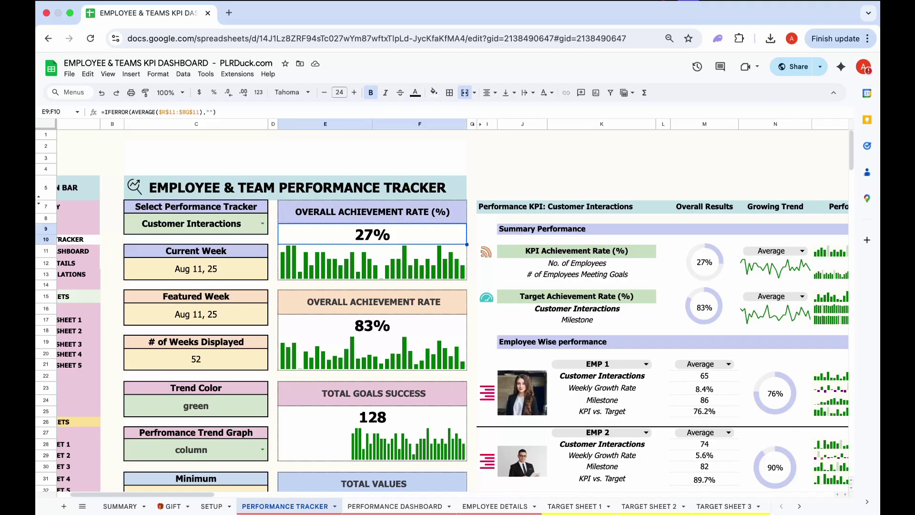
pyautogui.hscroll(-2, 407, 325)
pyautogui.click(407, 325)
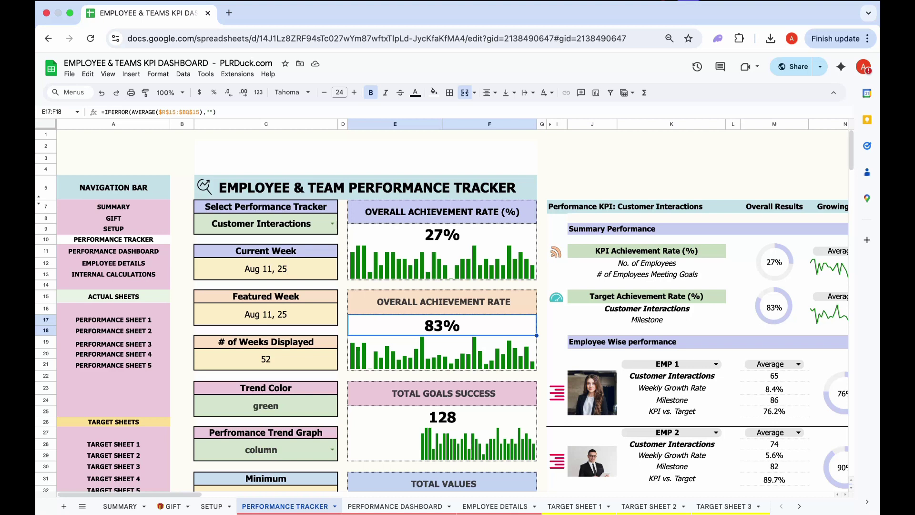
pyautogui.scroll(-3, 453, 310)
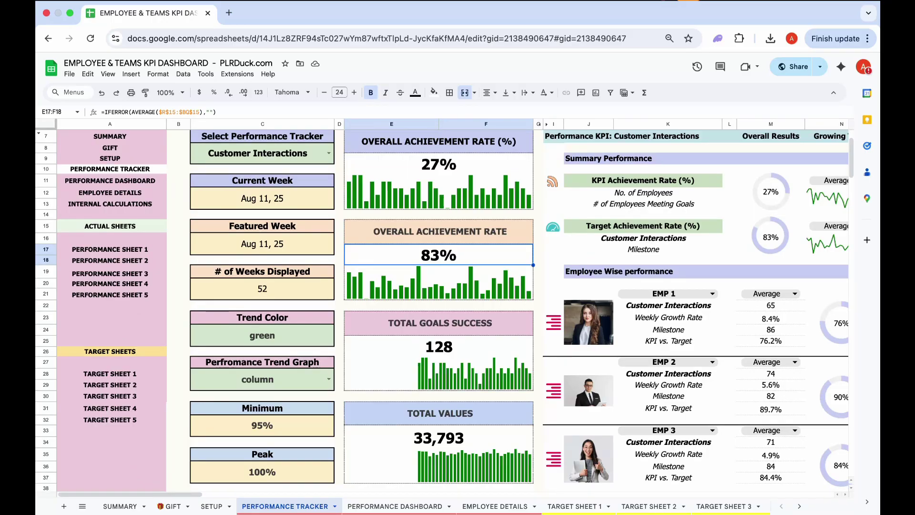
pyautogui.click(439, 346)
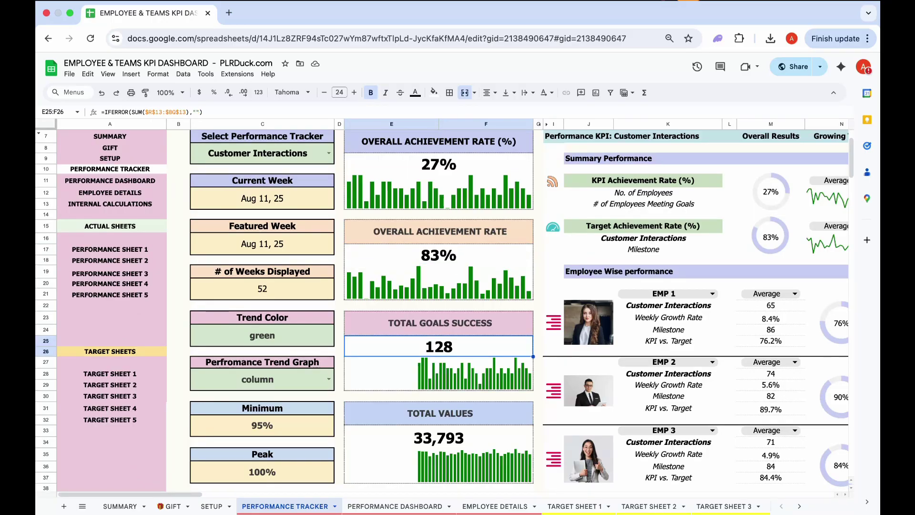
pyautogui.scroll(-2, 453, 309)
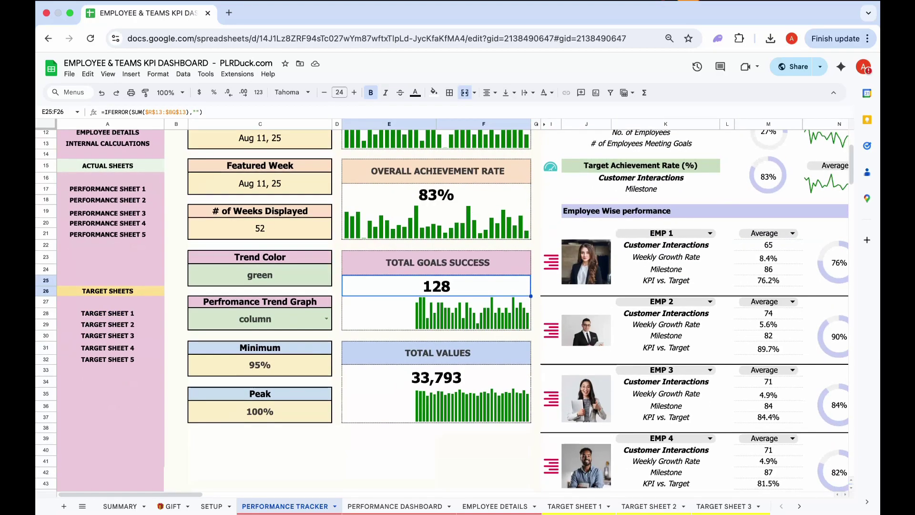
pyautogui.click(437, 377)
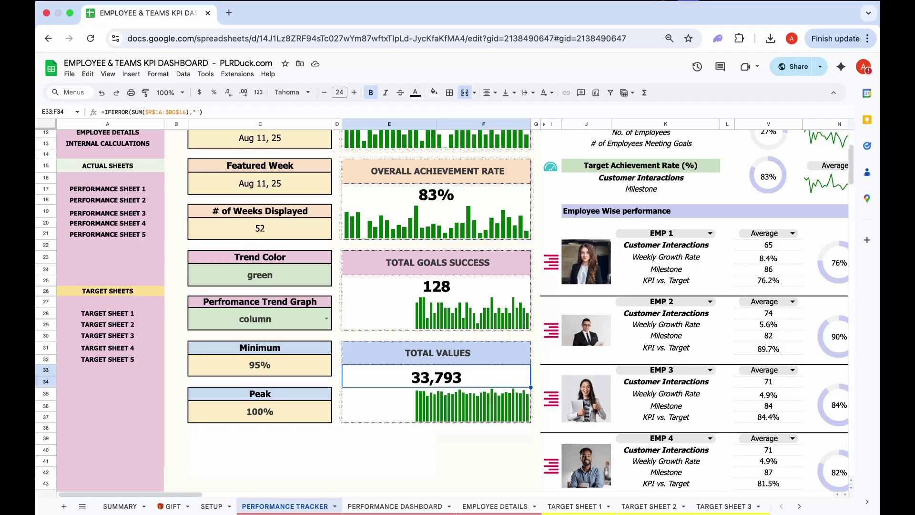
# Examine the KPI Achievement Rate and Target Achievement Rate rows in Summary Performance, including their trends, notes and weekly figures.
pyautogui.scroll(5, 453, 309)
pyautogui.hscroll(5, 452, 310)
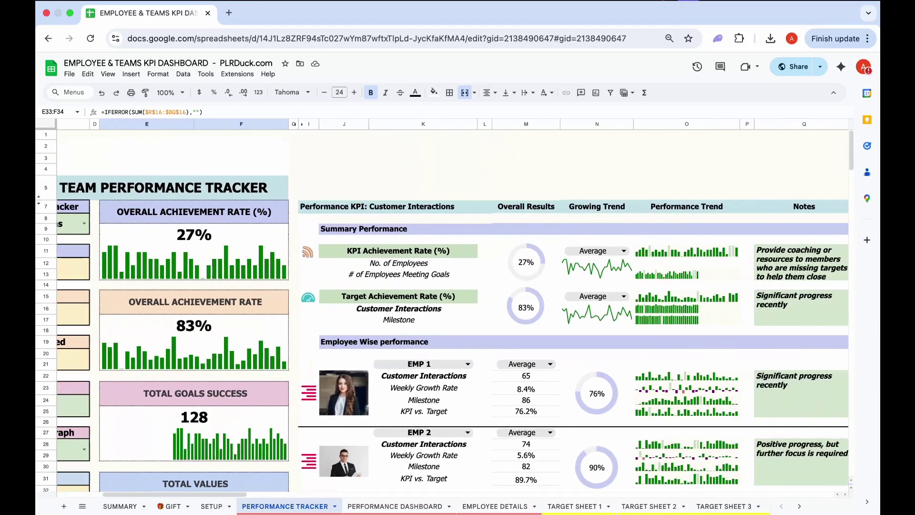
pyautogui.hscroll(3, 453, 309)
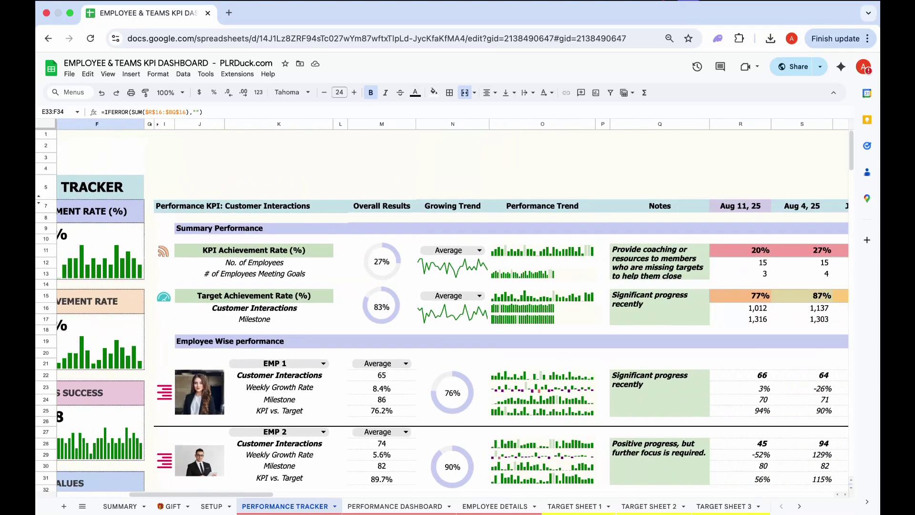
pyautogui.hscroll(2, 453, 310)
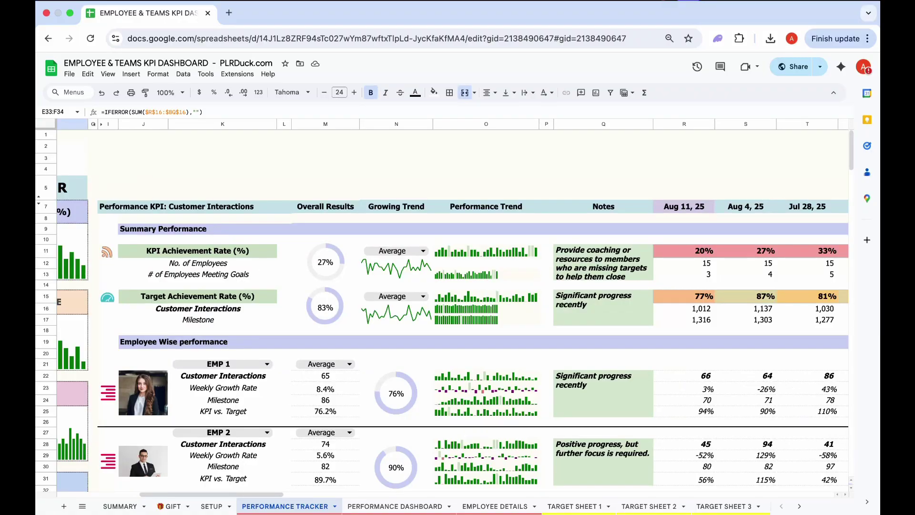
pyautogui.click(197, 251)
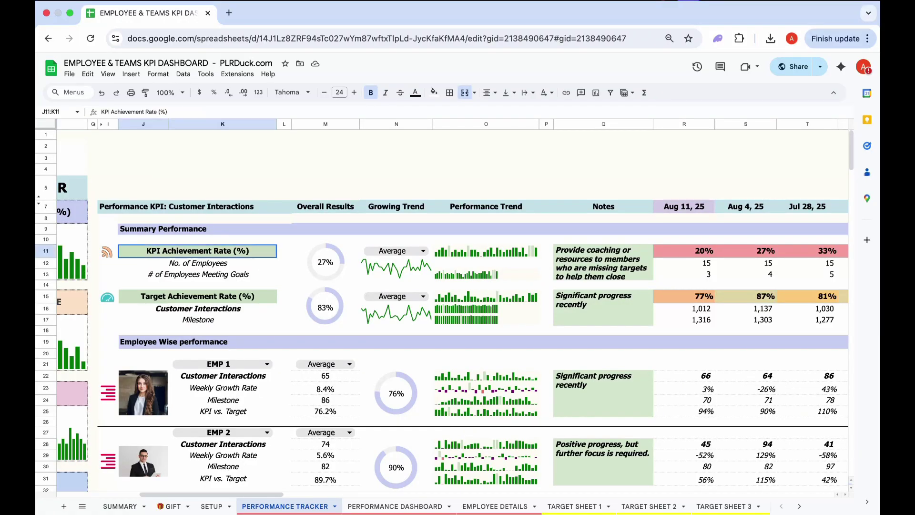
pyautogui.click(198, 296)
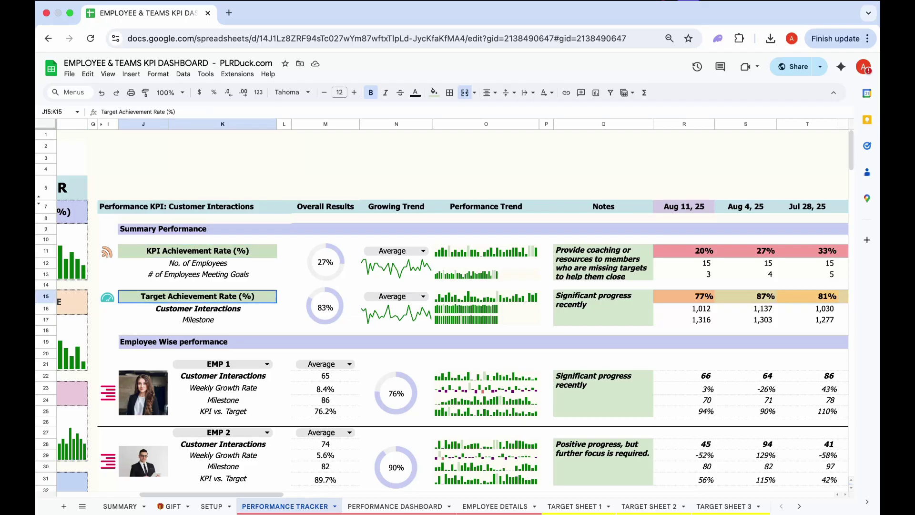
pyautogui.click(198, 251)
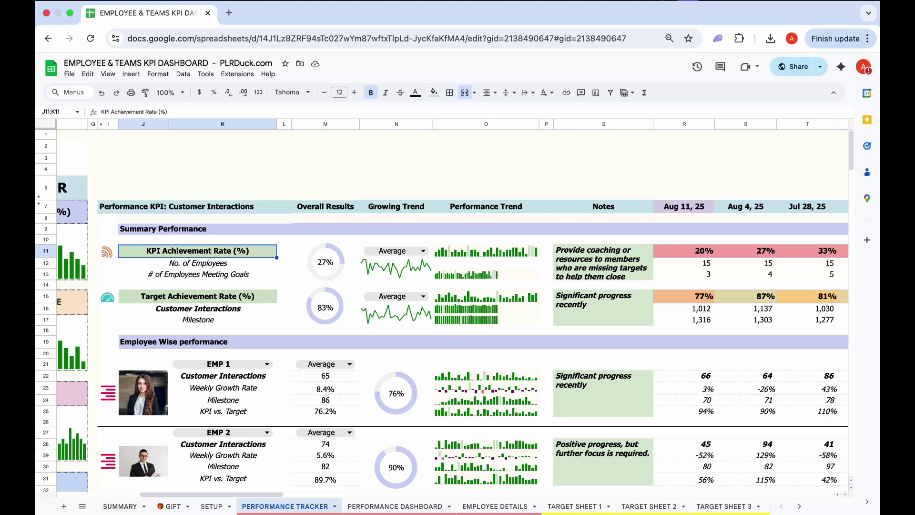
pyautogui.hscroll(-6, 453, 310)
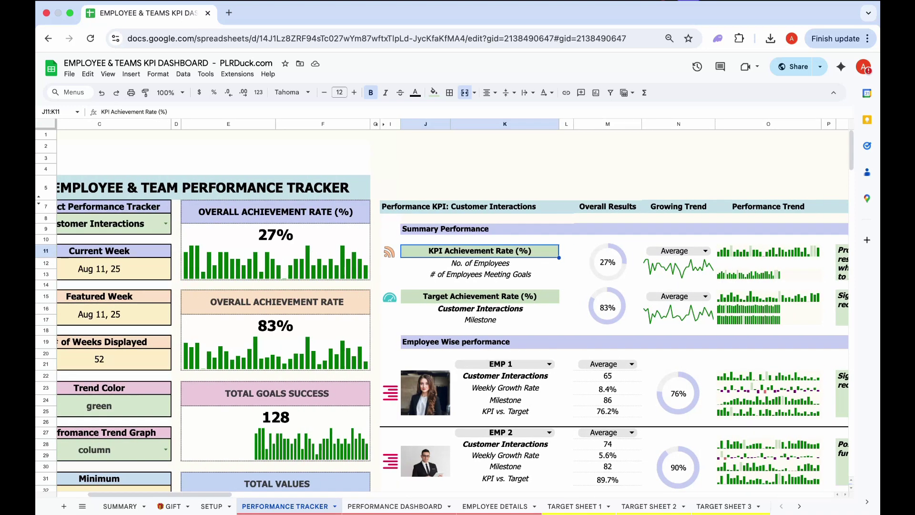
pyautogui.hscroll(4, 452, 310)
pyautogui.click(399, 290)
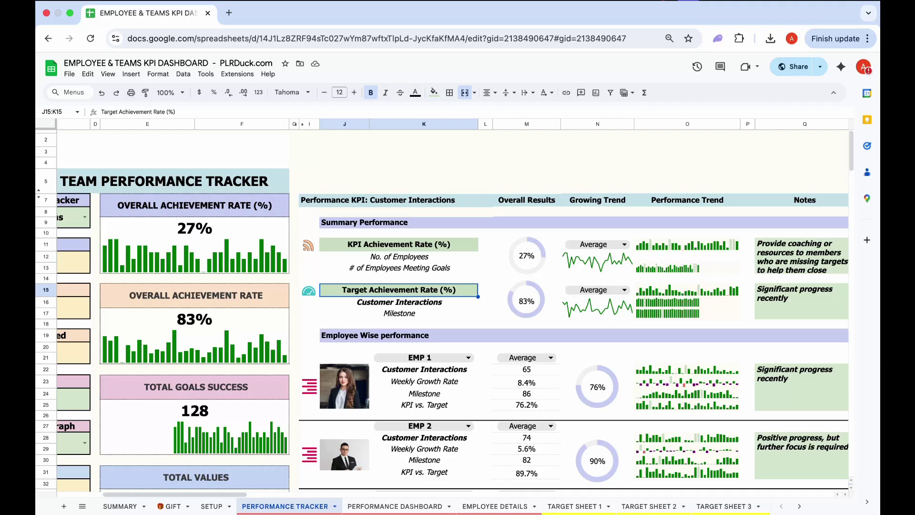
# Switch the KPI Achievement Rate's overall result calculation to Sum and return it to Average.
pyautogui.hscroll(5, 442, 305)
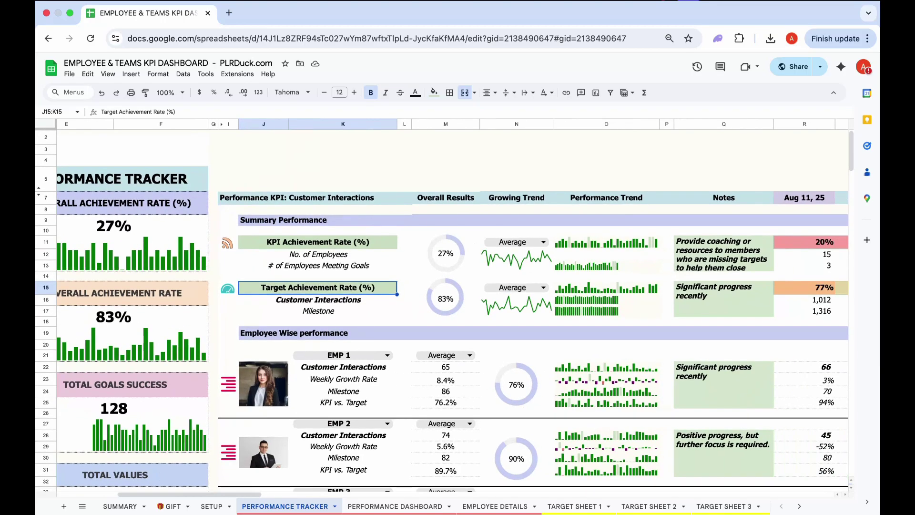
pyautogui.click(542, 242)
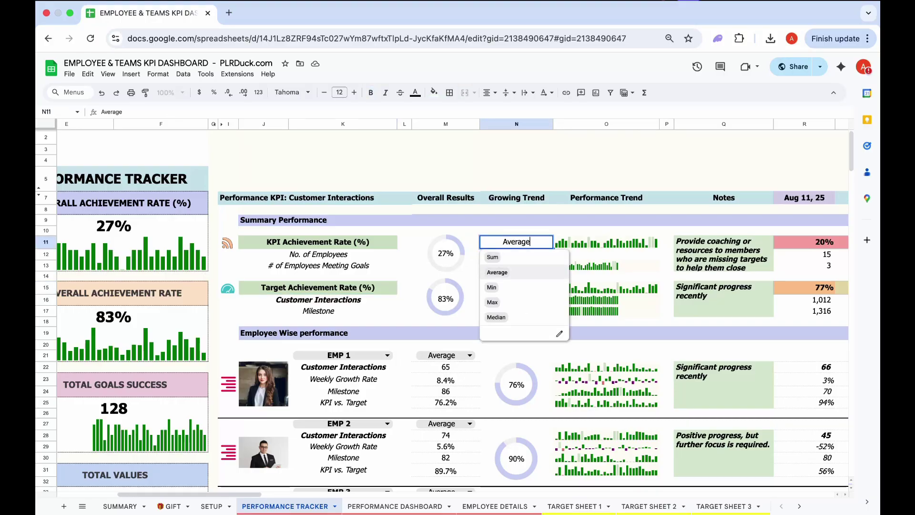
pyautogui.click(524, 258)
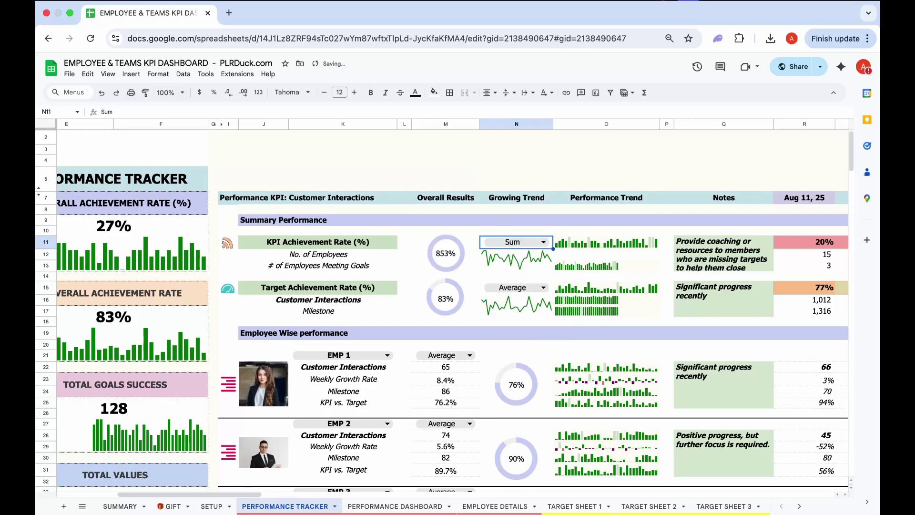
pyautogui.click(543, 242)
pyautogui.click(519, 275)
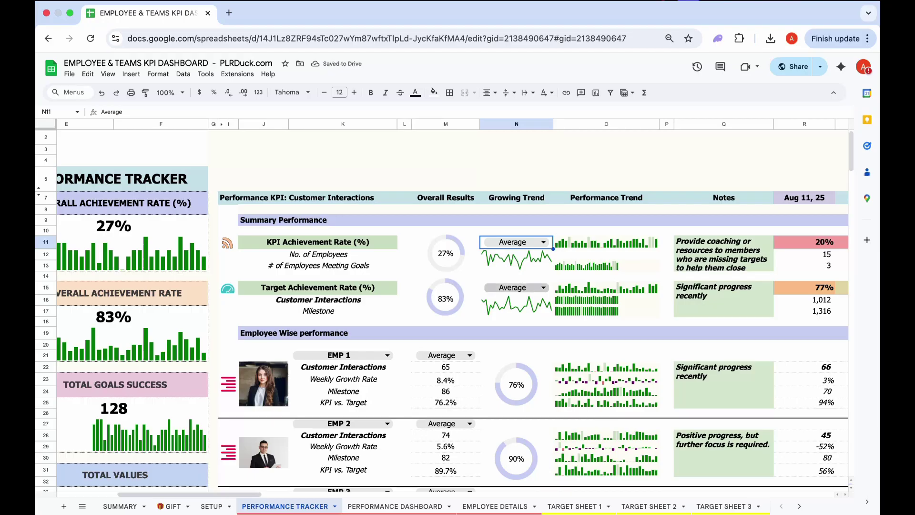
# Try Sum as the Target Achievement Rate's overall result calculation, and restore Average.
pyautogui.click(543, 288)
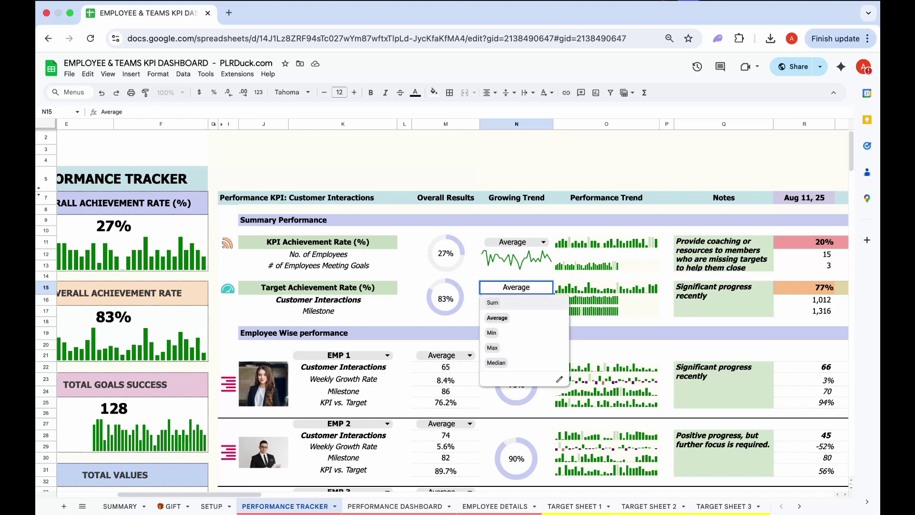
pyautogui.press('Return')
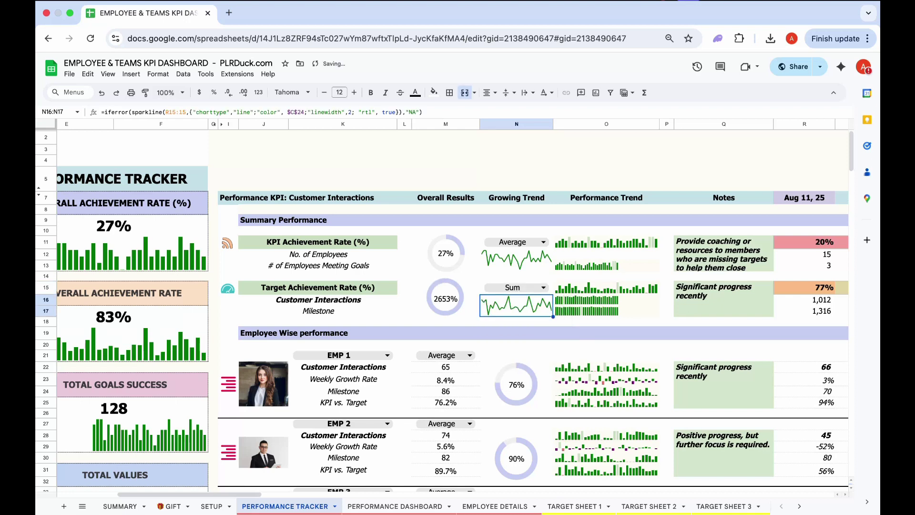
pyautogui.click(513, 288)
pyautogui.click(503, 322)
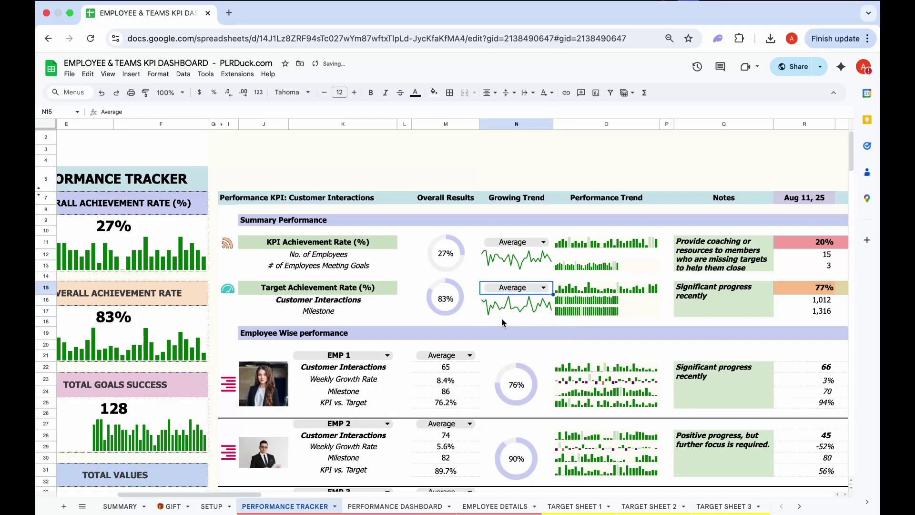
# Inspect the full note for KPI Achievement Rate and the note for Target Achievement Rate in Summary Performance.
pyautogui.scroll(-2, 502, 322)
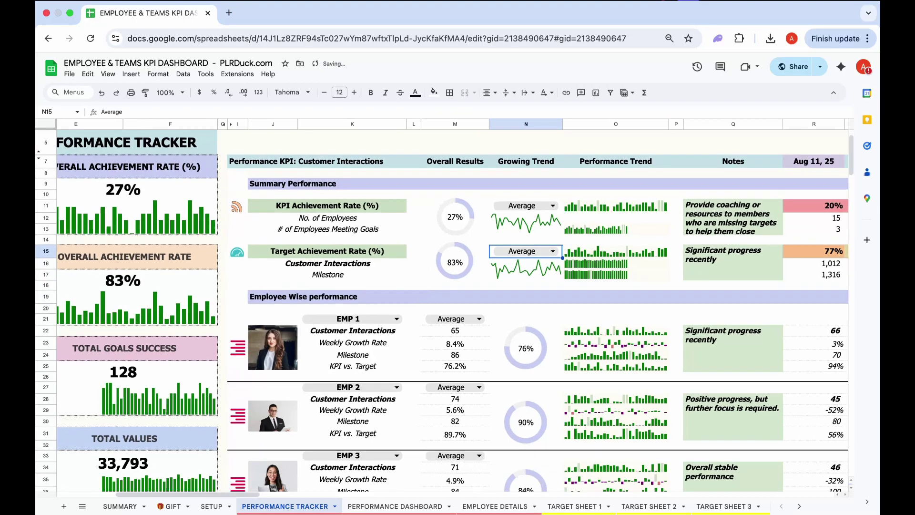
pyautogui.hscroll(4, 443, 307)
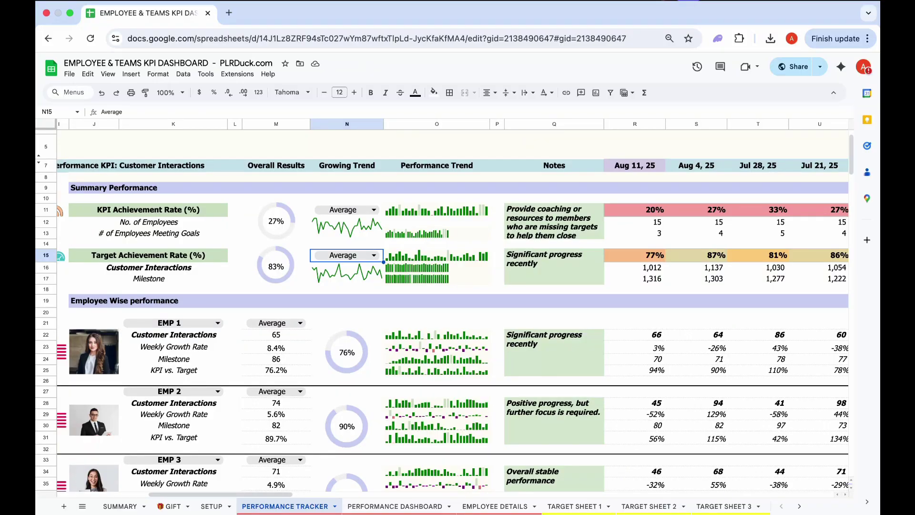
pyautogui.doubleClick(527, 220)
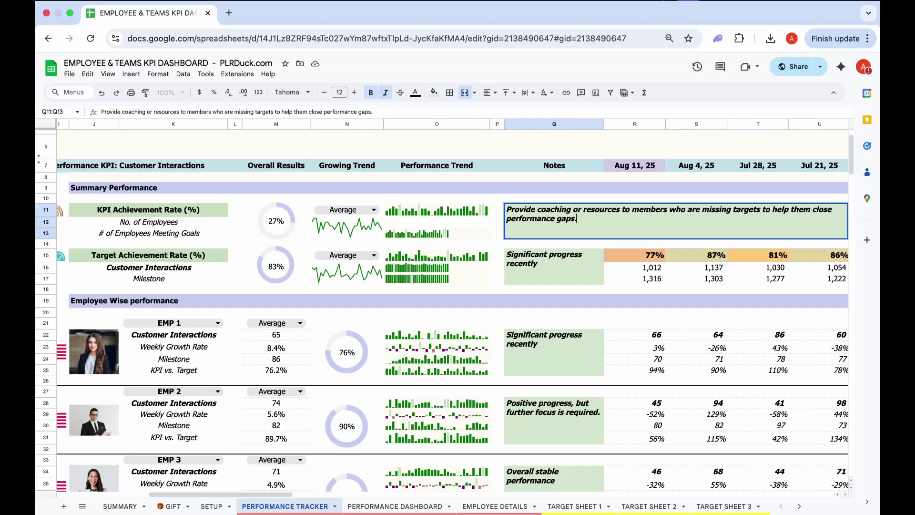
pyautogui.click(542, 268)
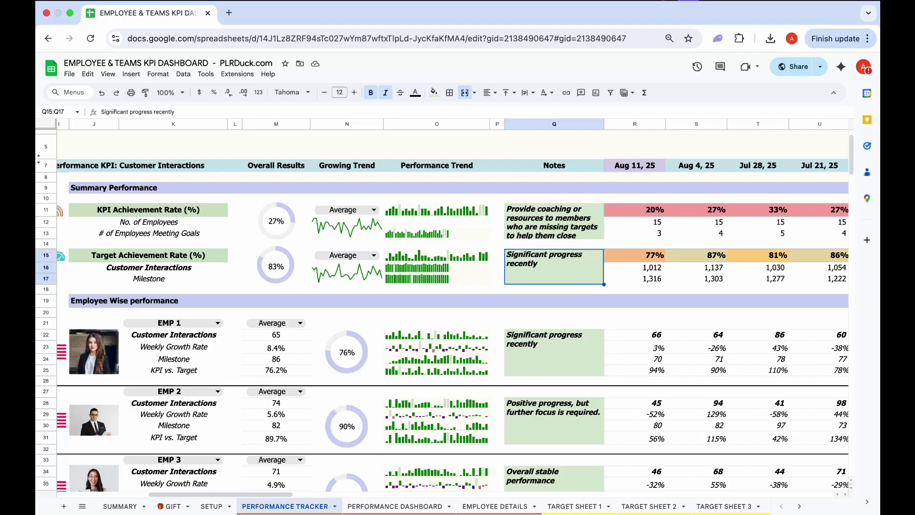
# Examine the weekly achievement figures across the dated columns of Summary Performance.
pyautogui.hscroll(5, 443, 305)
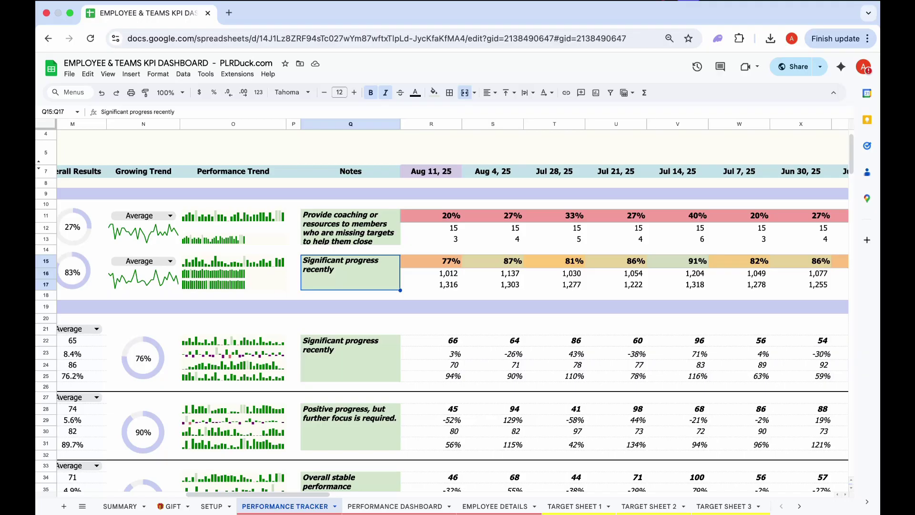
pyautogui.hscroll(15, 452, 305)
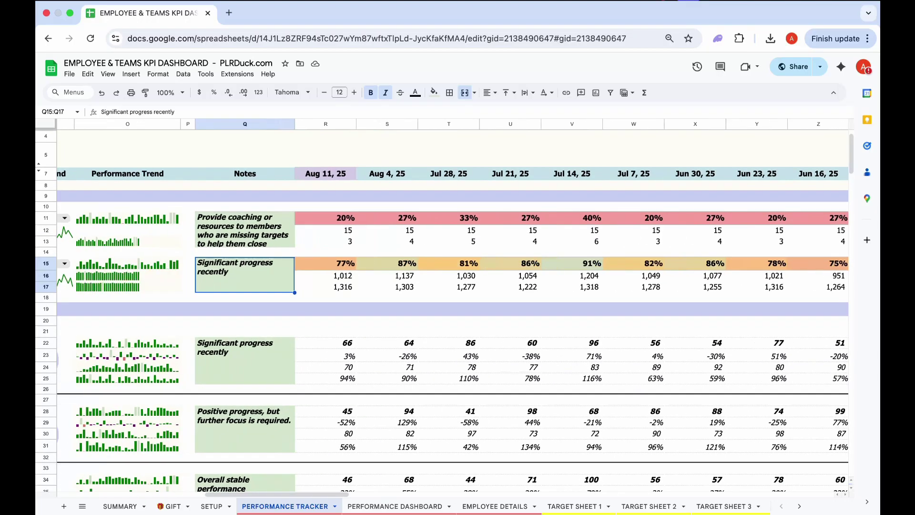
pyautogui.hscroll(8, 453, 305)
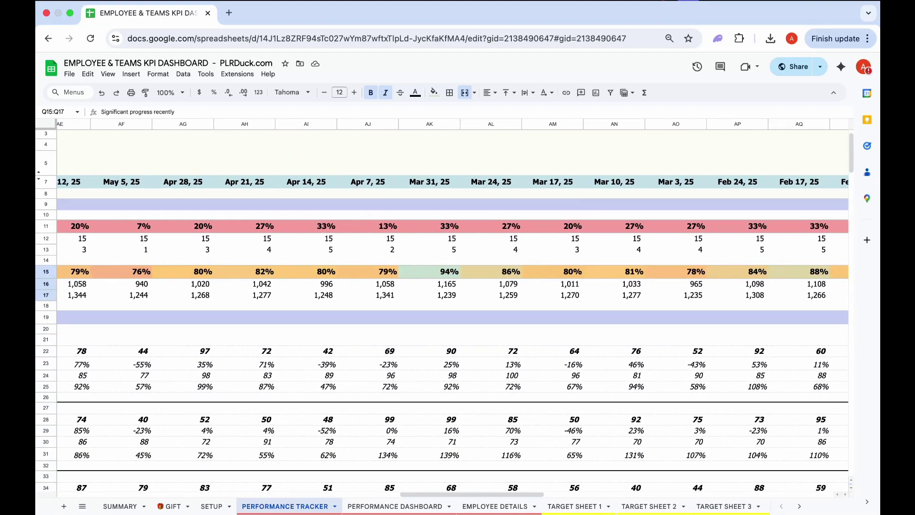
pyautogui.hscroll(-20, 452, 305)
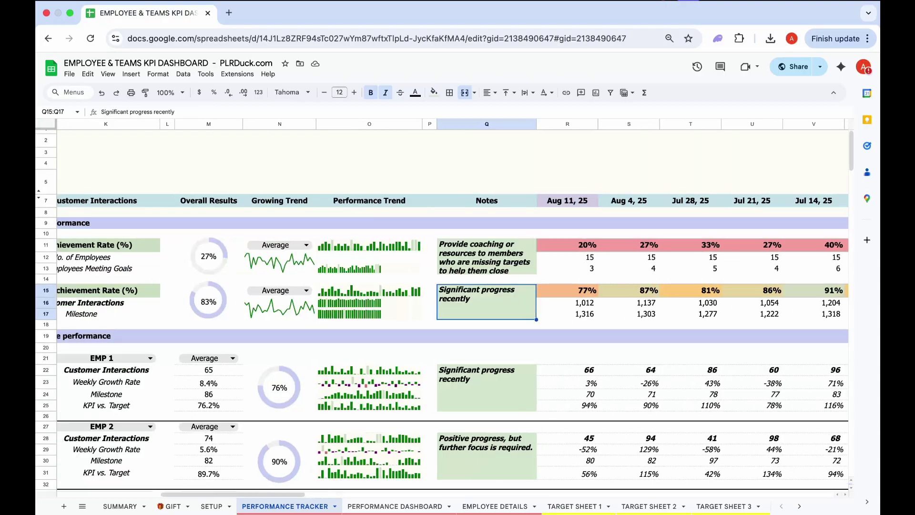
# Choose EMP 1 as the employee for the first block of Employee Wise performance.
pyautogui.hscroll(-3, 452, 305)
pyautogui.hscroll(-5, 441, 307)
pyautogui.scroll(-5, 442, 307)
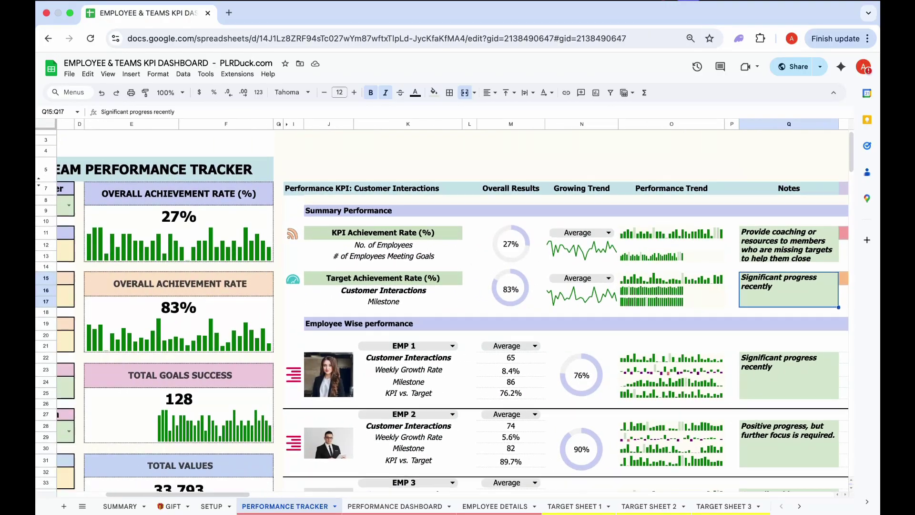
pyautogui.scroll(-3, 442, 305)
pyautogui.hscroll(5, 442, 305)
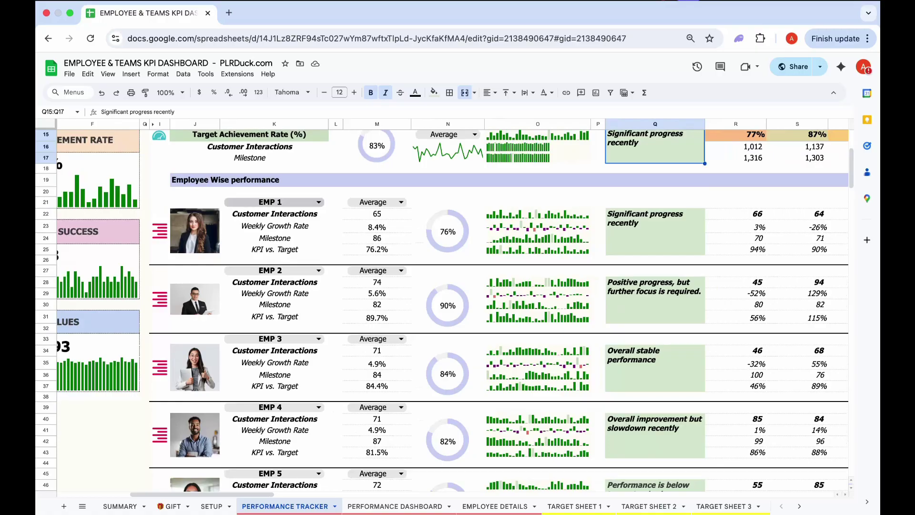
pyautogui.click(278, 202)
pyautogui.click(276, 217)
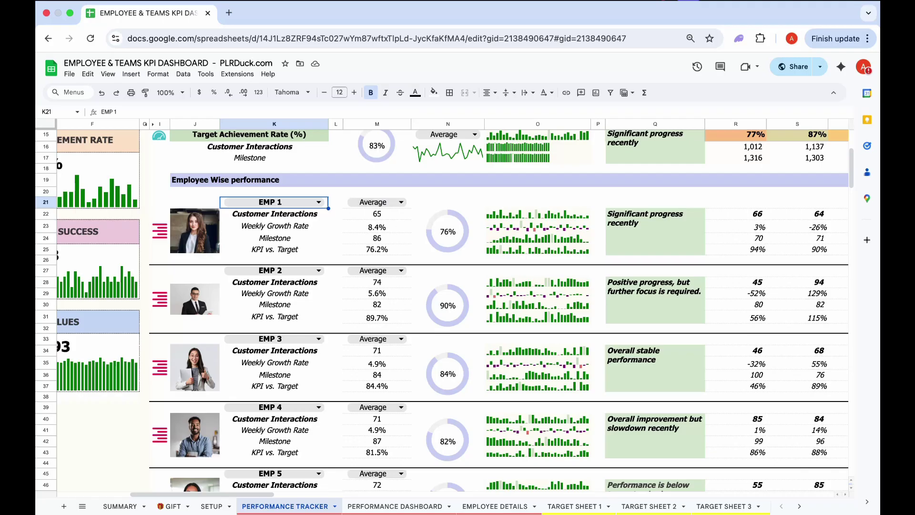
# Inspect EMP 1's result cells for Customer Interactions, Weekly Growth Rate, Milestone and KPI vs. Target.
pyautogui.click(376, 214)
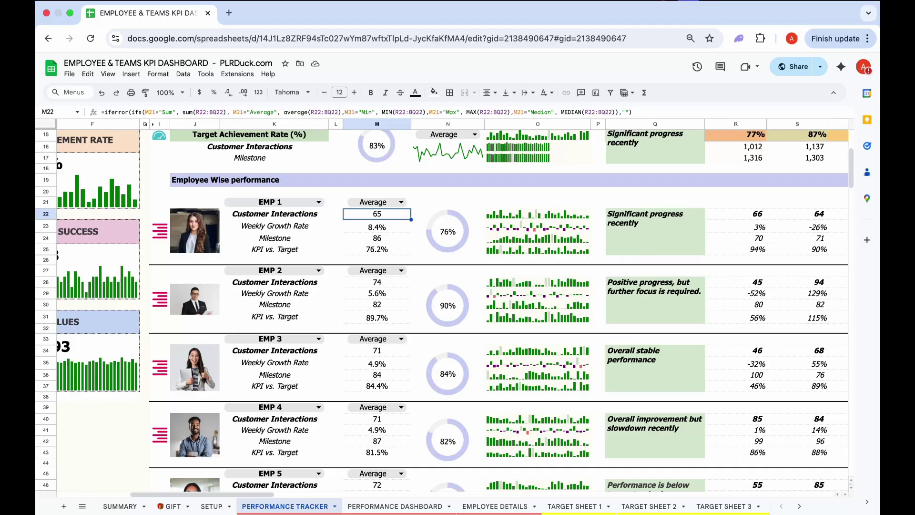
pyautogui.click(377, 226)
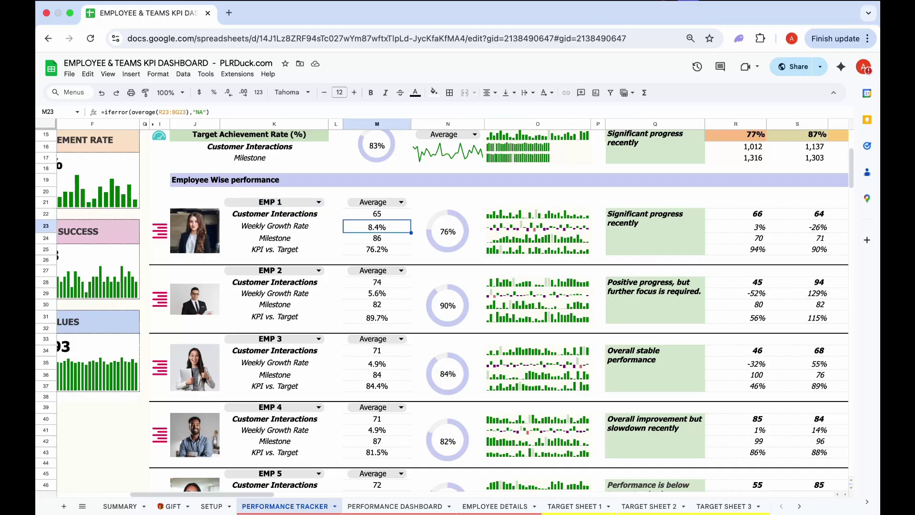
pyautogui.click(376, 238)
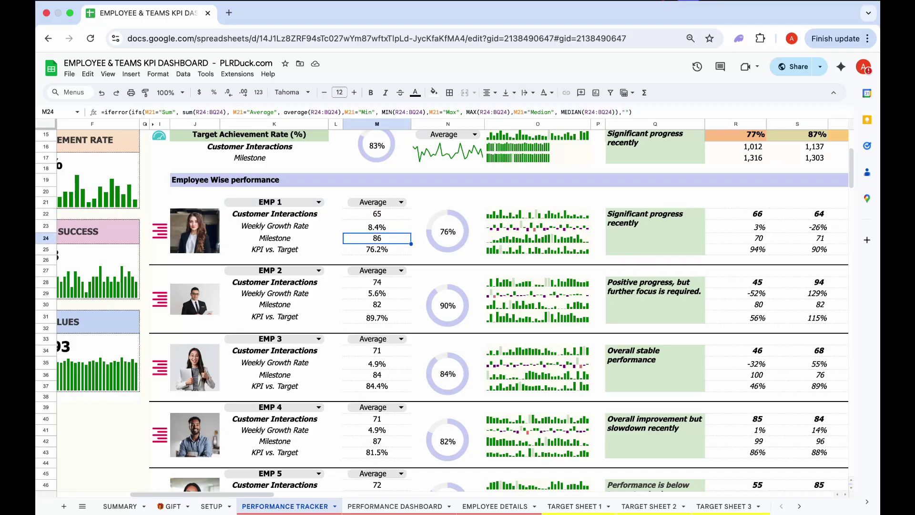
pyautogui.click(376, 250)
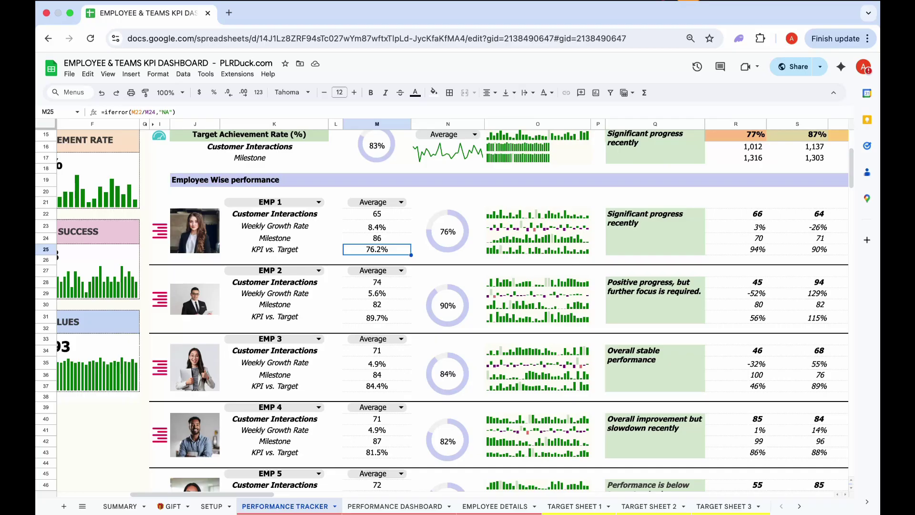
# Examine the Employee Wise performance blocks from EMP 1 through EMP 15, including their trends, notes and weekly figures.
pyautogui.scroll(-15, 453, 304)
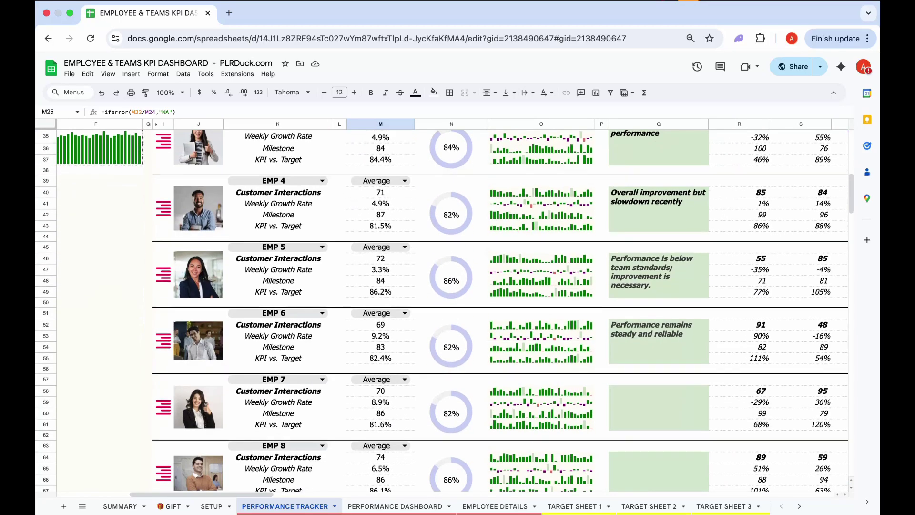
pyautogui.scroll(-9, 452, 305)
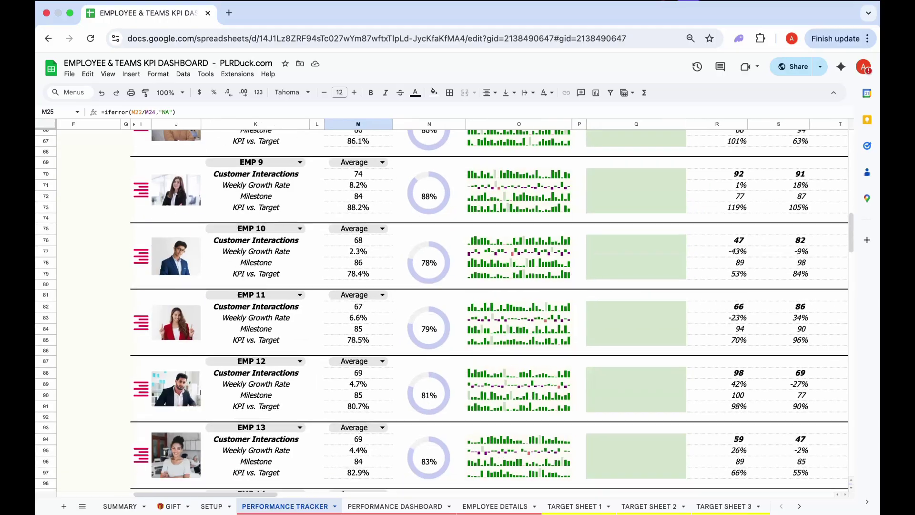
pyautogui.scroll(-3, 458, 310)
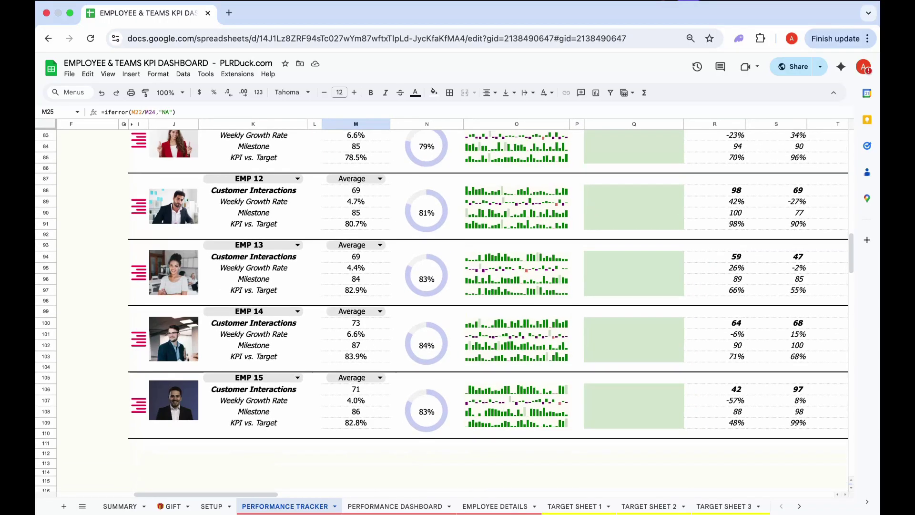
pyautogui.scroll(8, 458, 310)
pyautogui.scroll(15, 458, 310)
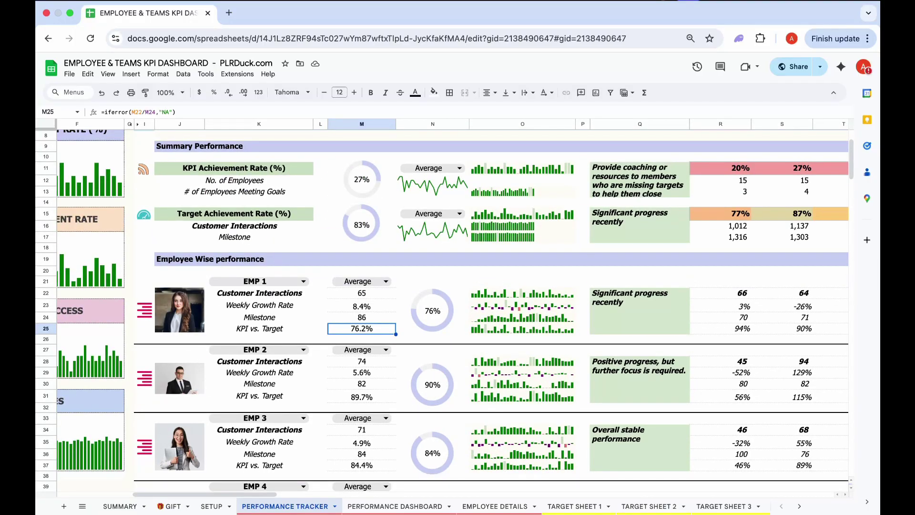
pyautogui.hscroll(10, 457, 310)
pyautogui.scroll(1, 457, 309)
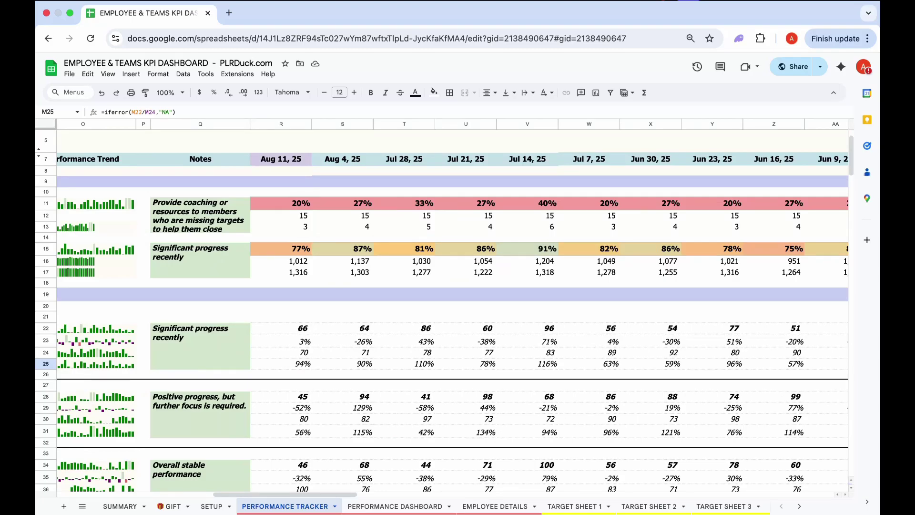
pyautogui.hscroll(-10, 457, 310)
pyautogui.scroll(-2, 458, 310)
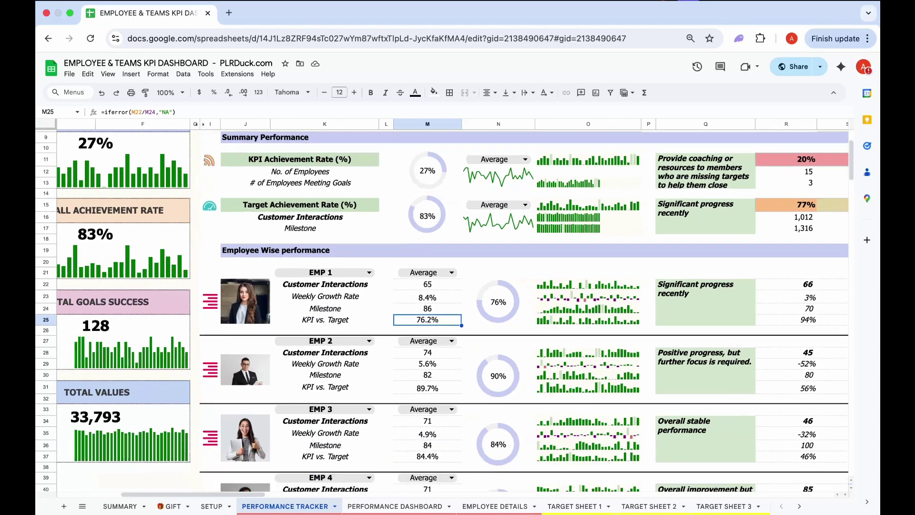
pyautogui.scroll(-15, 457, 310)
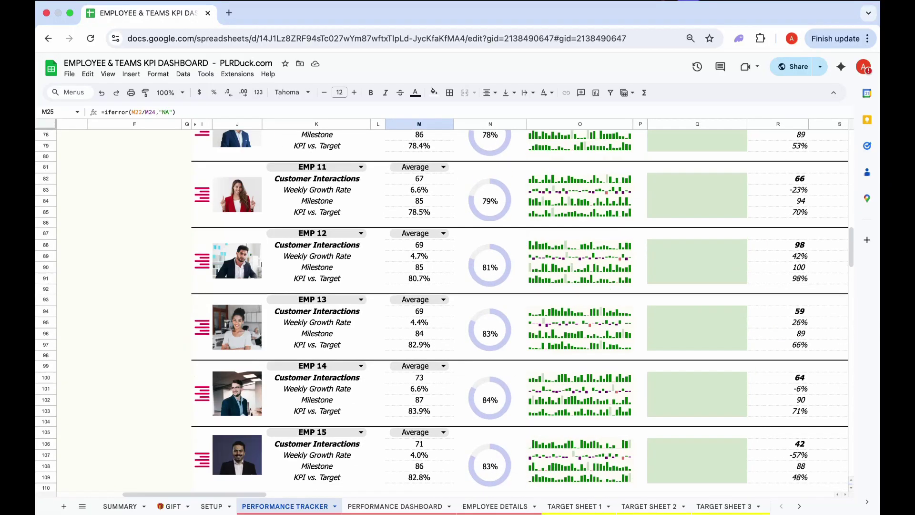
pyautogui.scroll(-3, 458, 309)
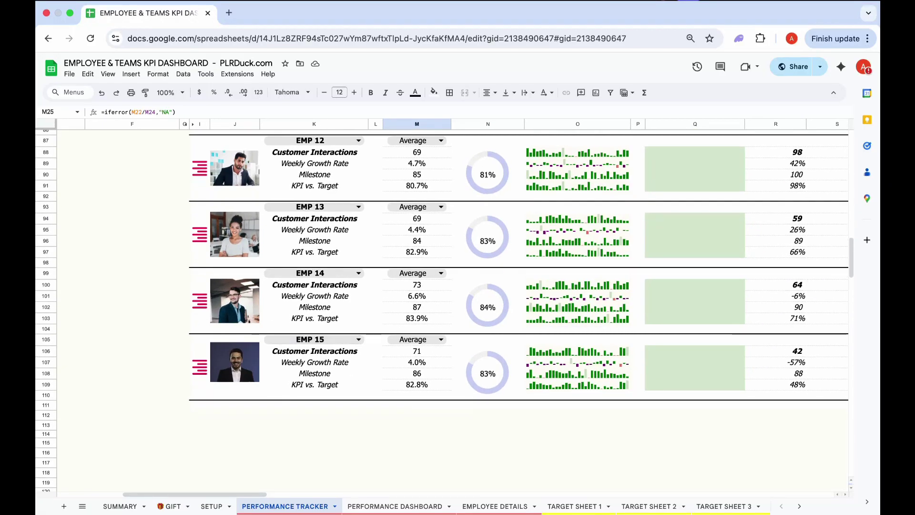
# Set the tracker's Current Week to Aug 18, 25.
pyautogui.scroll(10, 457, 309)
pyautogui.scroll(9, 458, 310)
pyautogui.hscroll(-10, 457, 310)
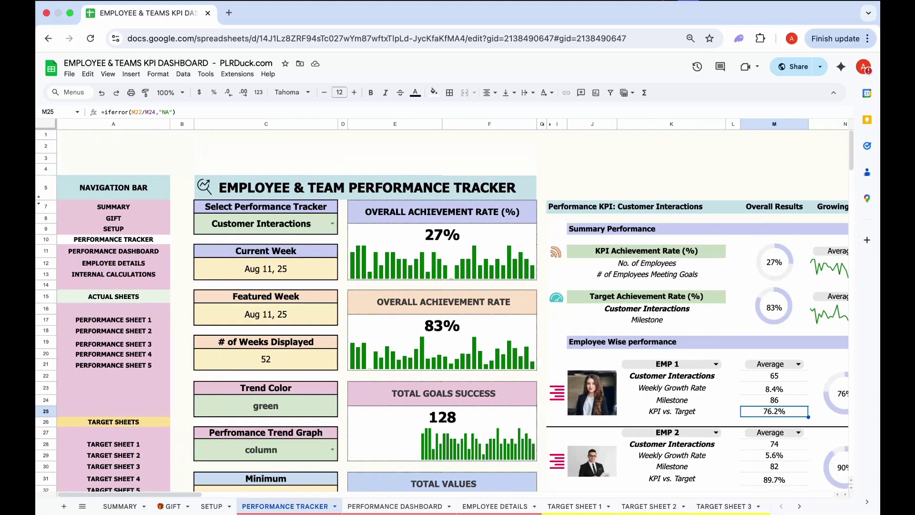
pyautogui.click(279, 268)
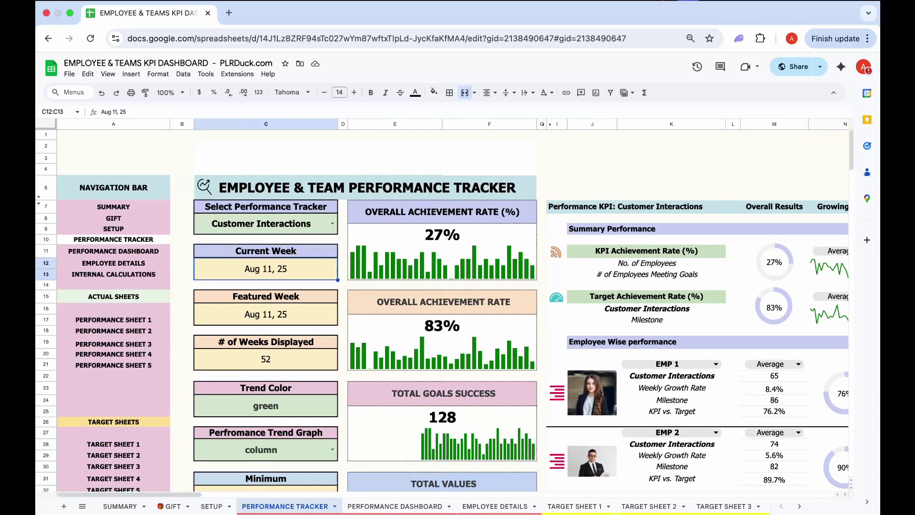
pyautogui.doubleClick(280, 268)
pyautogui.click(237, 357)
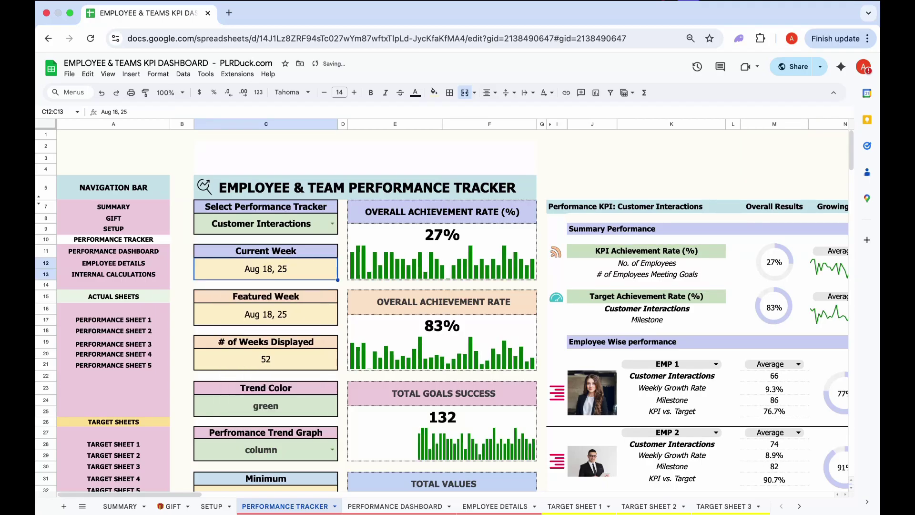
# Select Sales Conversions as the performance tracker's KPI and view its summary and employee results.
pyautogui.click(333, 223)
pyautogui.click(222, 254)
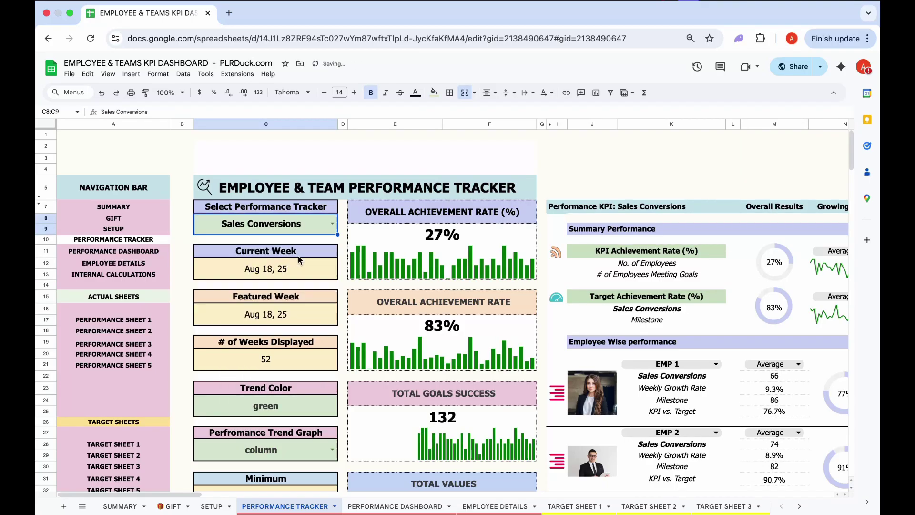
pyautogui.hscroll(5, 453, 305)
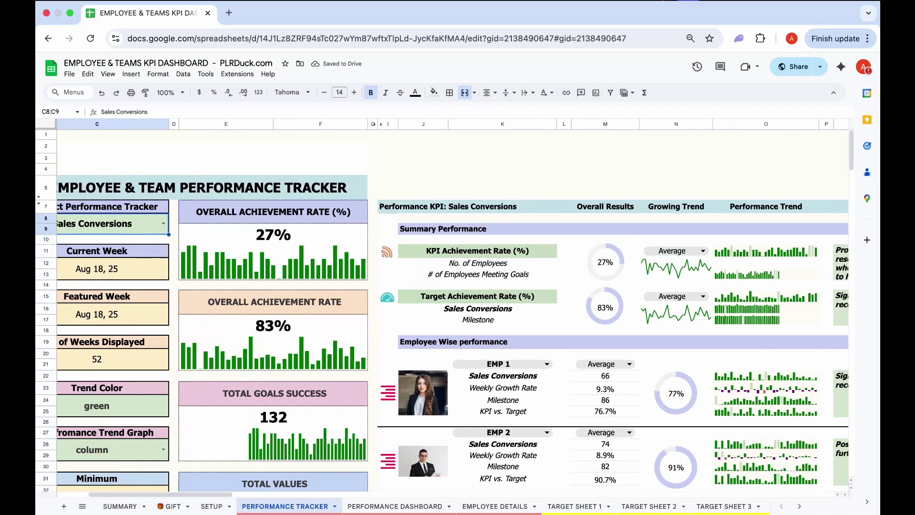
# Examine the tracker's Sales Conversions summary rates, trends, notes and weekly columns, along with the employee blocks down to EMP 7.
pyautogui.hscroll(10, 453, 305)
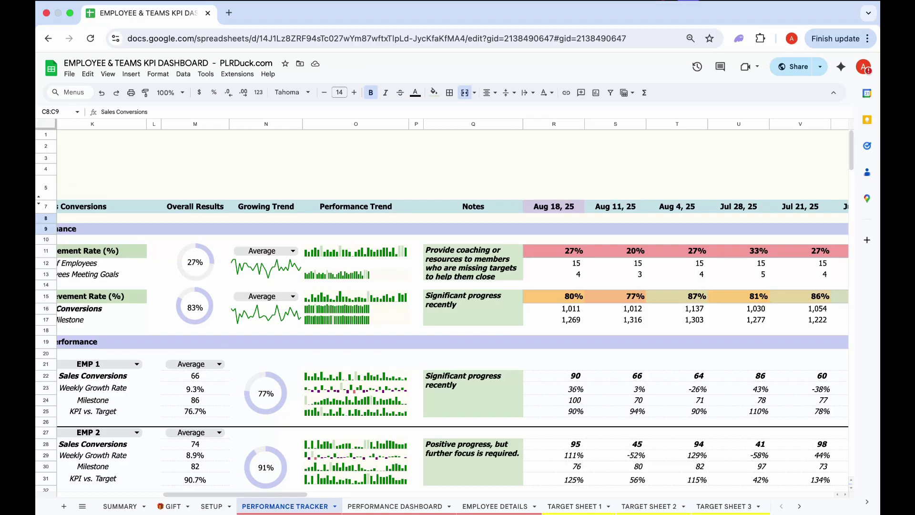
pyautogui.hscroll(-1, 453, 305)
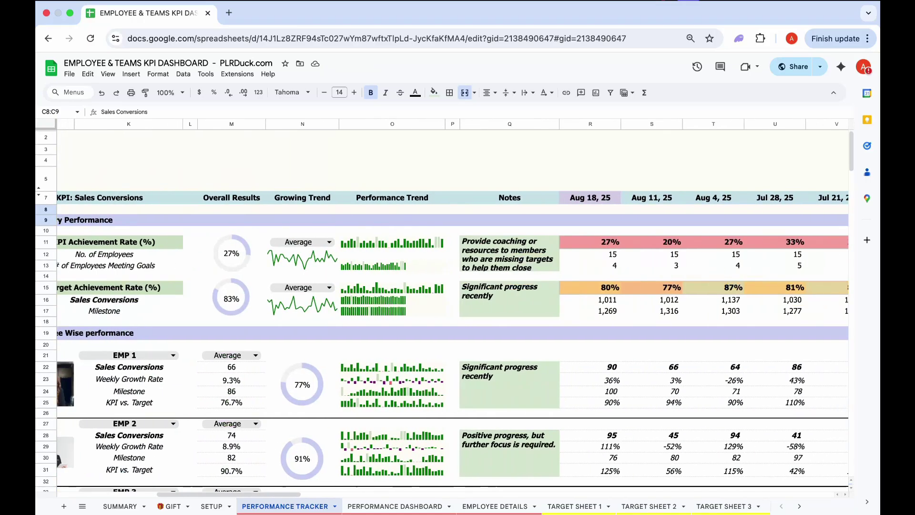
pyautogui.hscroll(1, 453, 305)
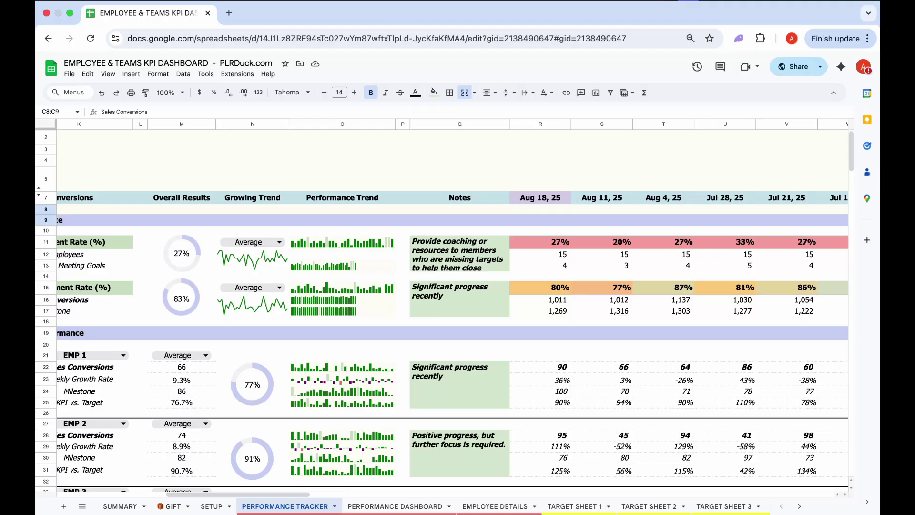
pyautogui.scroll(-5, 443, 305)
pyautogui.hscroll(-8, 443, 305)
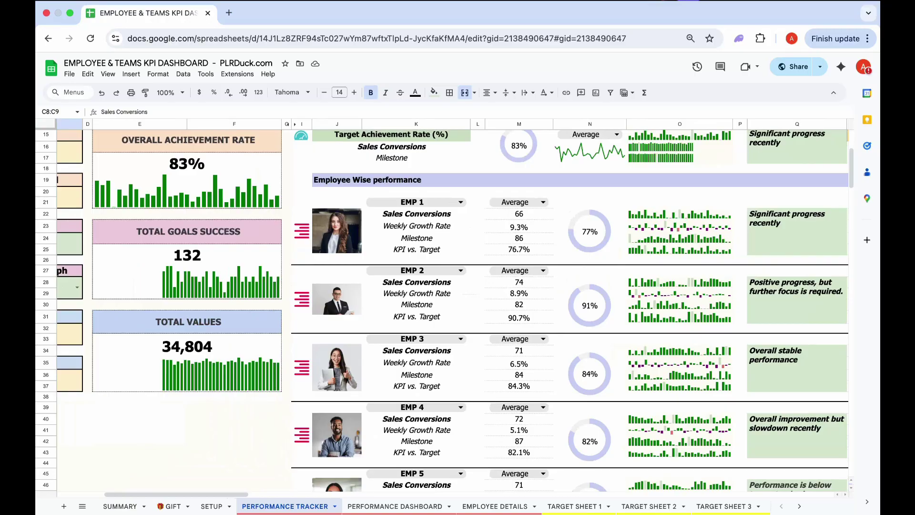
pyautogui.scroll(-5, 443, 305)
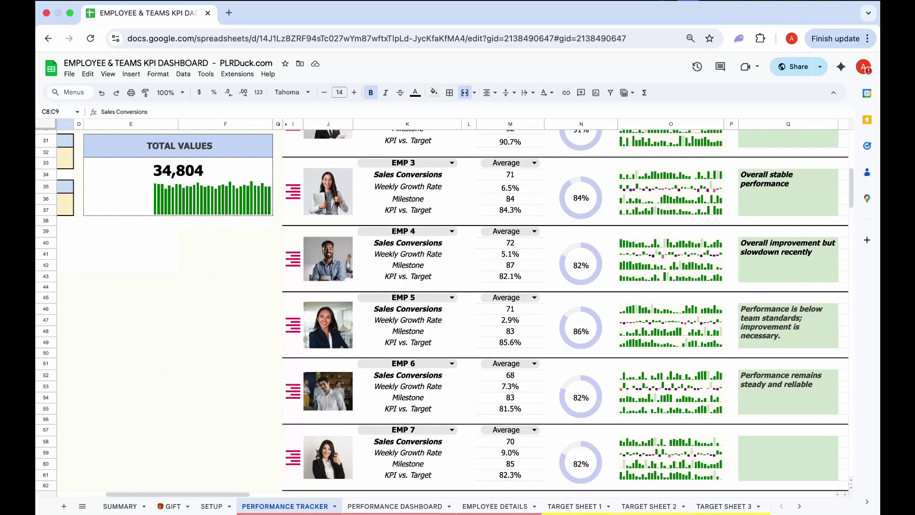
pyautogui.scroll(10, 443, 304)
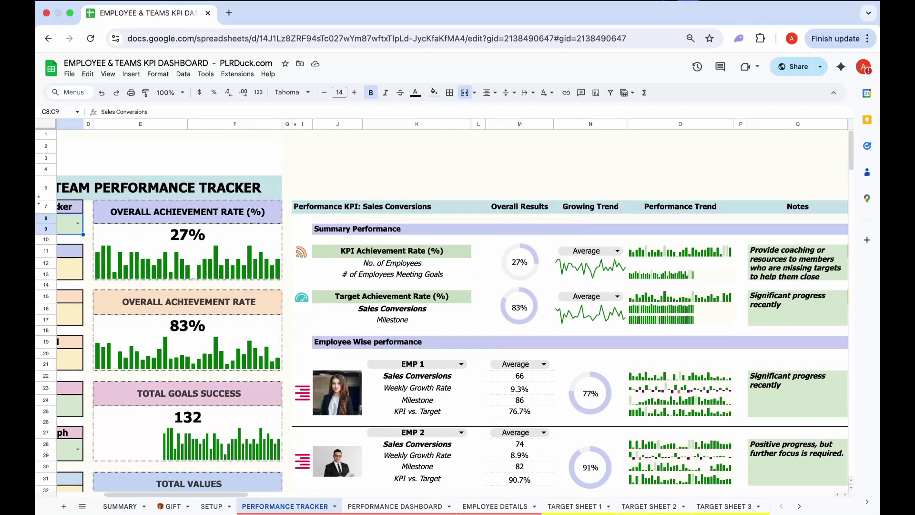
pyautogui.hscroll(-5, 443, 304)
pyautogui.hscroll(3, 452, 305)
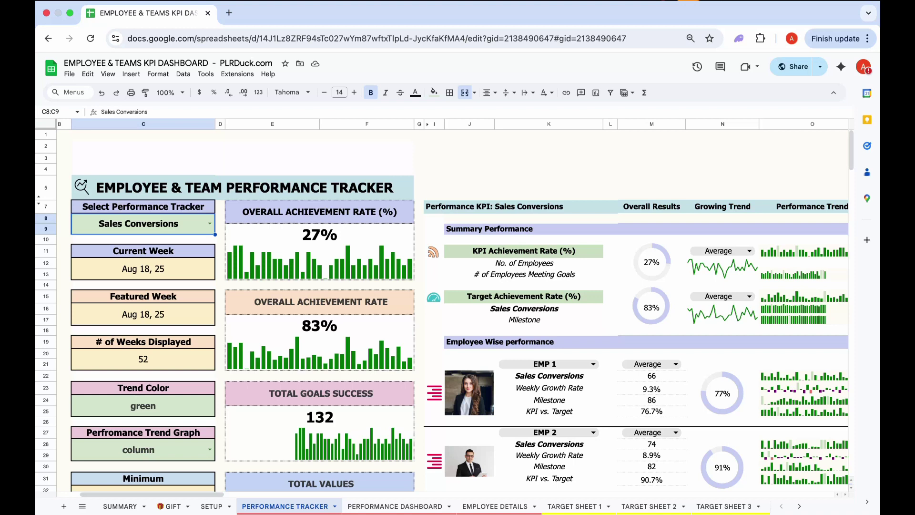
# Open the Employee Details sheet and review the Sales Conversions notes and 7 Days Performance columns for each employee.
pyautogui.click(494, 506)
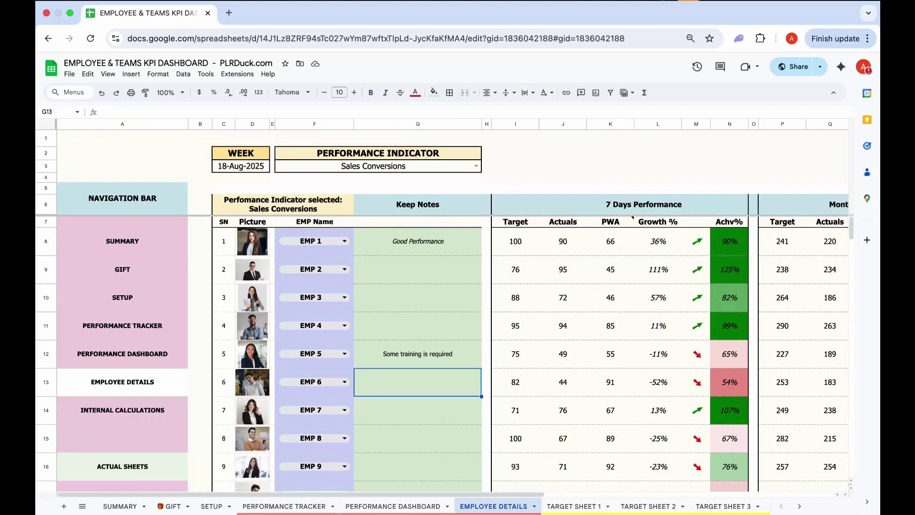
pyautogui.scroll(-1, 442, 304)
pyautogui.hscroll(1, 441, 305)
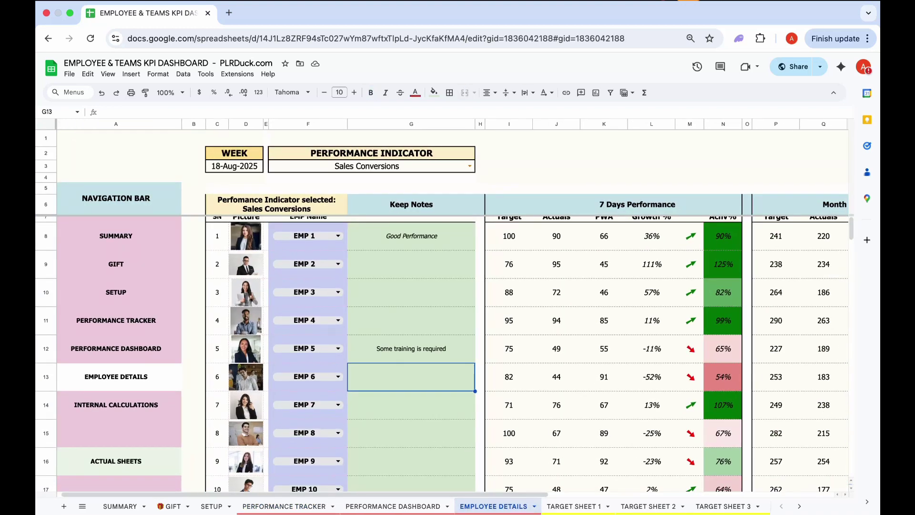
pyautogui.scroll(1, 442, 305)
pyautogui.hscroll(1, 441, 304)
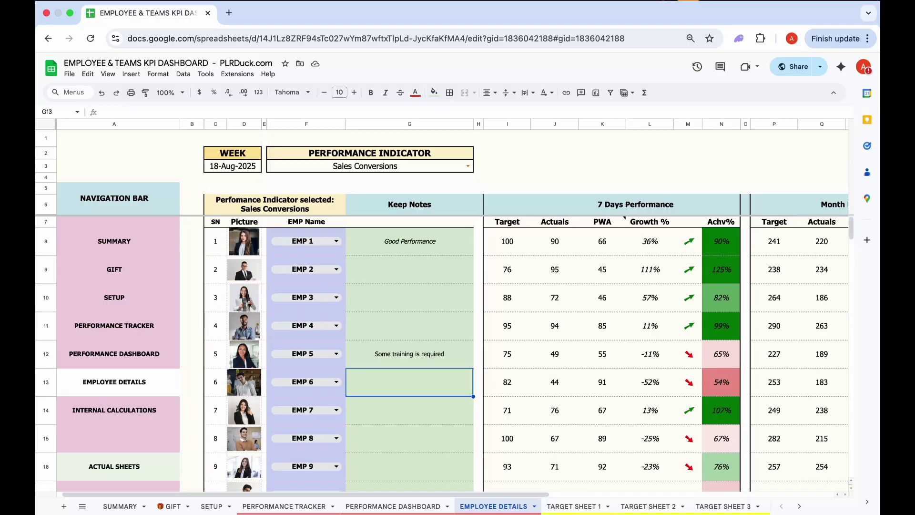
# On the Performance Dashboard sheet, set the Employee Overview's selected employee to EMP 4.
pyautogui.click(393, 506)
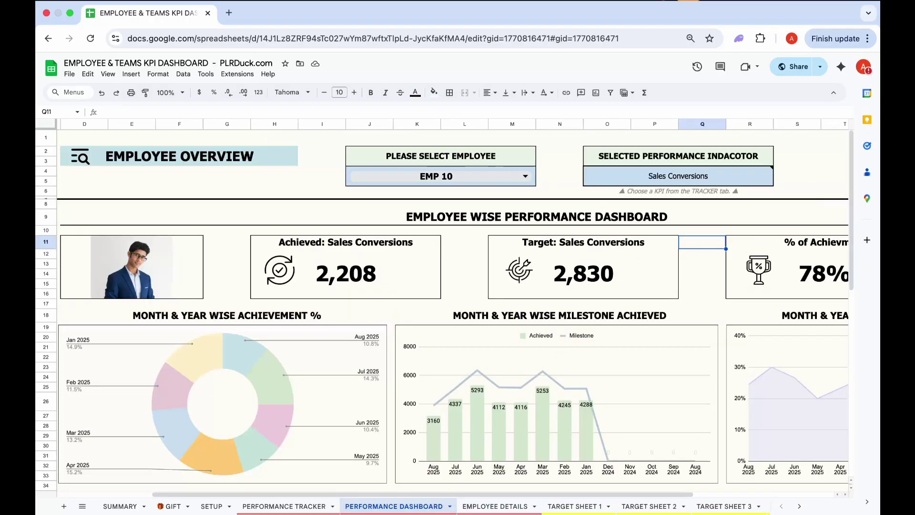
pyautogui.hscroll(-1, 453, 307)
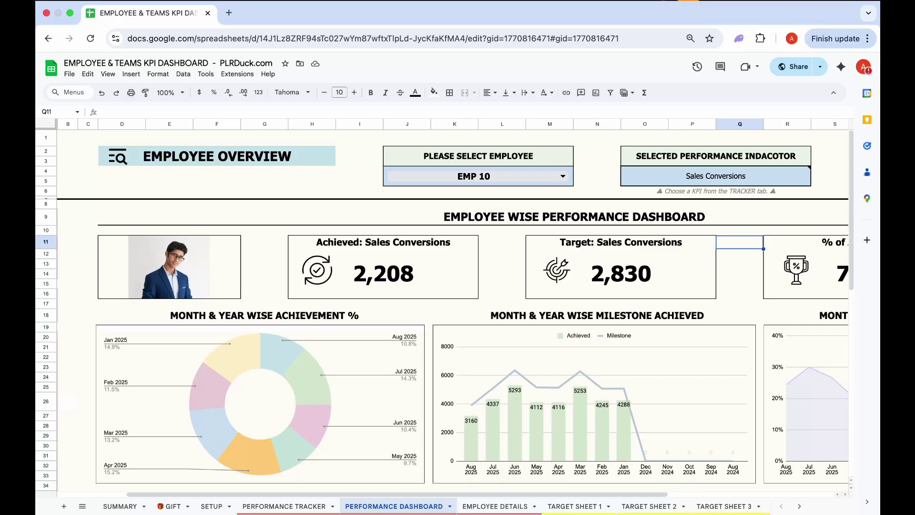
pyautogui.click(562, 176)
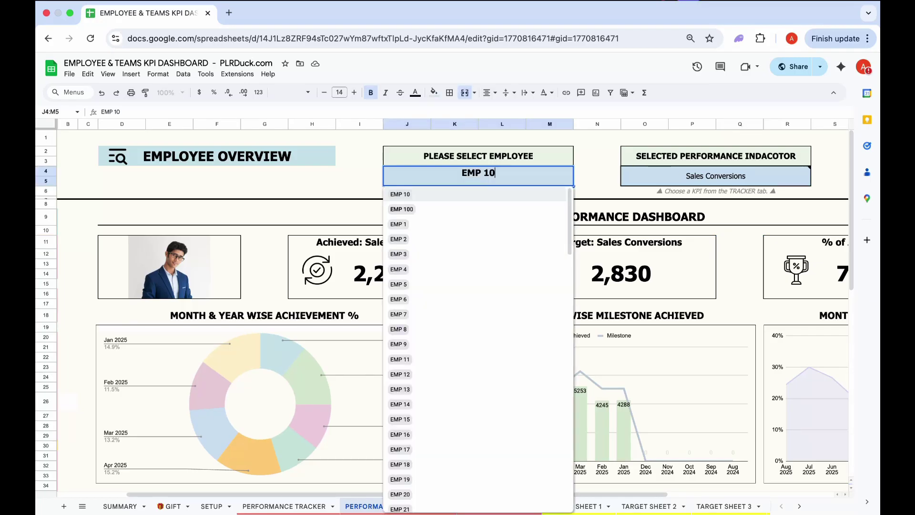
pyautogui.click(398, 270)
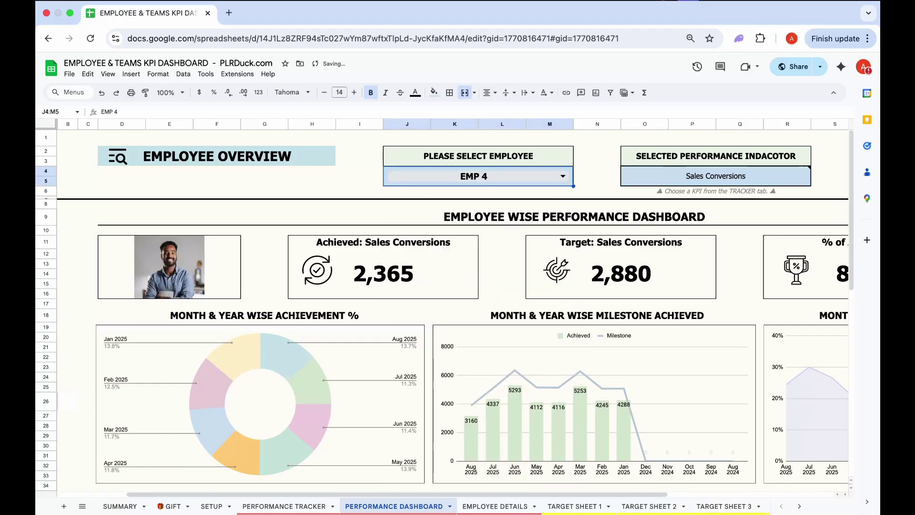
# Return to the Performance Tracker sheet and view its settings, overall achievement charts and Sales Conversions summary.
pyautogui.click(284, 506)
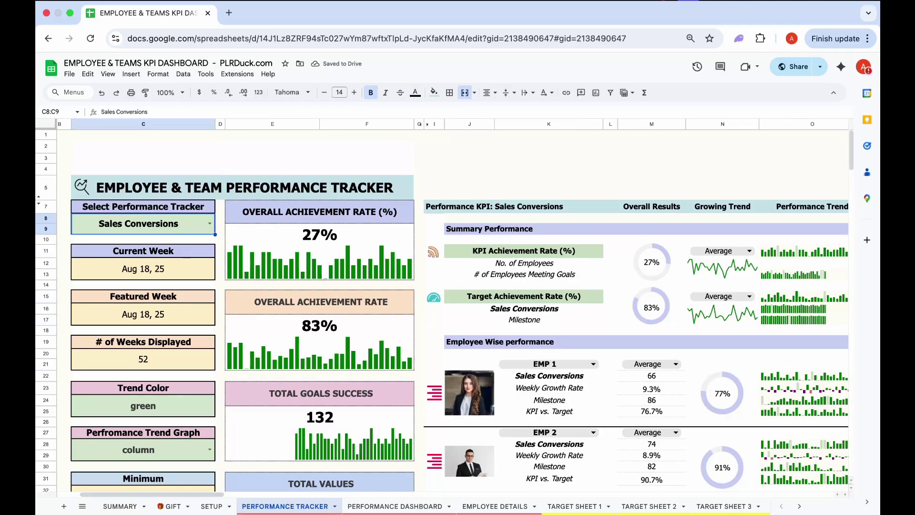
pyautogui.scroll(-1, 441, 307)
pyautogui.hscroll(-1, 442, 307)
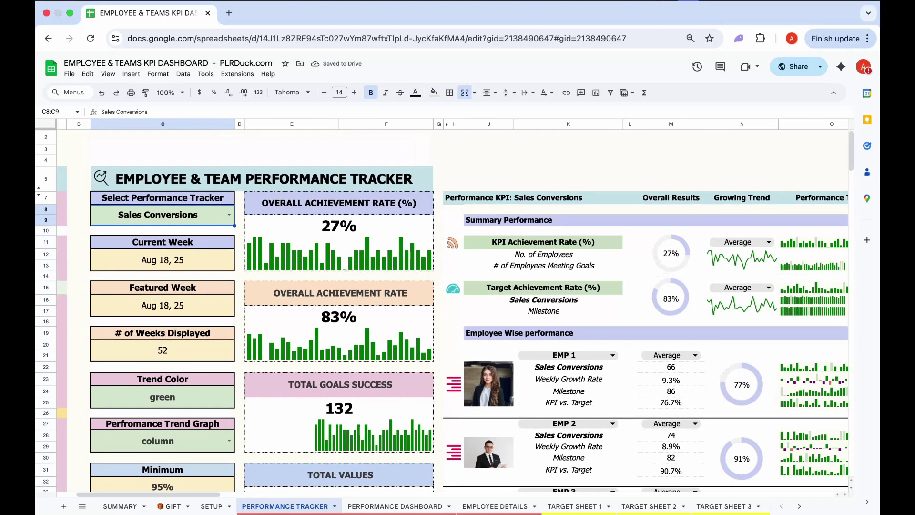